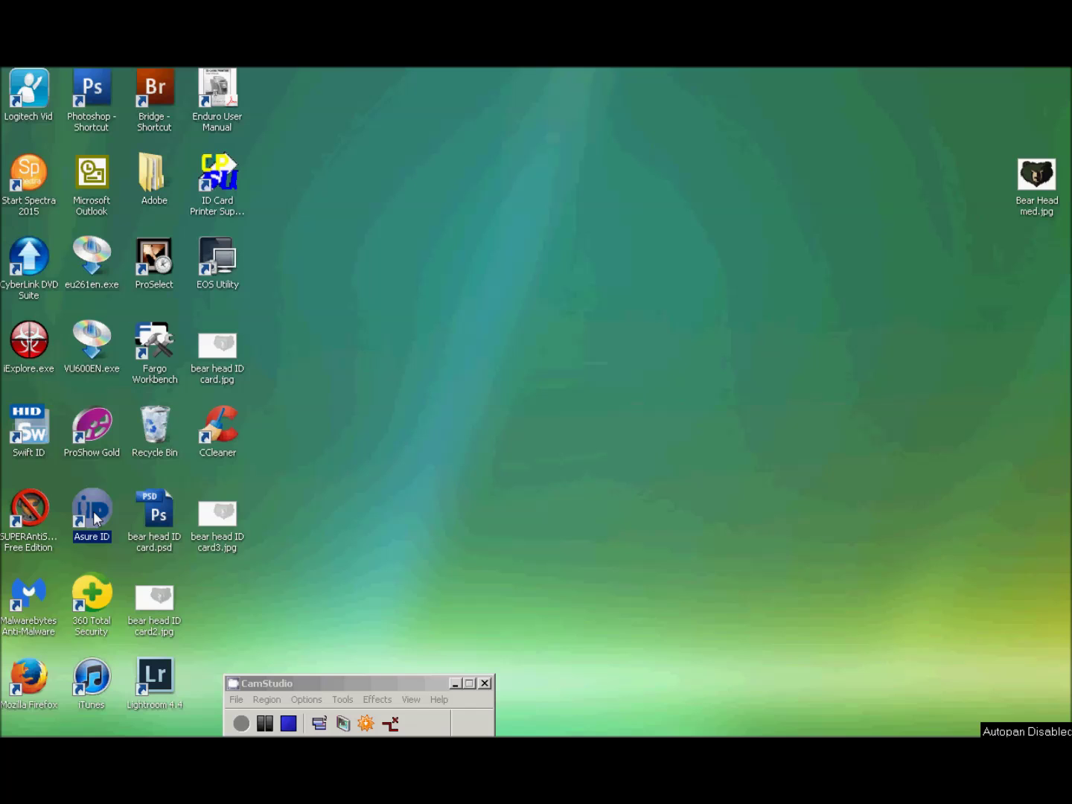
- Launch Asure ID 7, log in with the admin account, and choose Card Design as the starting application
double_click(93, 514)
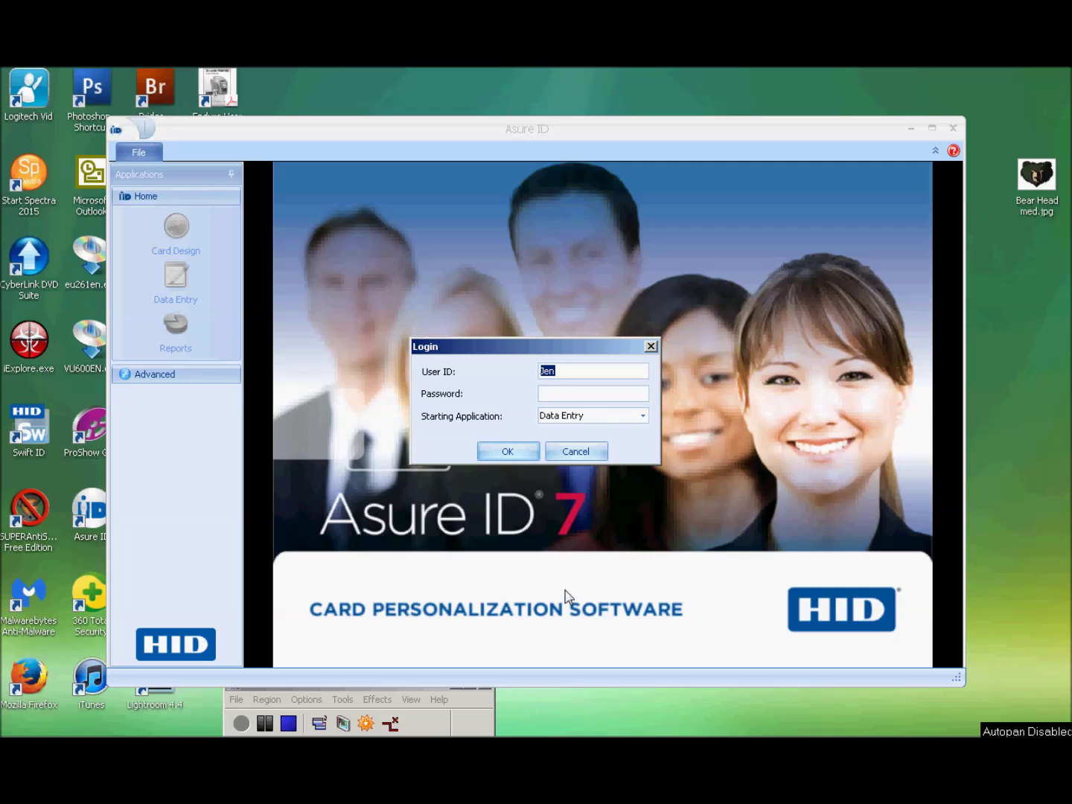
text(admin)
click(558, 394)
click(587, 420)
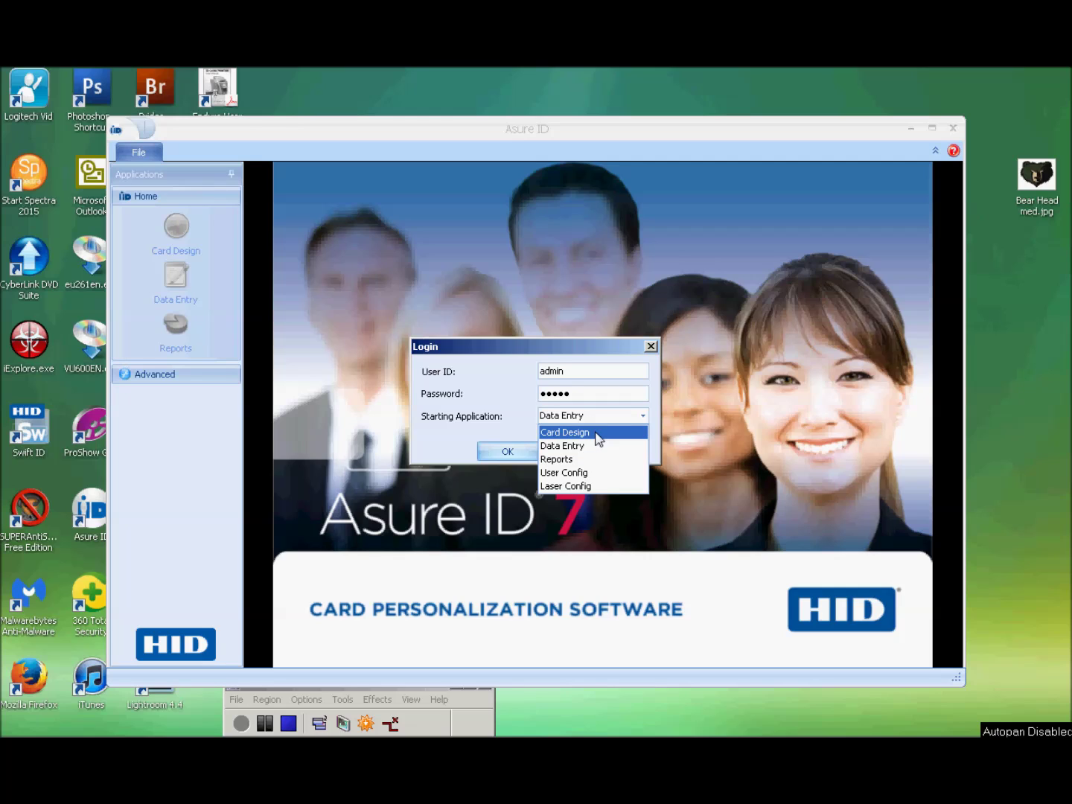
click(597, 433)
click(508, 451)
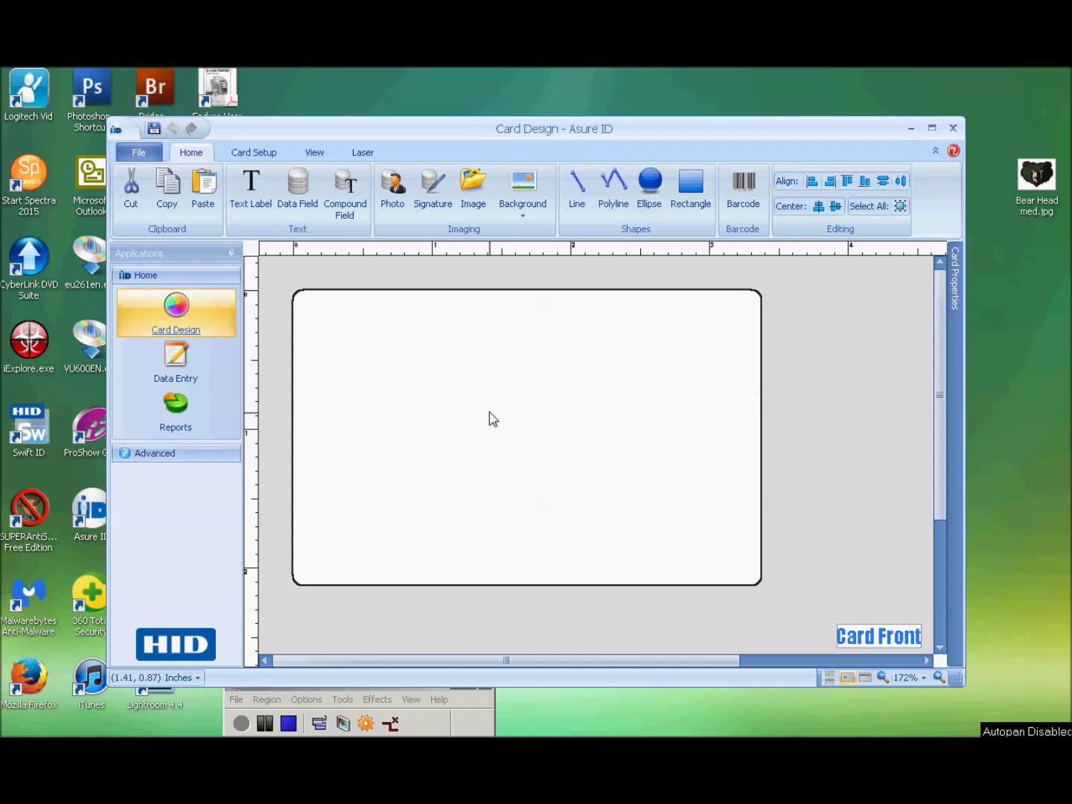
- Look over the Card Setup and File tabs, then return to the Home design tools
click(246, 153)
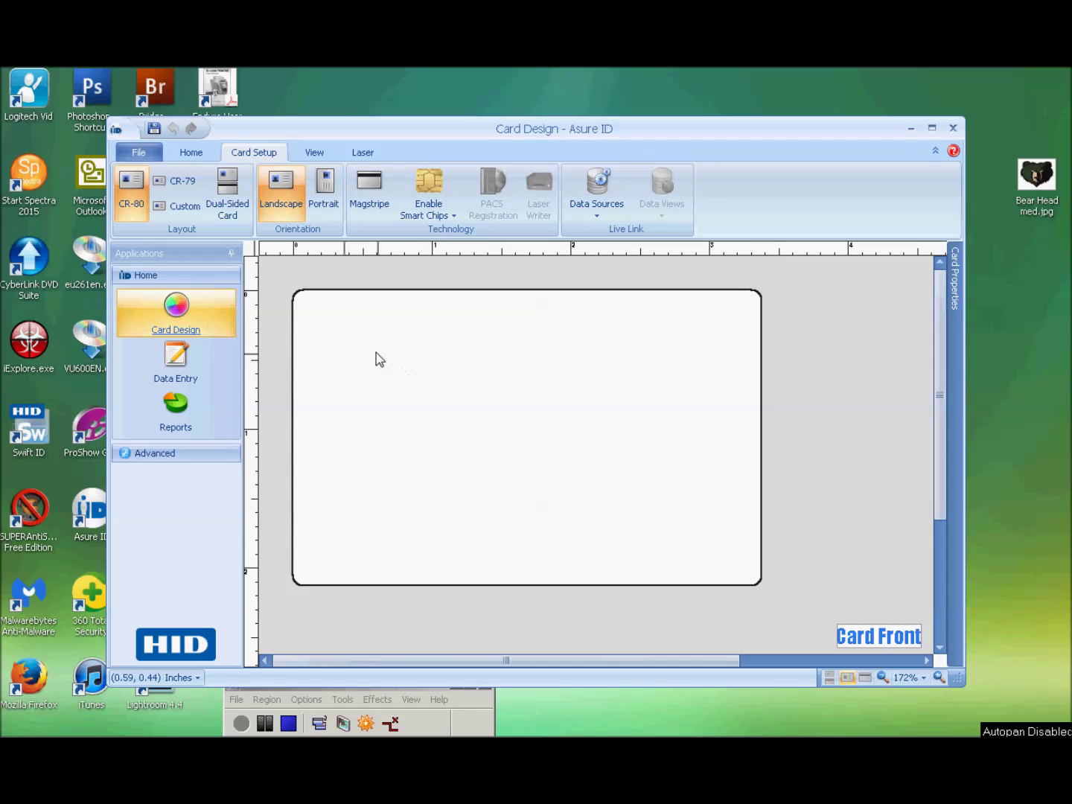
click(138, 152)
click(192, 153)
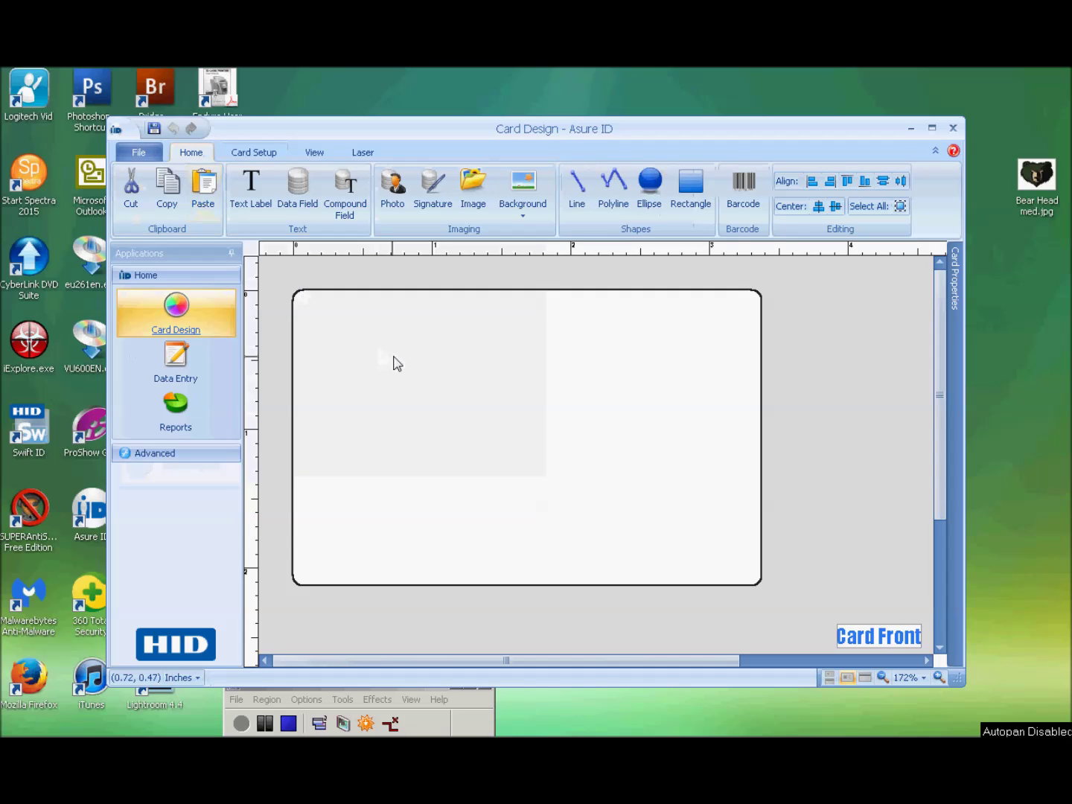
- Draw a photo placeholder near the card's top-left corner with a .JPG format type
click(392, 188)
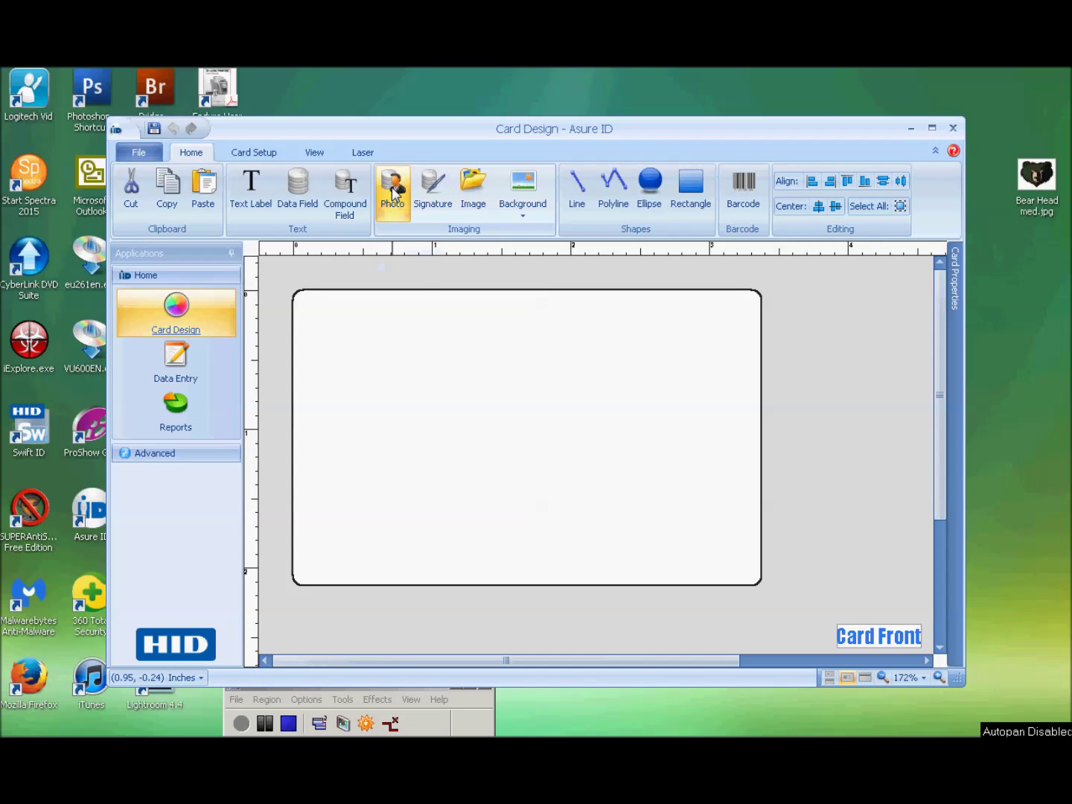
drag(325, 323, 427, 462)
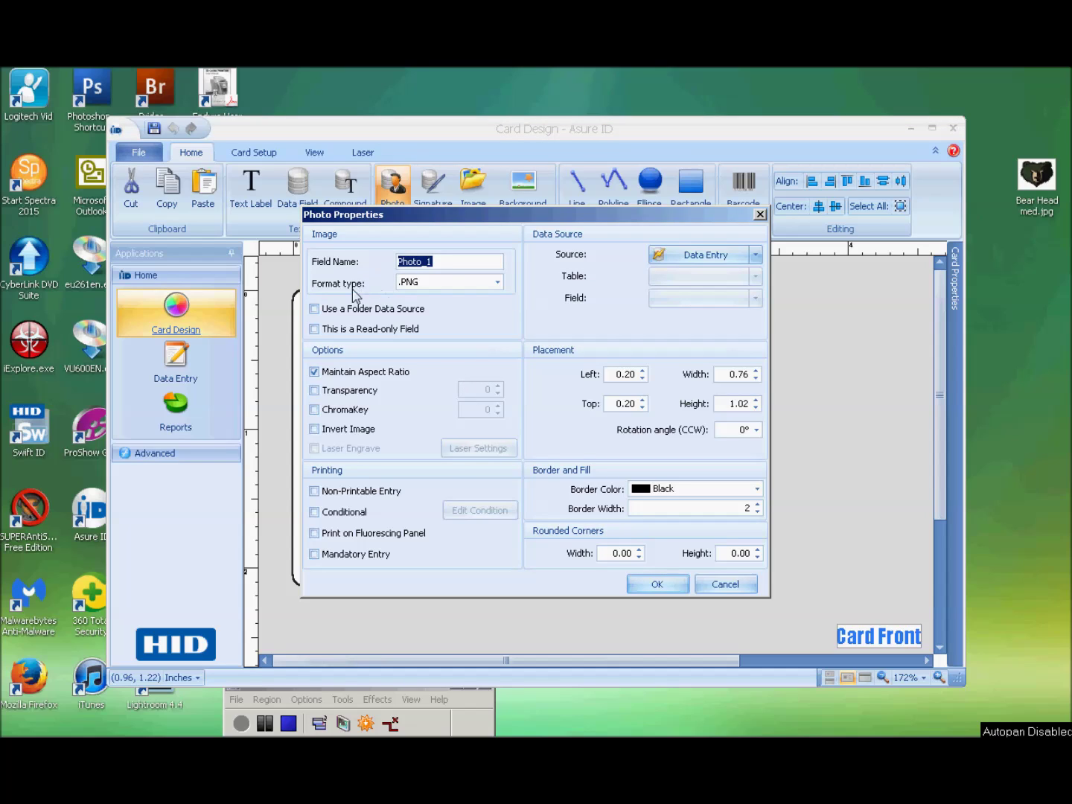
click(458, 286)
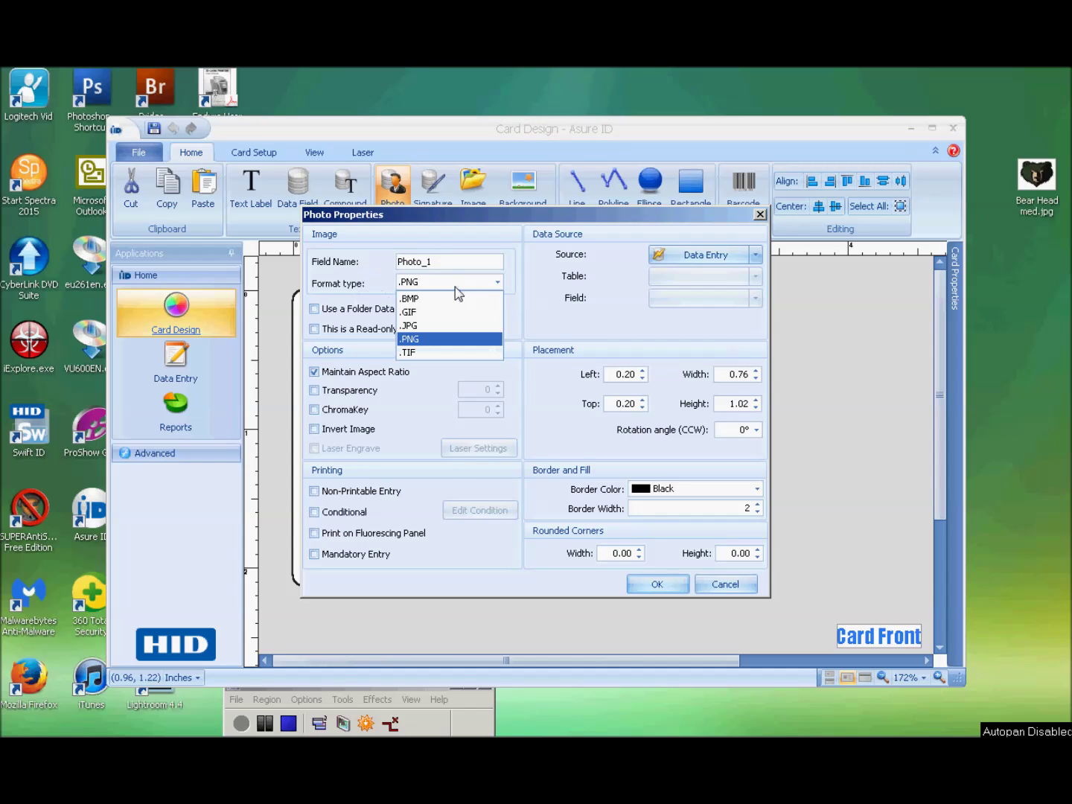
click(448, 328)
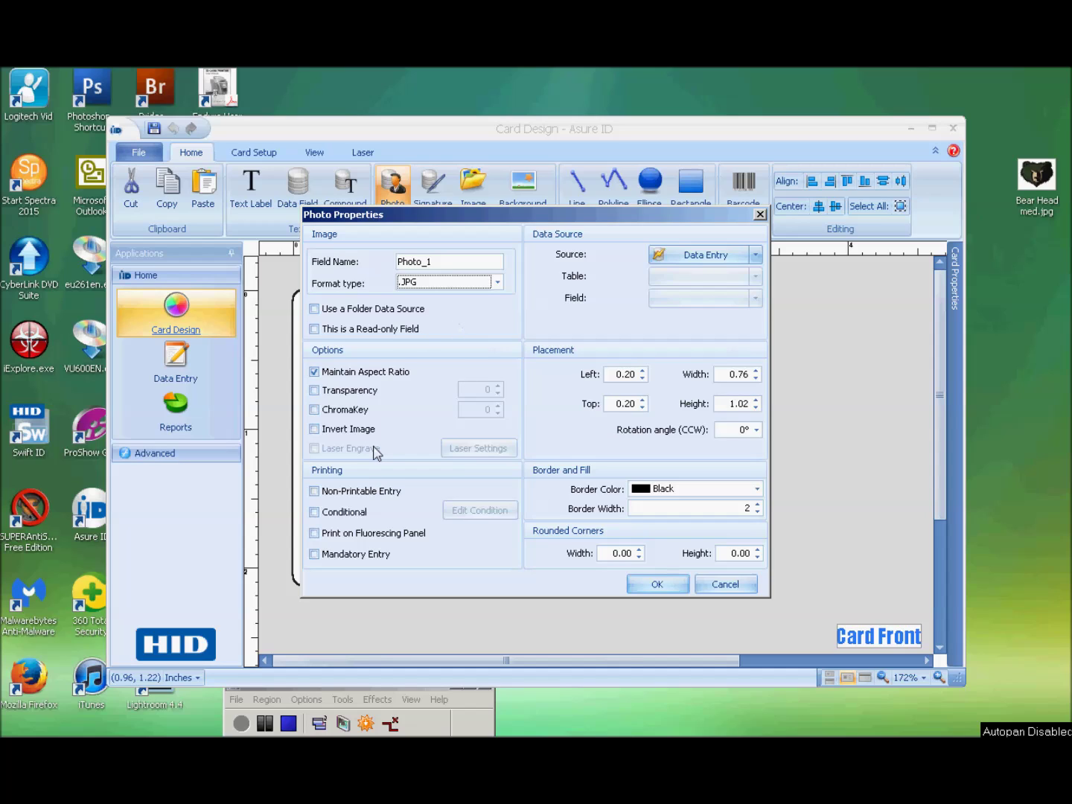
click(655, 586)
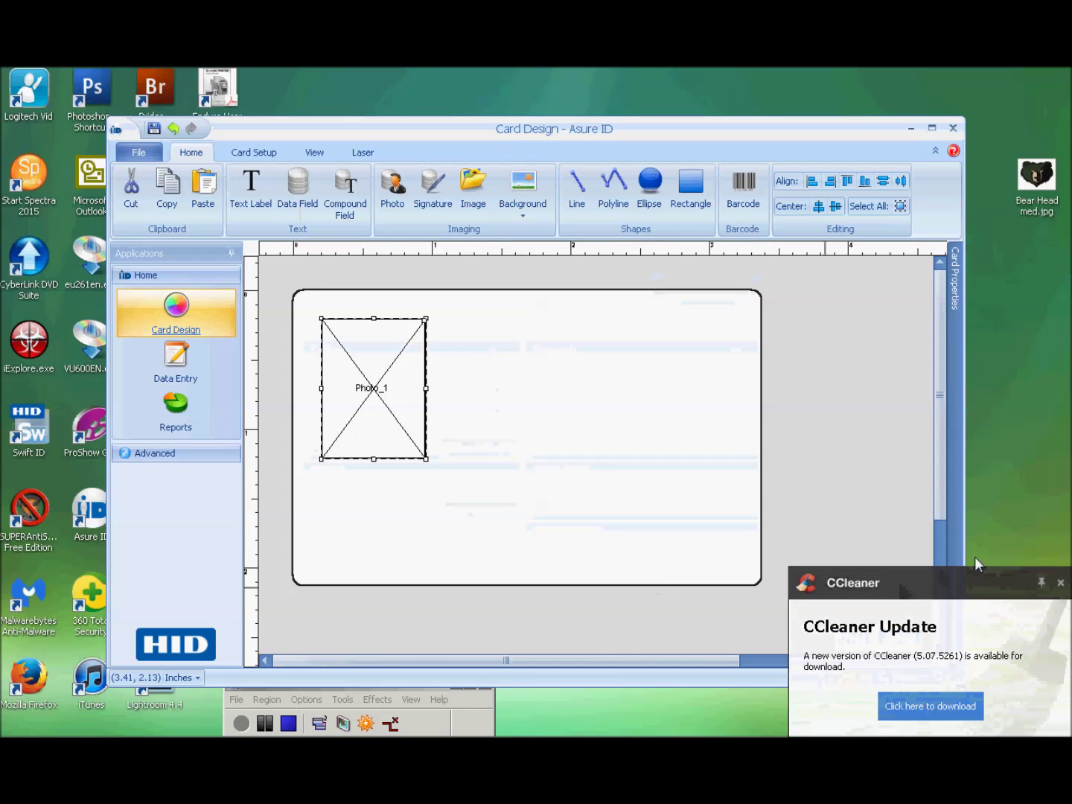
- Nudge the Photo_1 placeholder slightly right and deselect it
click(1061, 583)
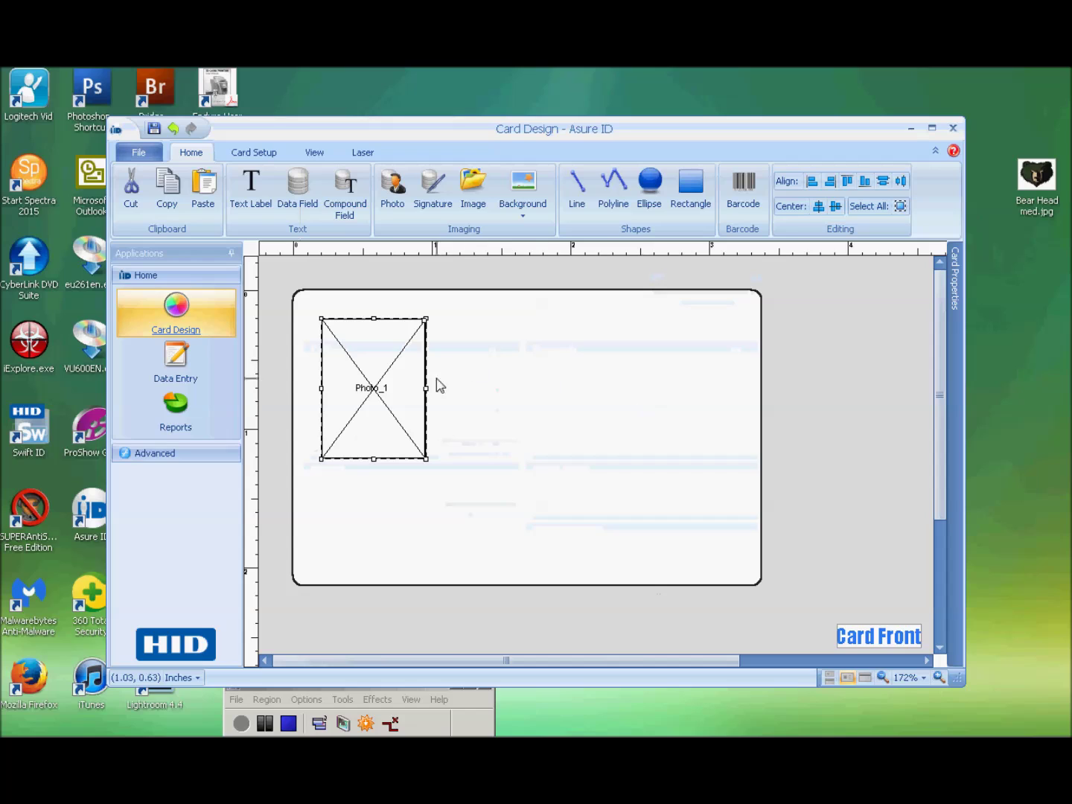
mouse_move(379, 399)
mouse_down()
mouse_move(393, 402)
mouse_move(382, 401)
mouse_up()
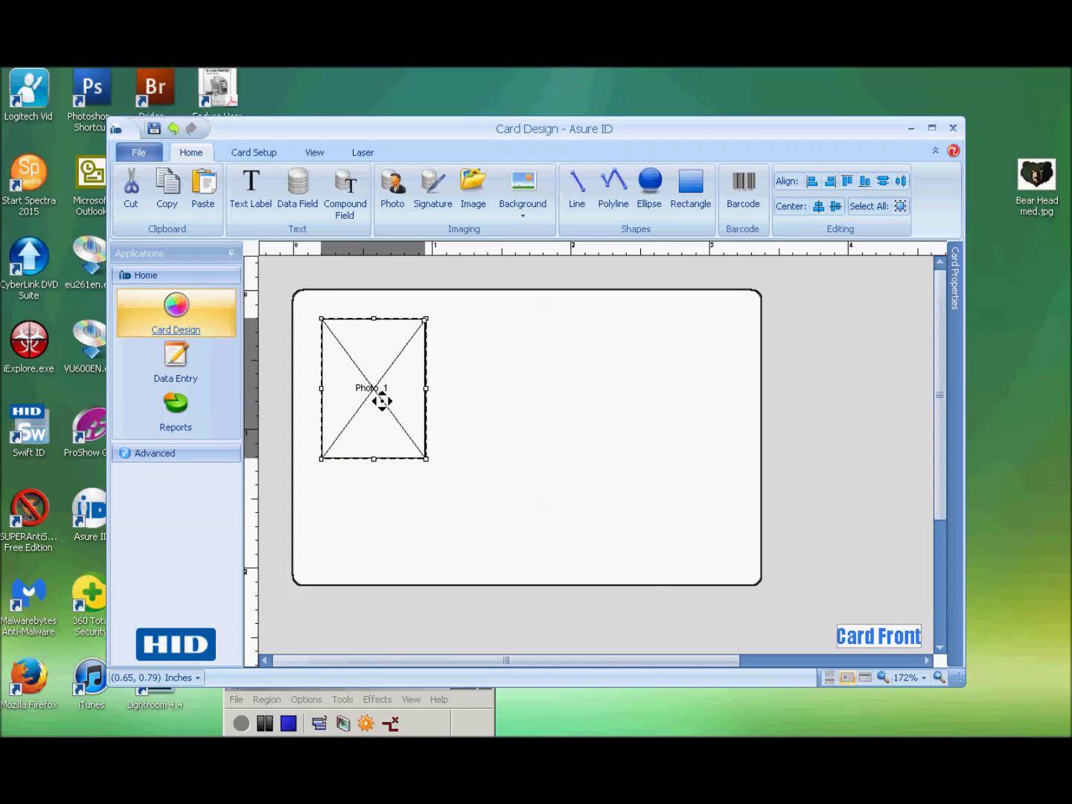
click(490, 445)
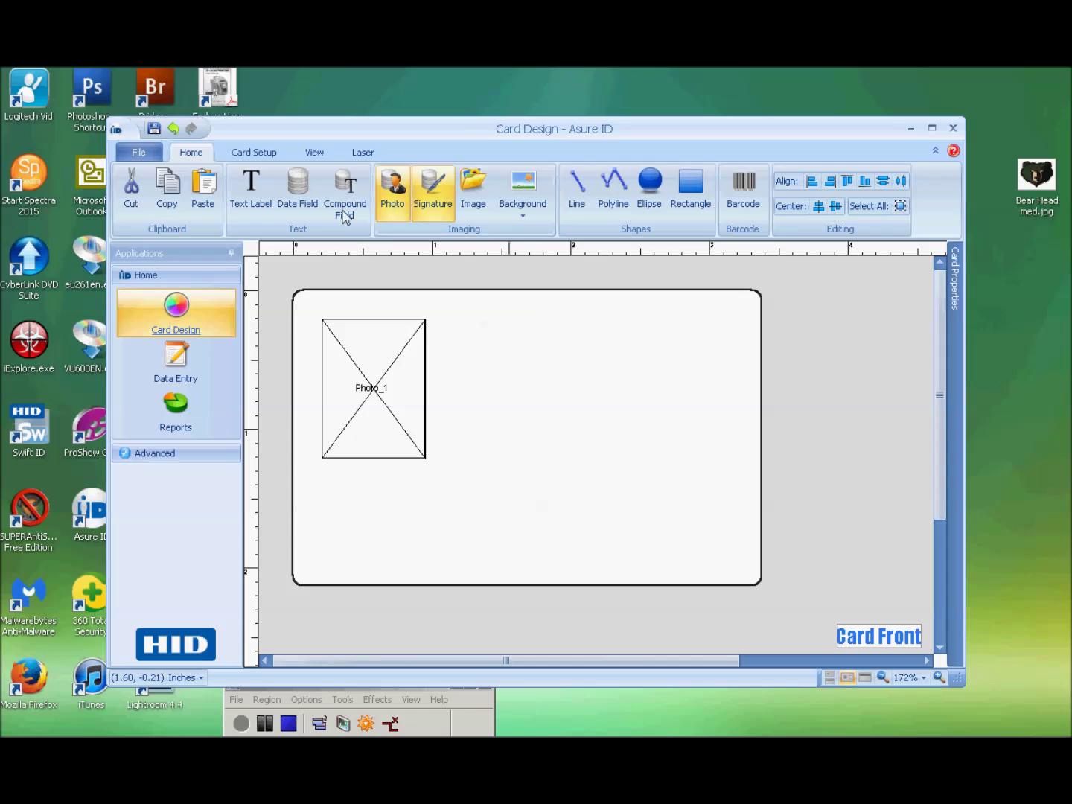
click(253, 201)
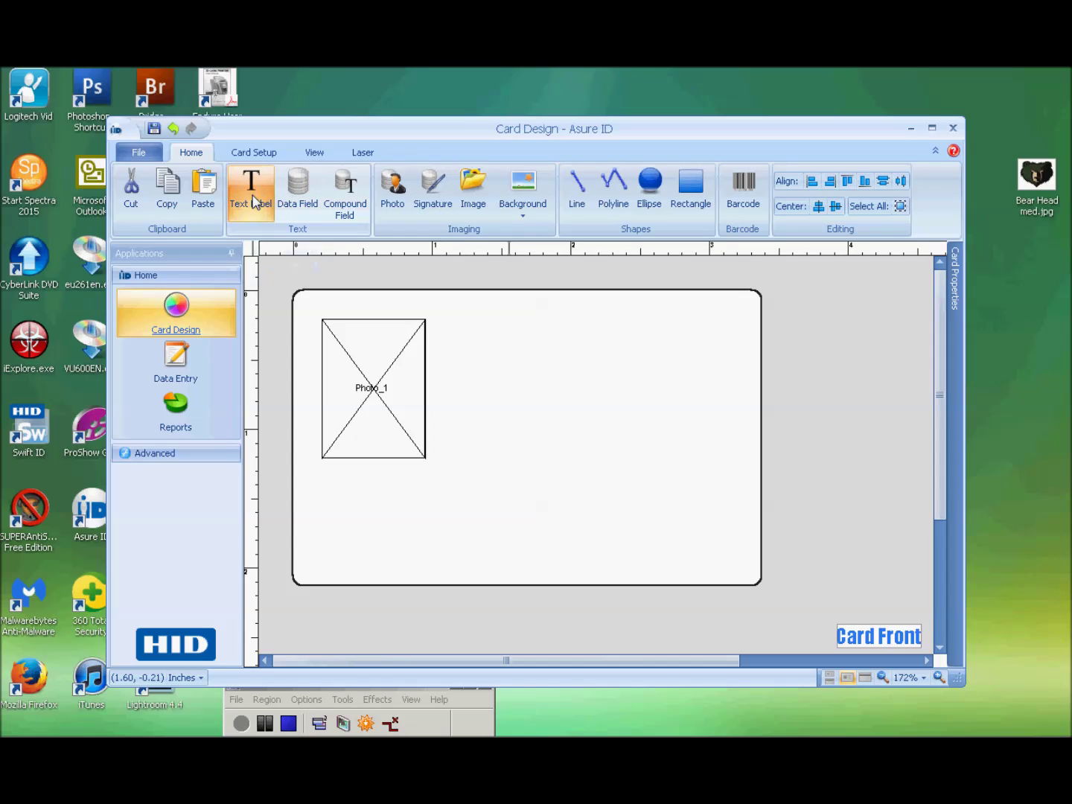
- Draw a header label along the card top reading 'Consolidated INC' in the Engravers MT font
mouse_move(447, 319)
mouse_down()
mouse_move(543, 356)
mouse_move(720, 356)
mouse_up()
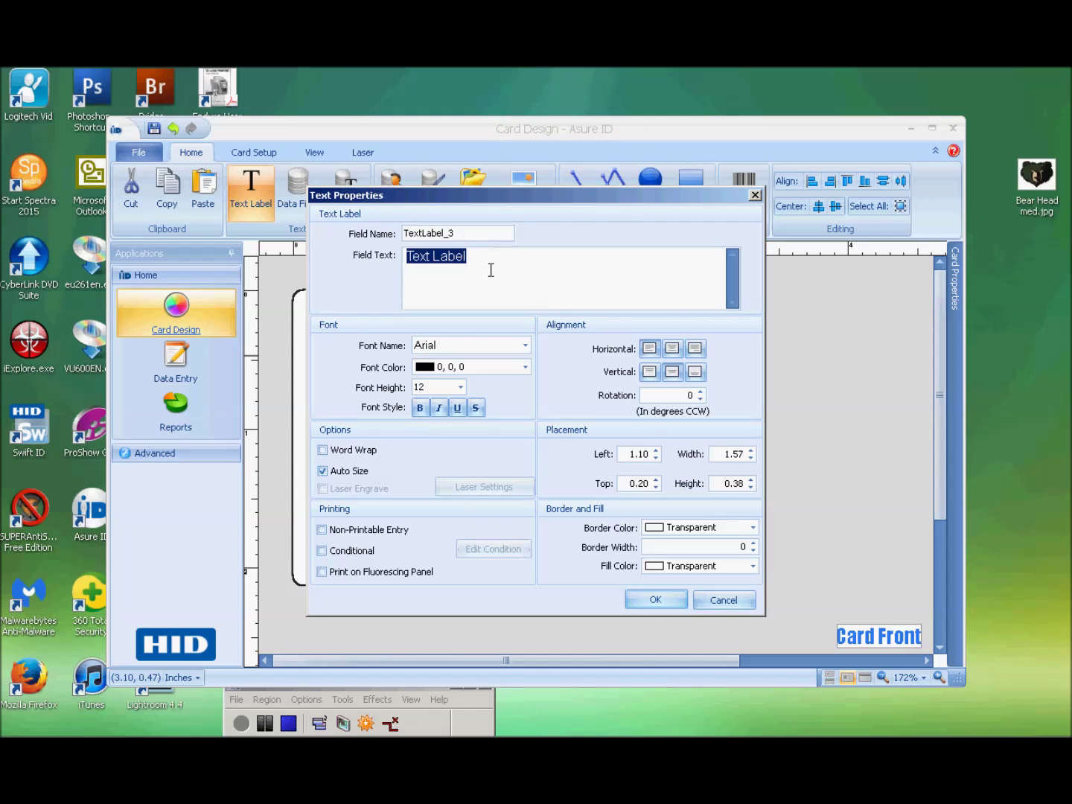
text(Consolidated INC)
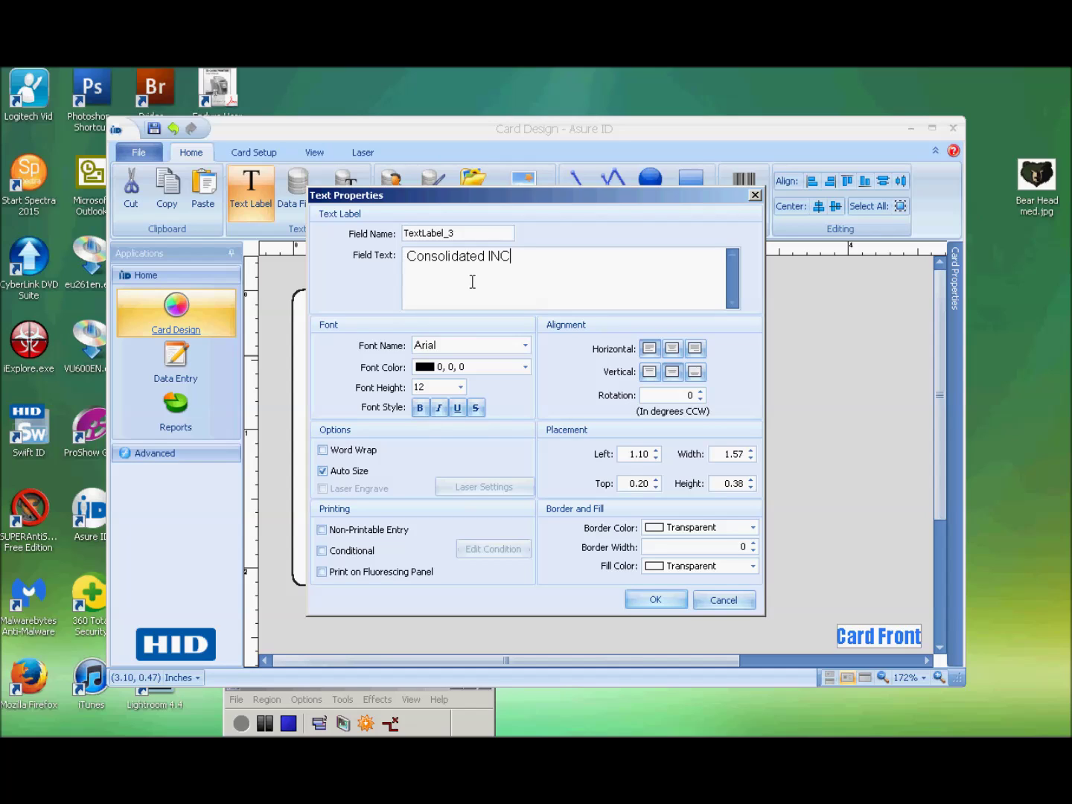
drag(514, 261, 359, 271)
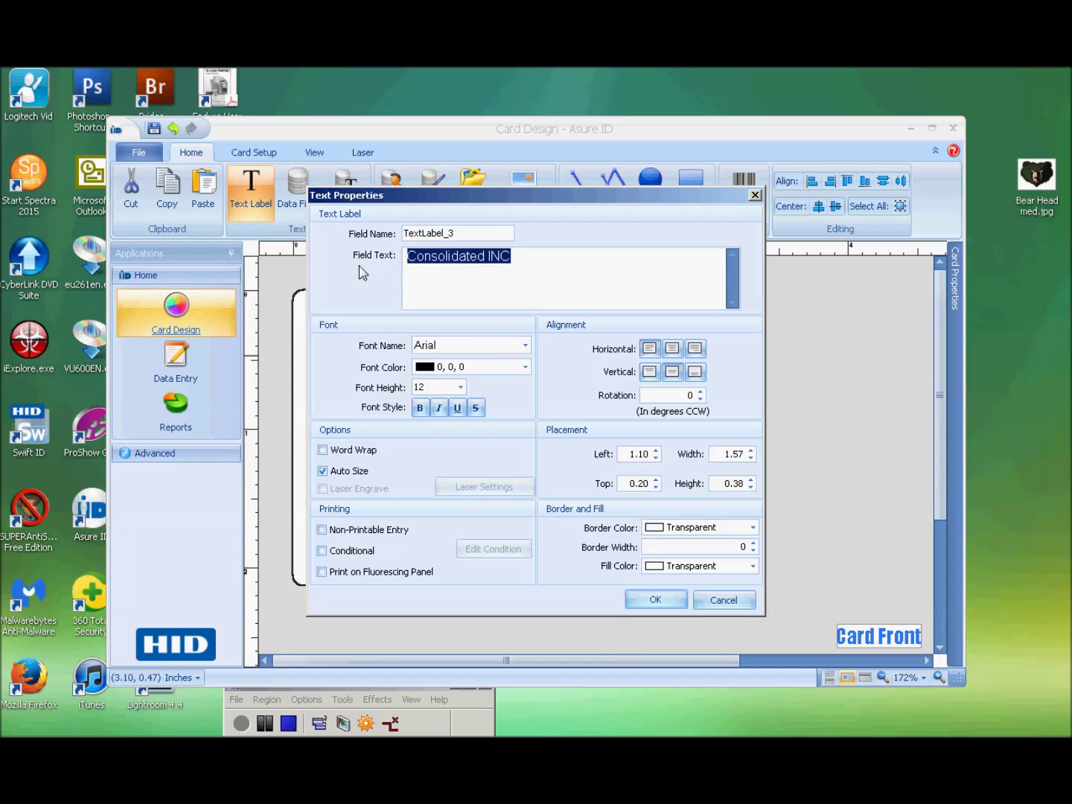
click(527, 346)
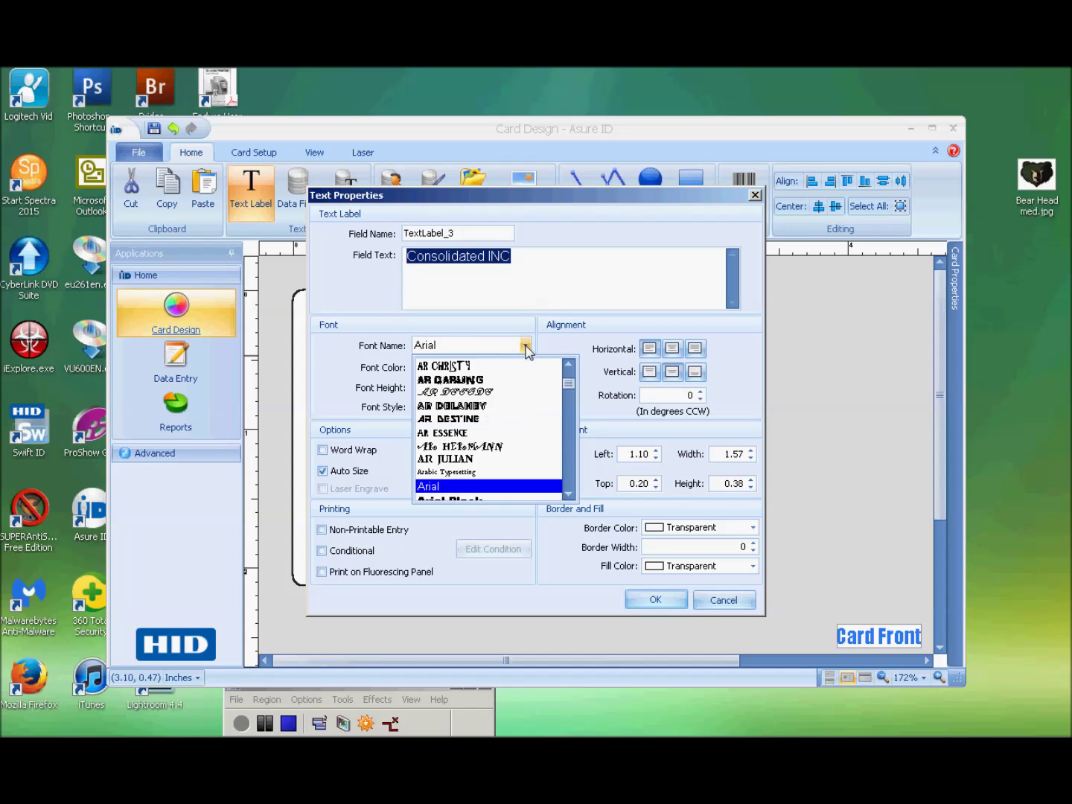
drag(569, 383, 571, 408)
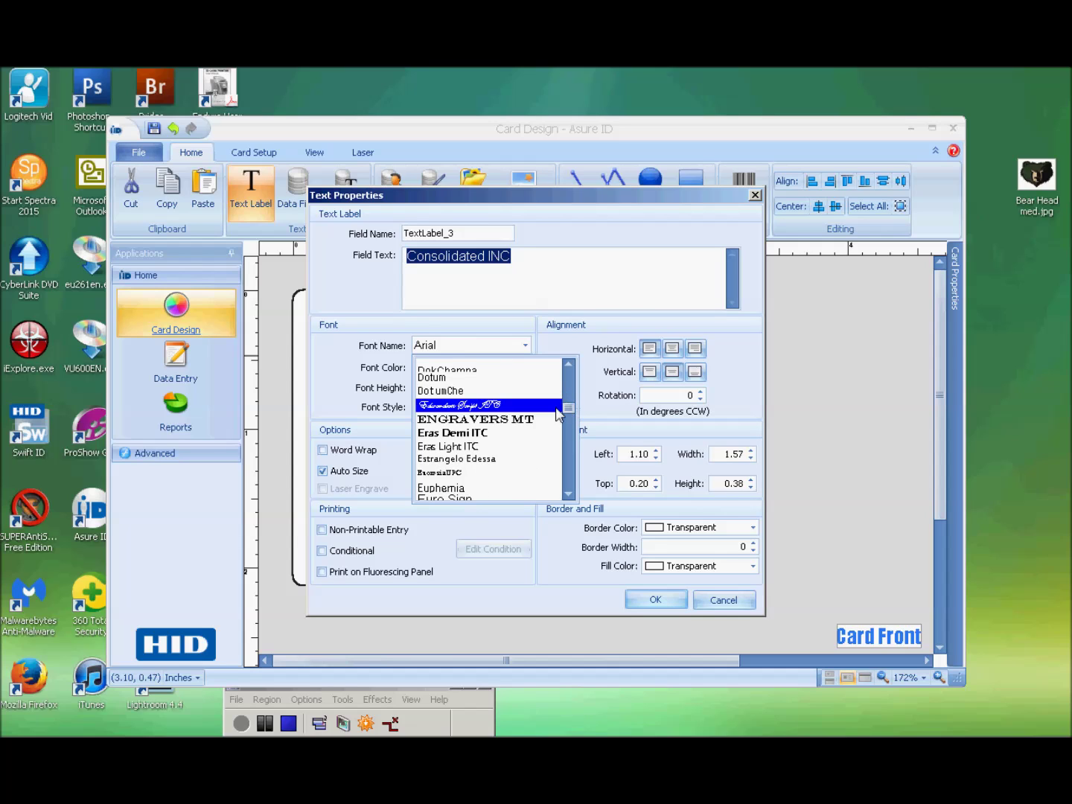
click(536, 419)
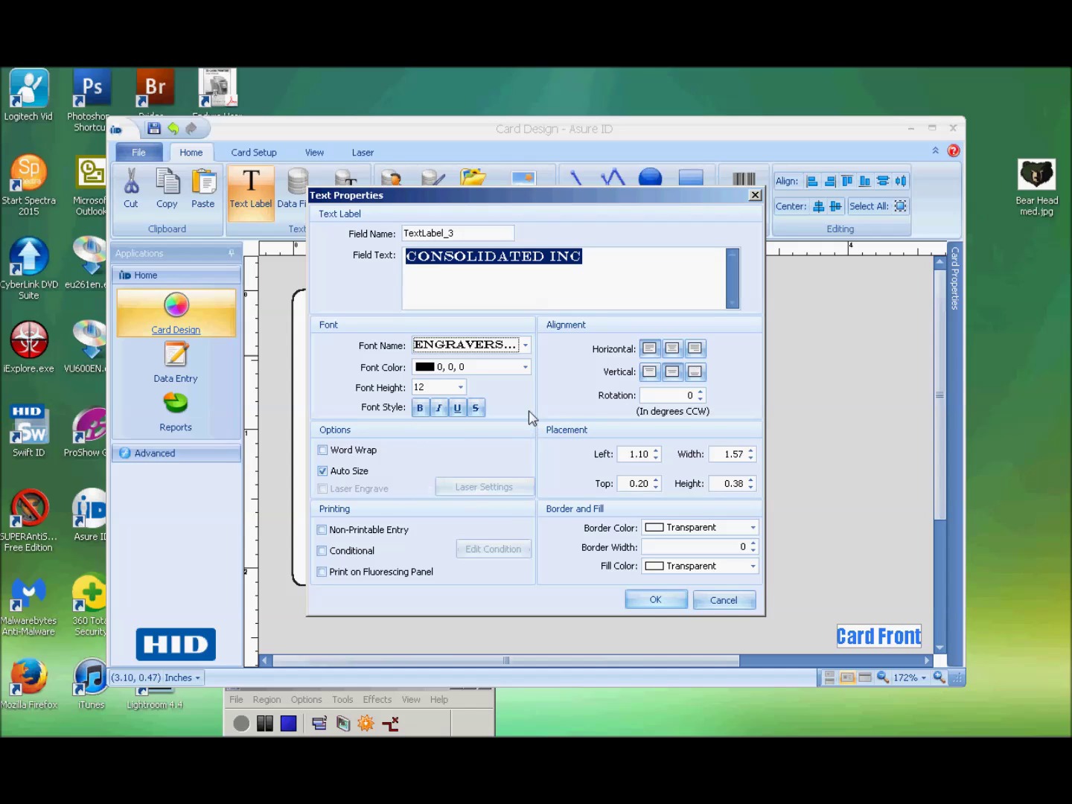
- Make the header text dark red and bold, with no italic or underline
click(430, 369)
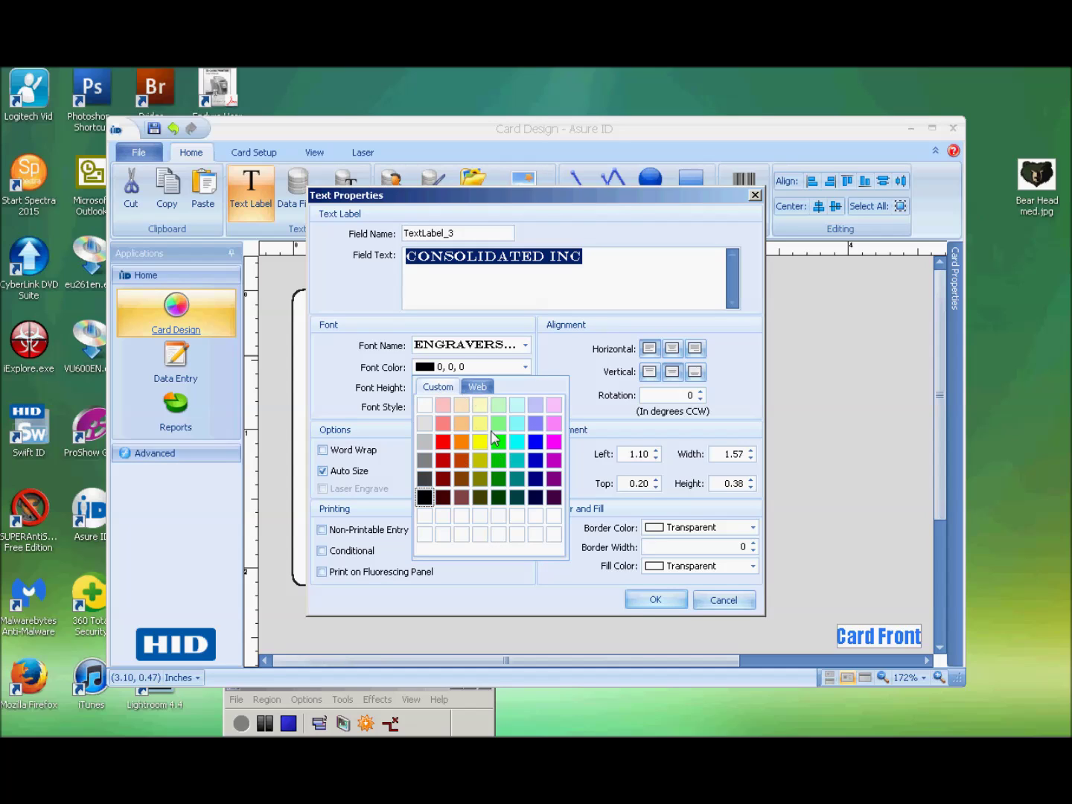
click(482, 389)
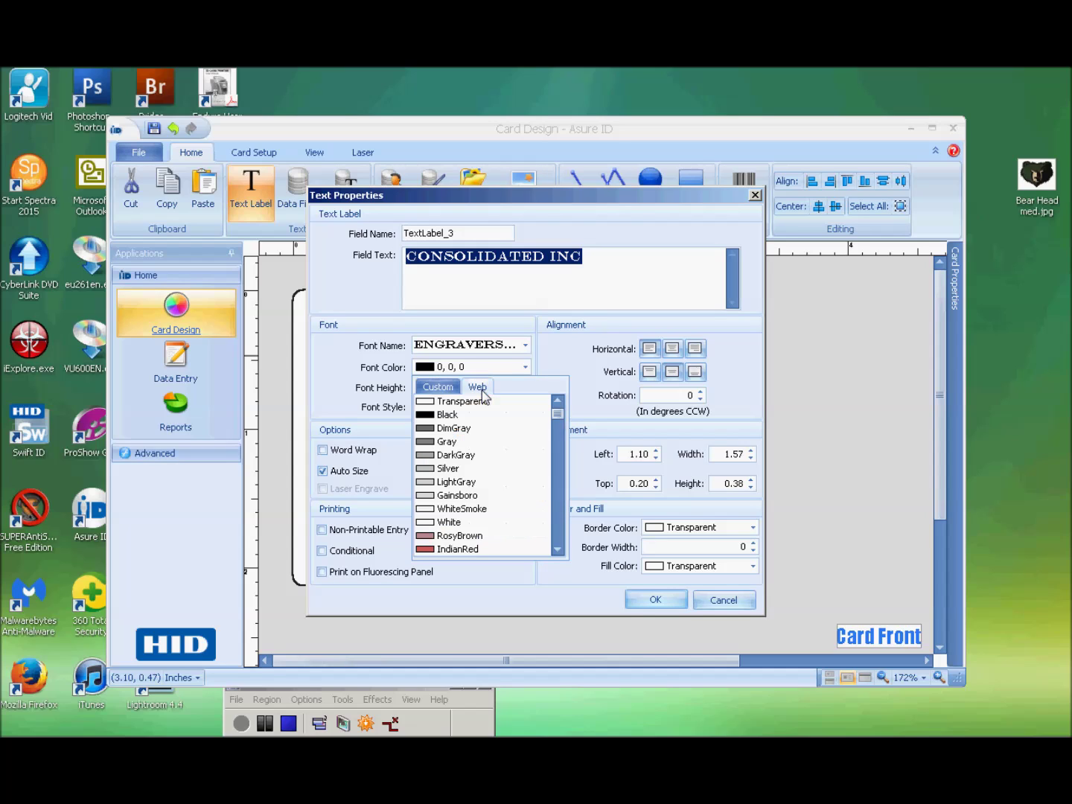
click(438, 387)
click(446, 461)
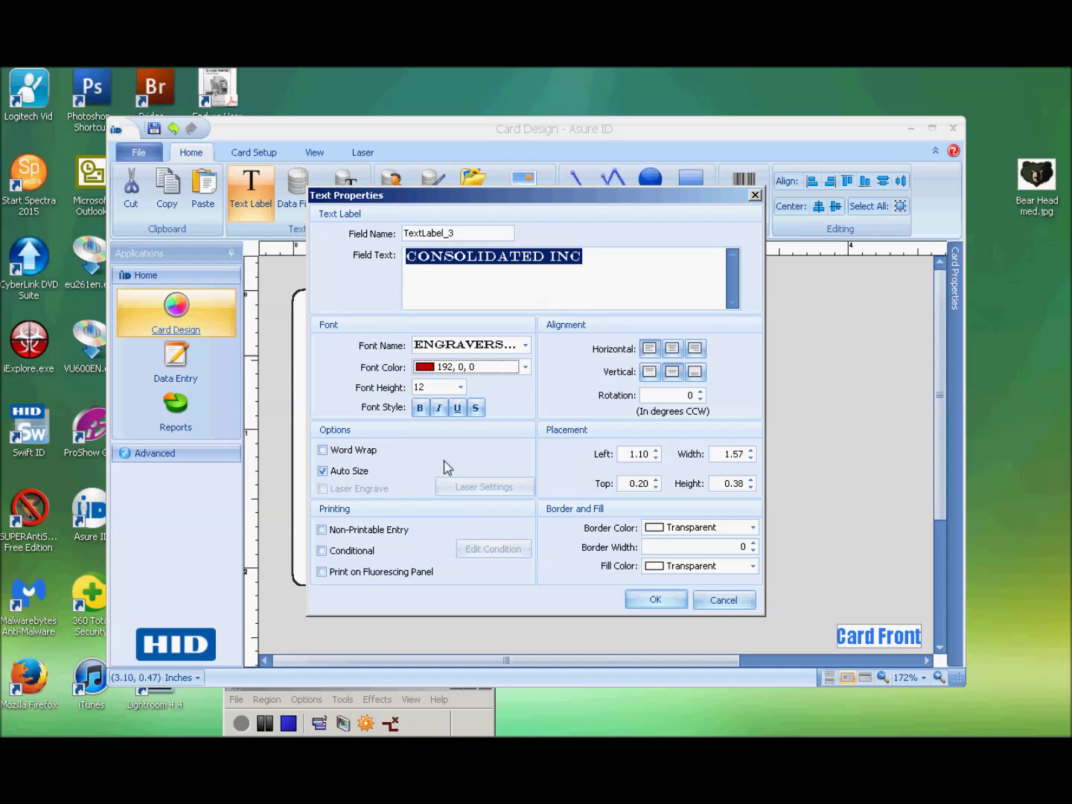
click(419, 407)
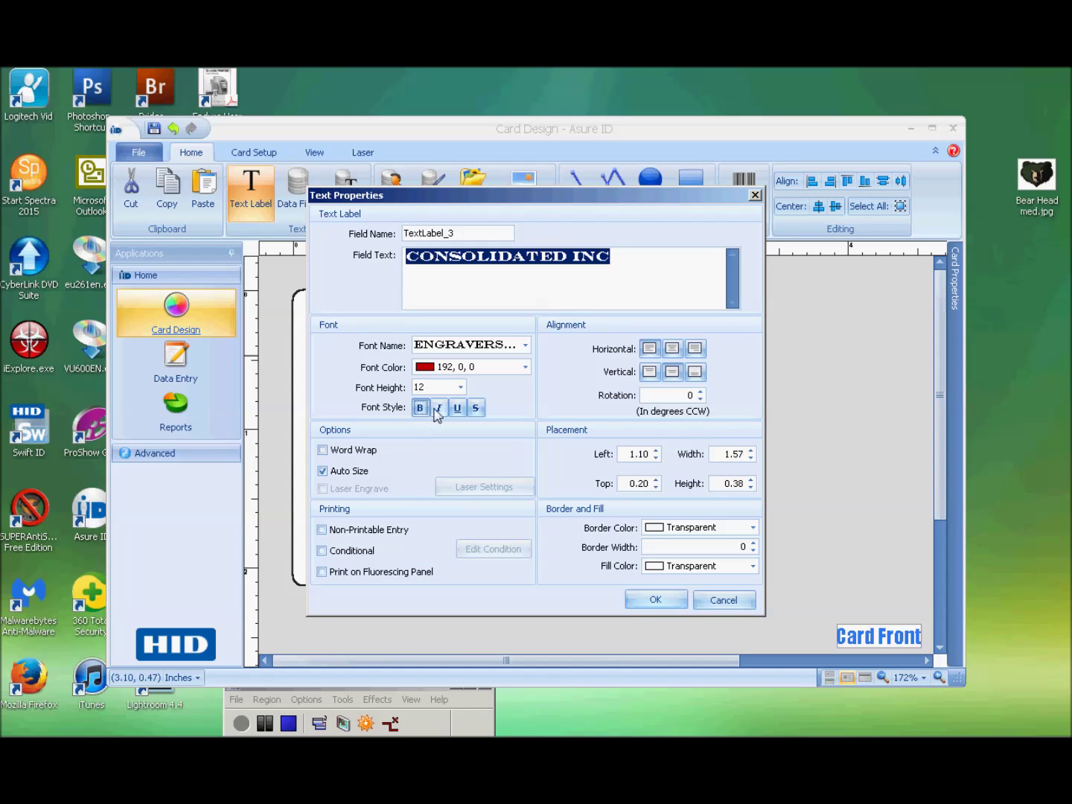
click(440, 408)
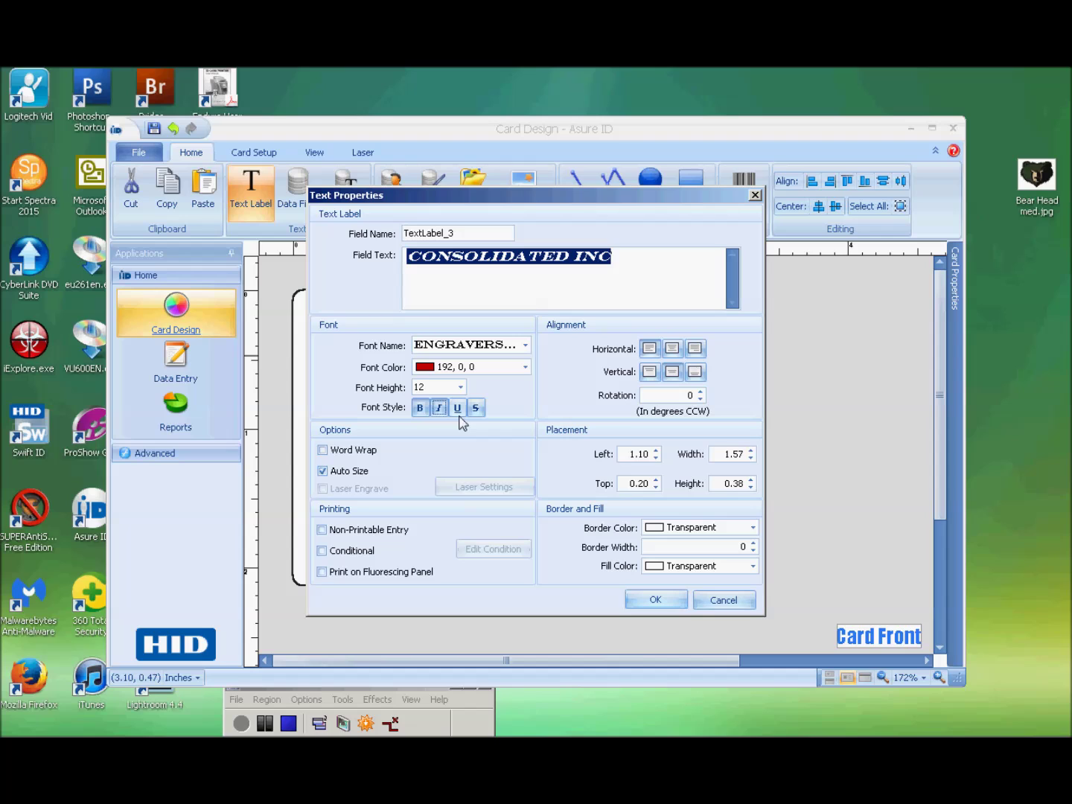
click(457, 408)
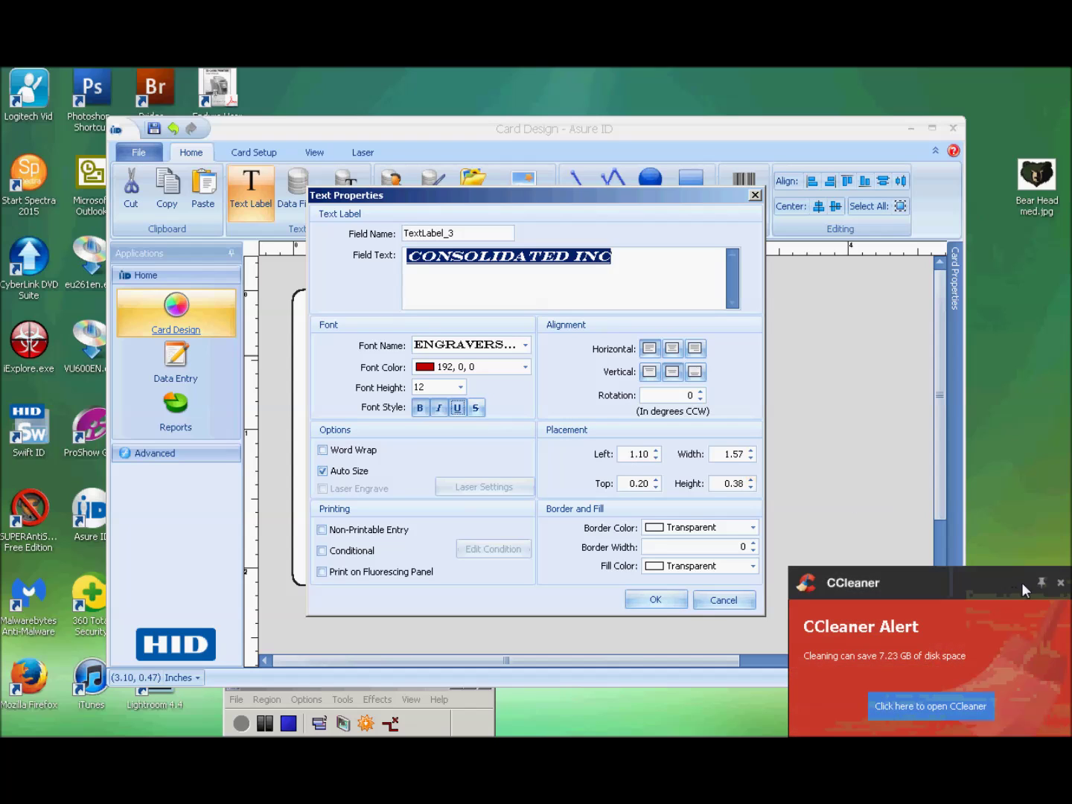
click(1062, 584)
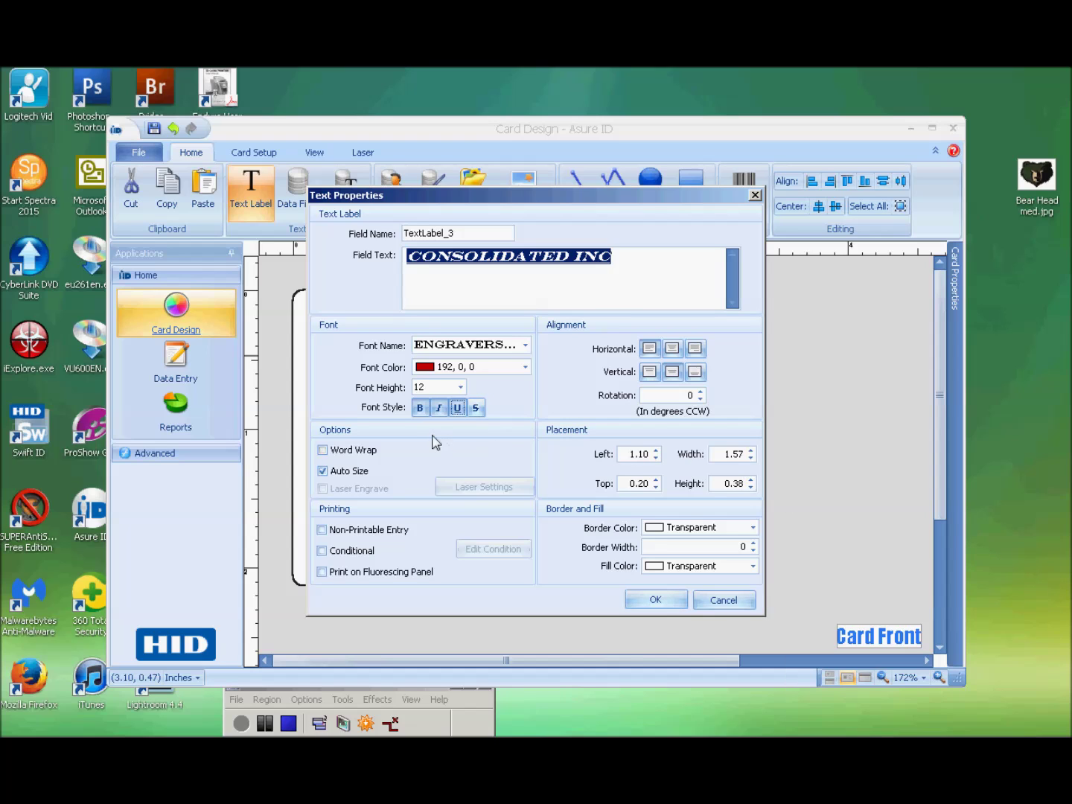
click(458, 408)
click(439, 408)
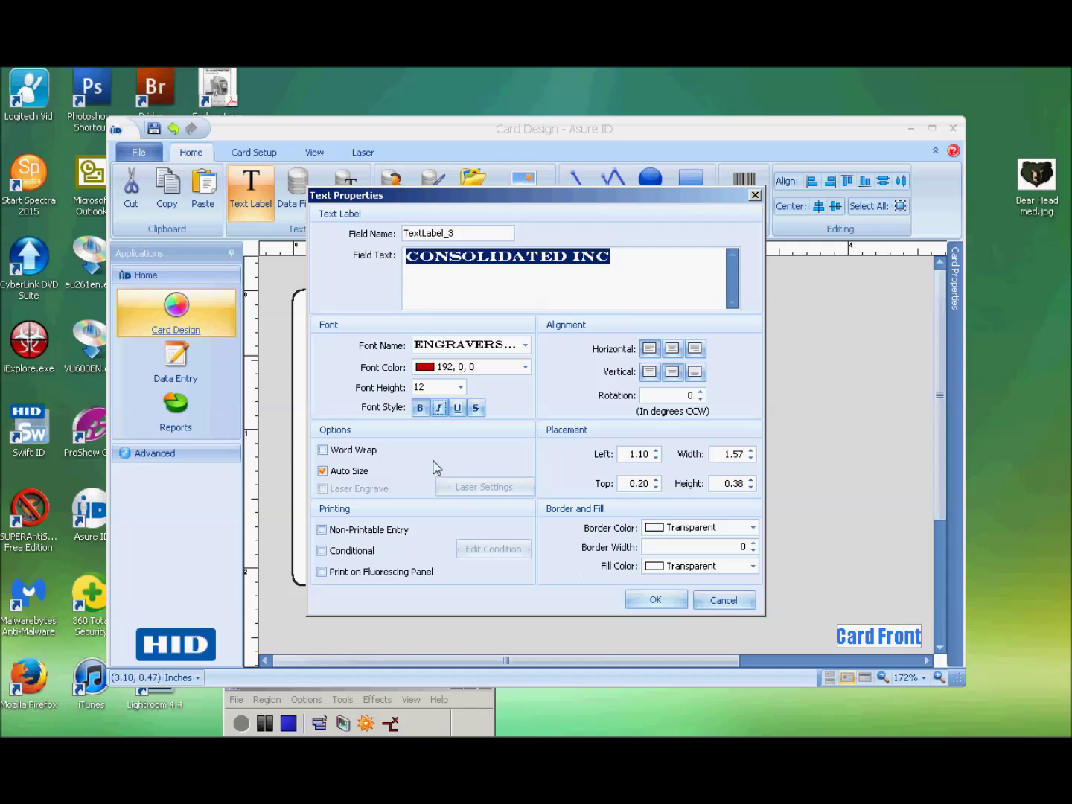
click(648, 600)
- Nudge the header slightly left and reduce its font height to 10
drag(717, 365, 687, 346)
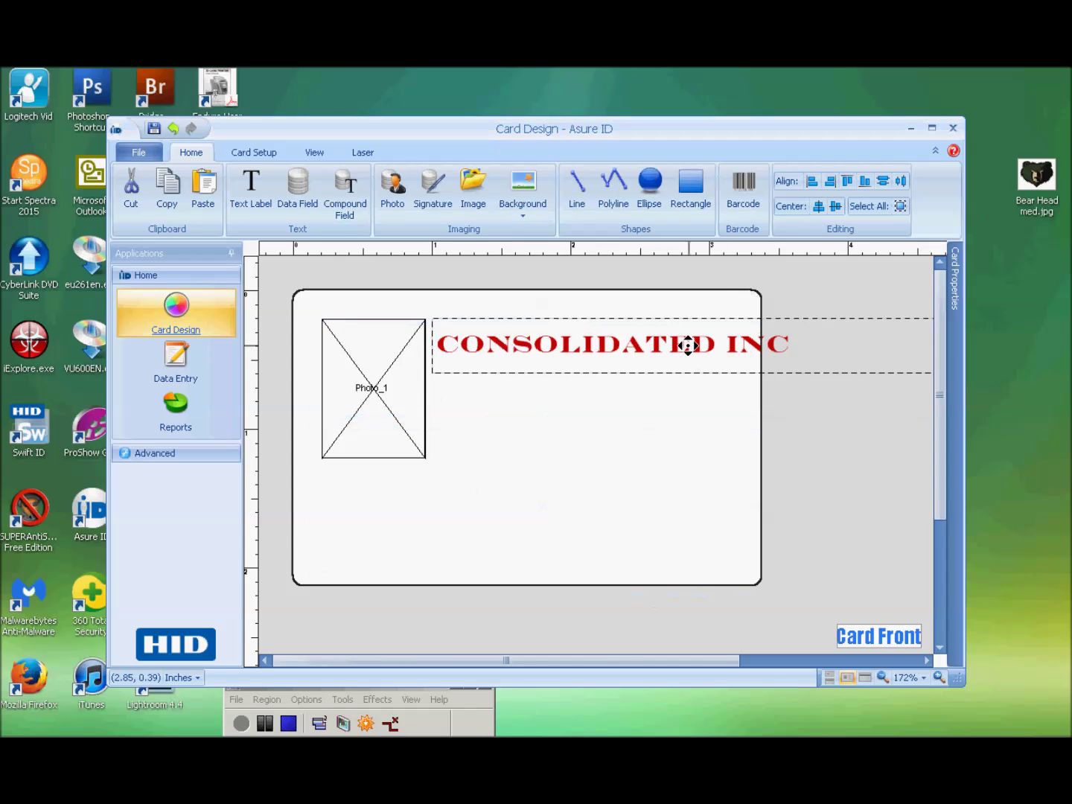
double_click(688, 346)
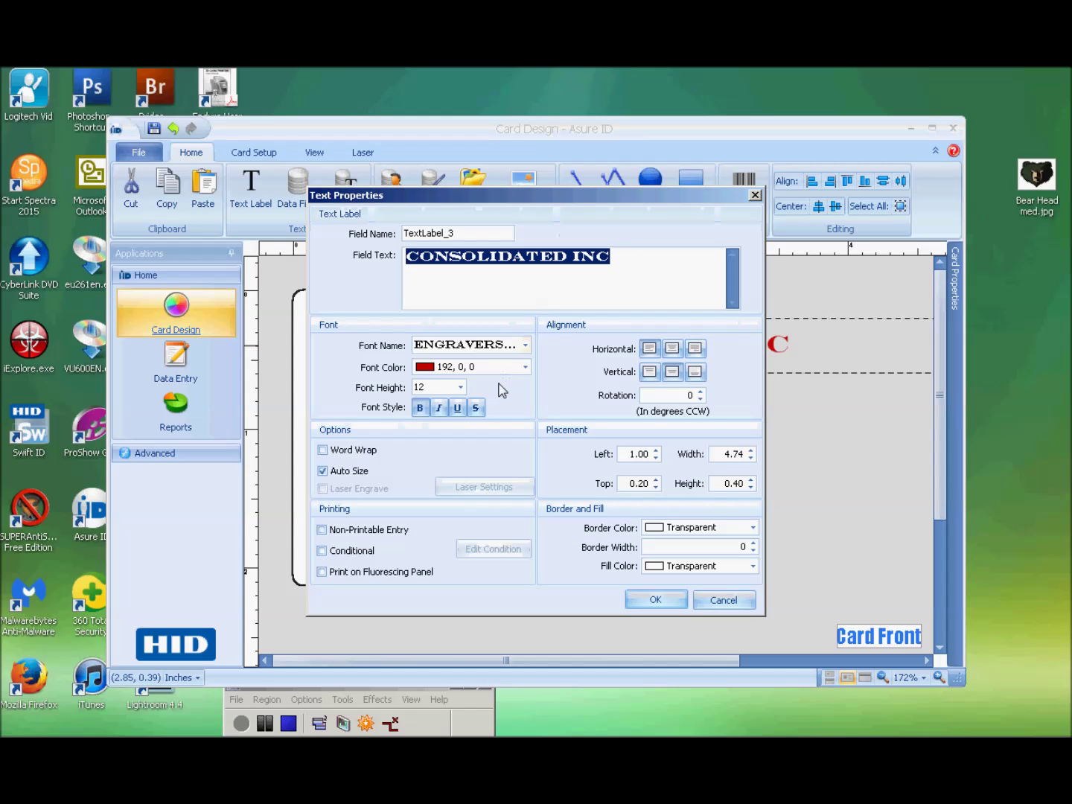
click(461, 388)
click(435, 417)
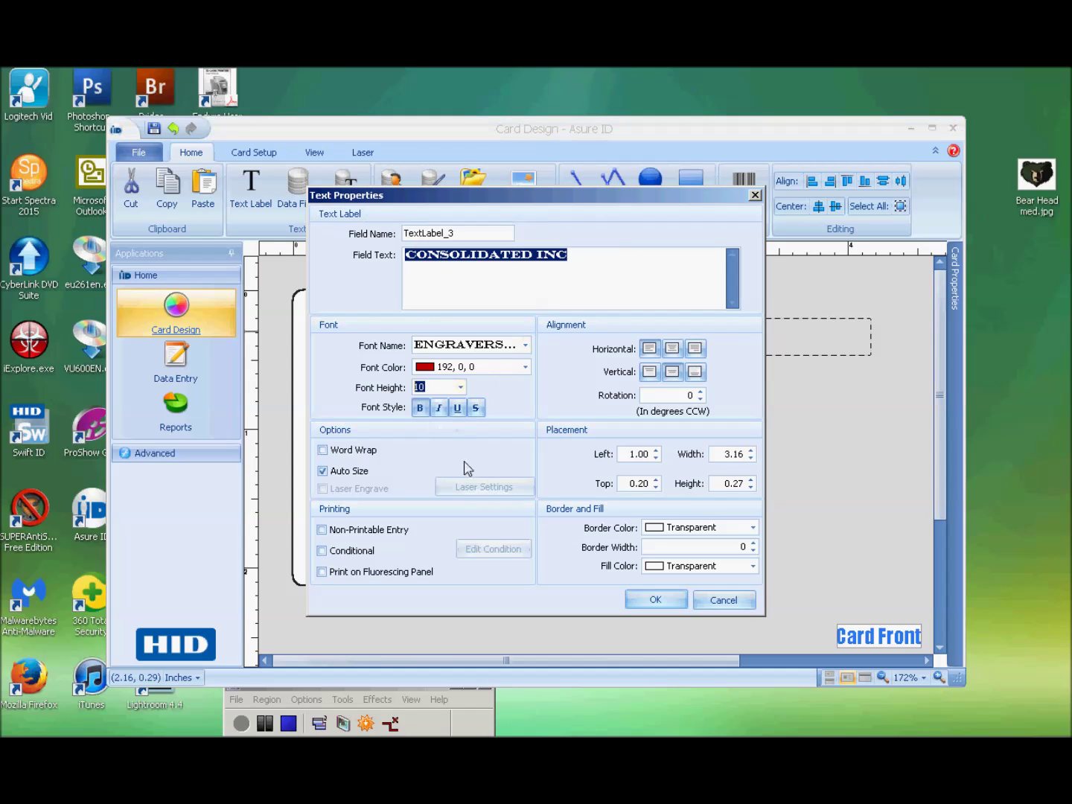
click(653, 599)
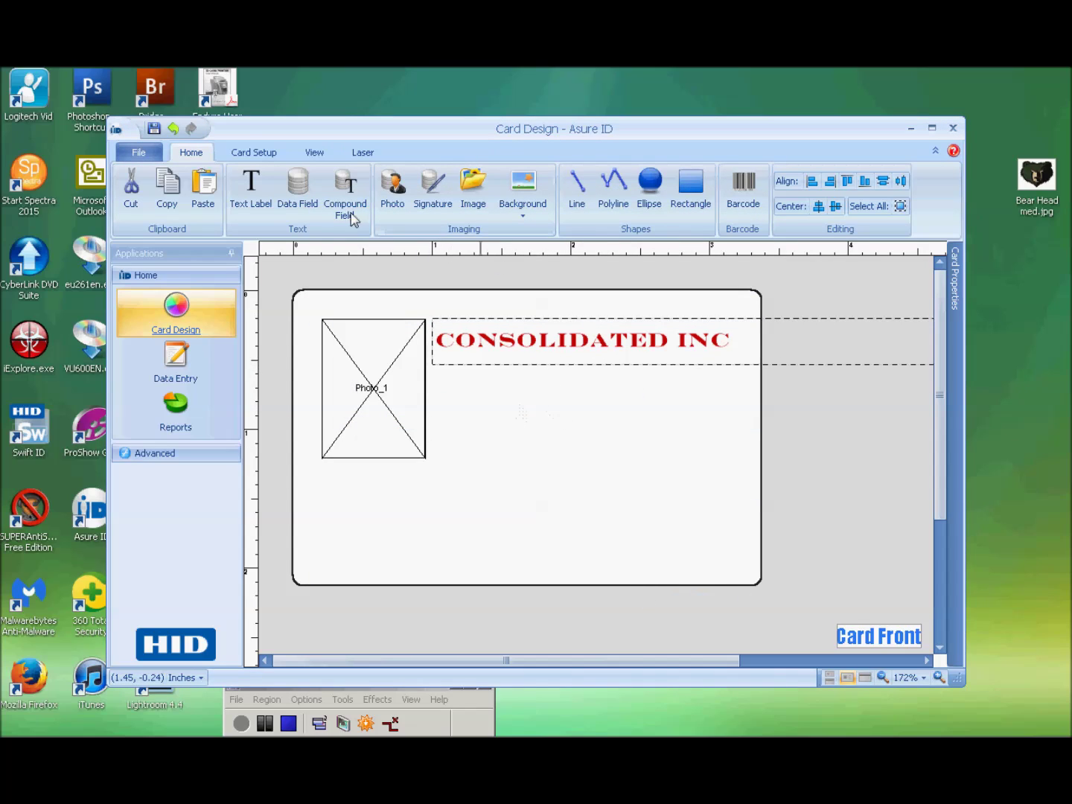
click(298, 192)
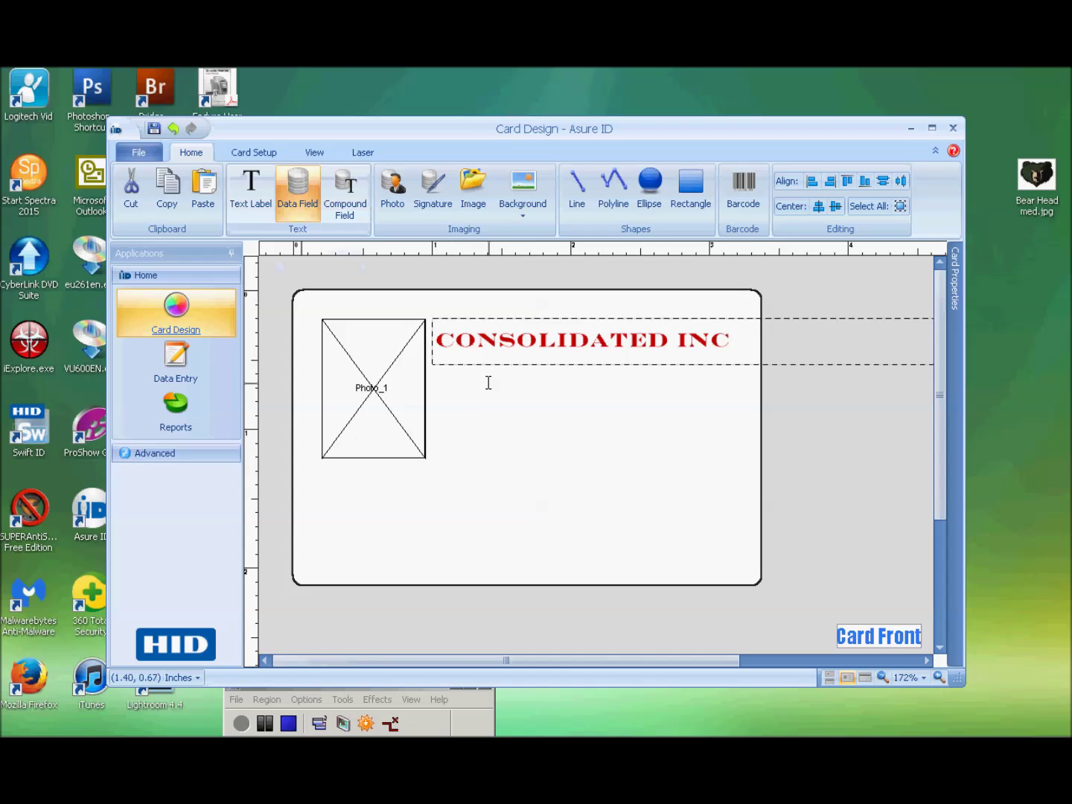
- Add a 'first name' data field beside Photo_1 below the header, and widen it
drag(488, 388, 603, 426)
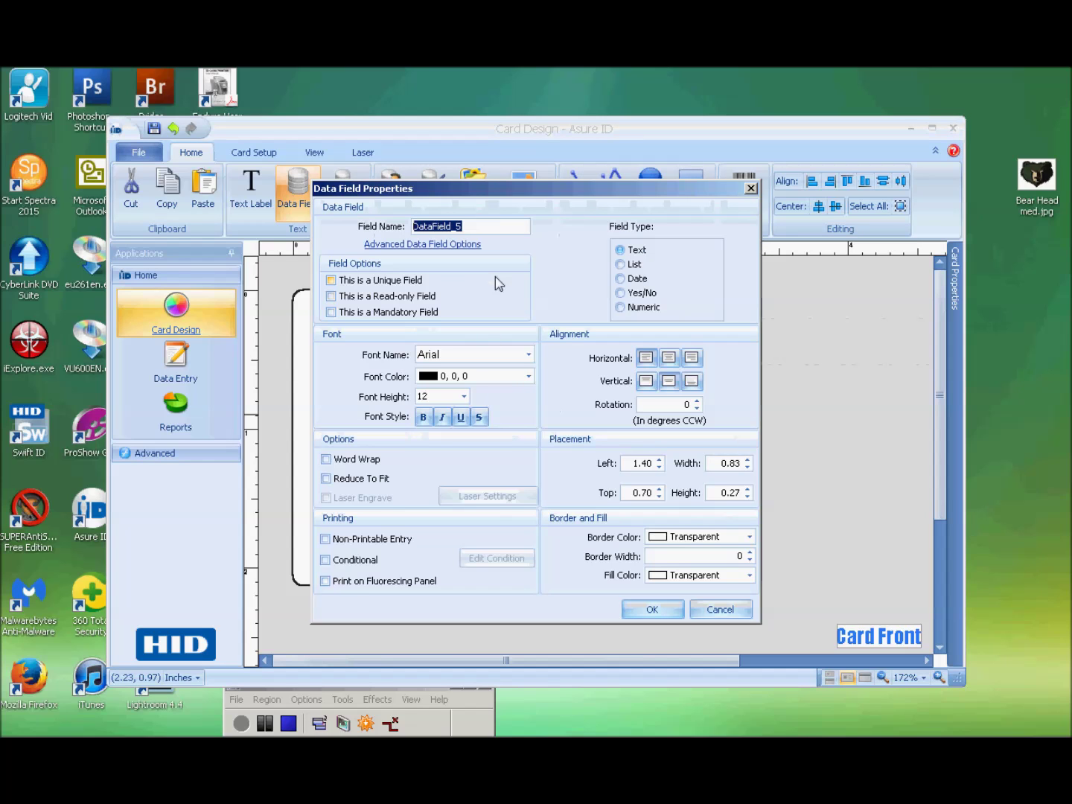
text(first name)
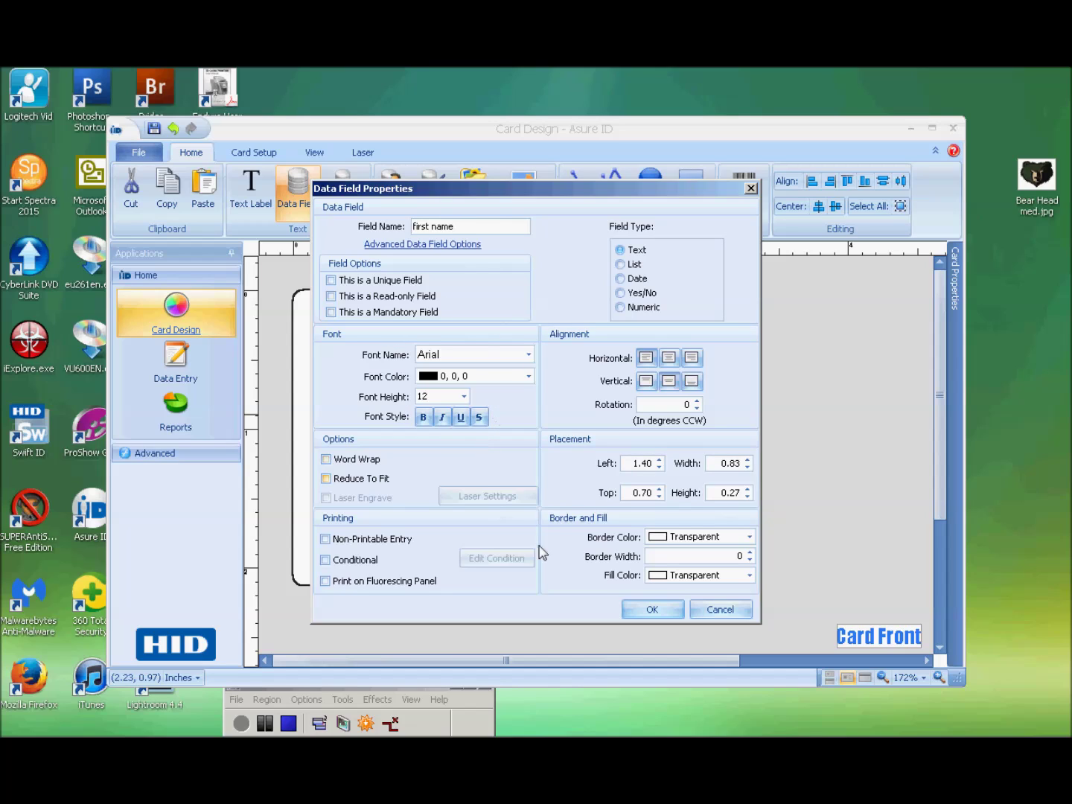
click(654, 610)
click(547, 398)
drag(547, 399, 516, 387)
drag(558, 393, 570, 392)
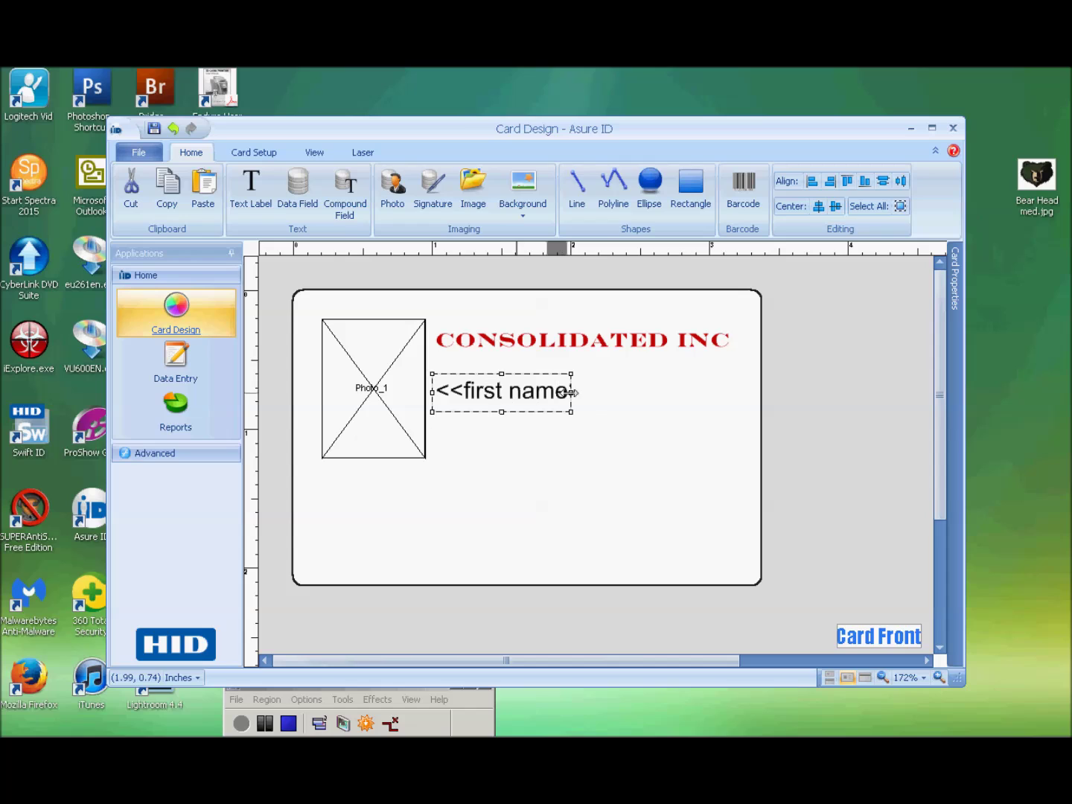
click(580, 459)
click(296, 188)
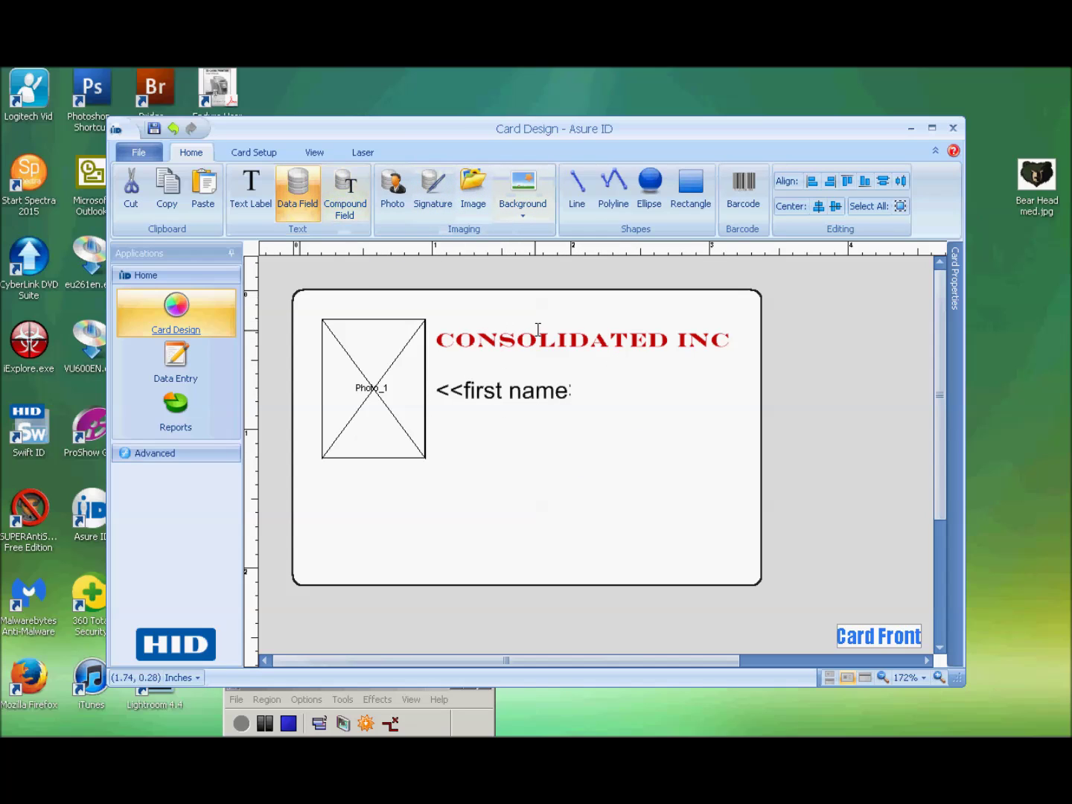
- Draw a data field right of first name and rename it 'last name'
drag(585, 373, 736, 407)
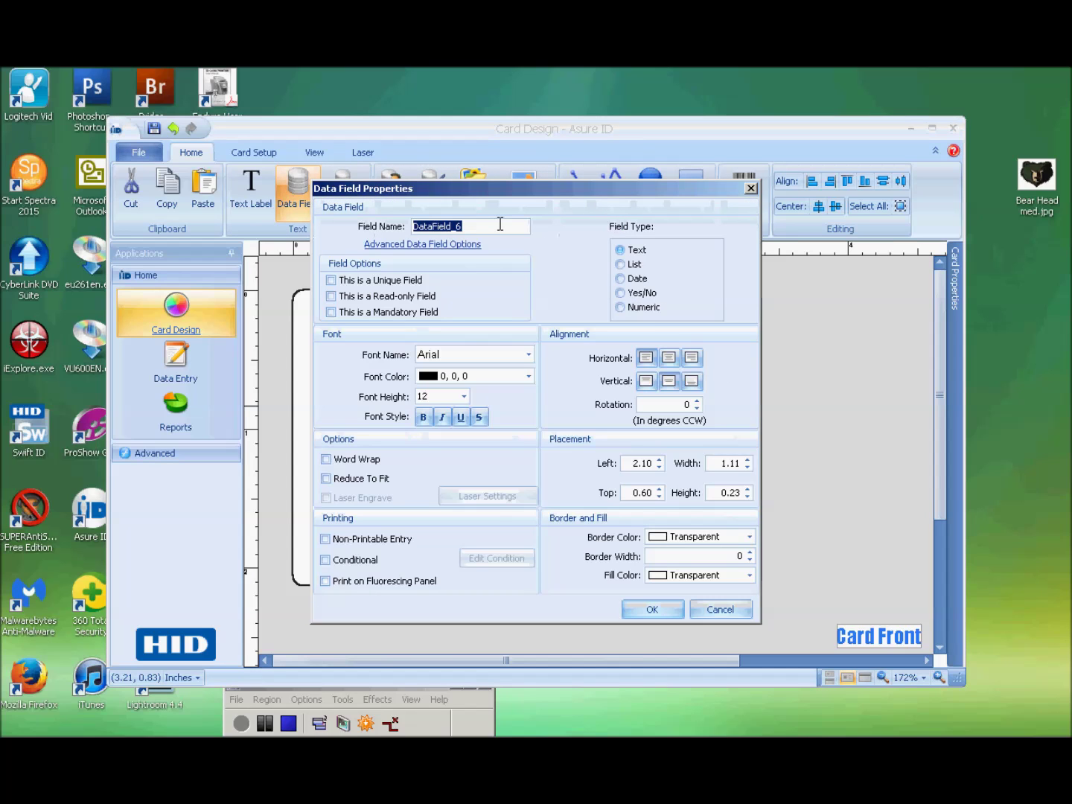
key(BackSpace)
text(last name)
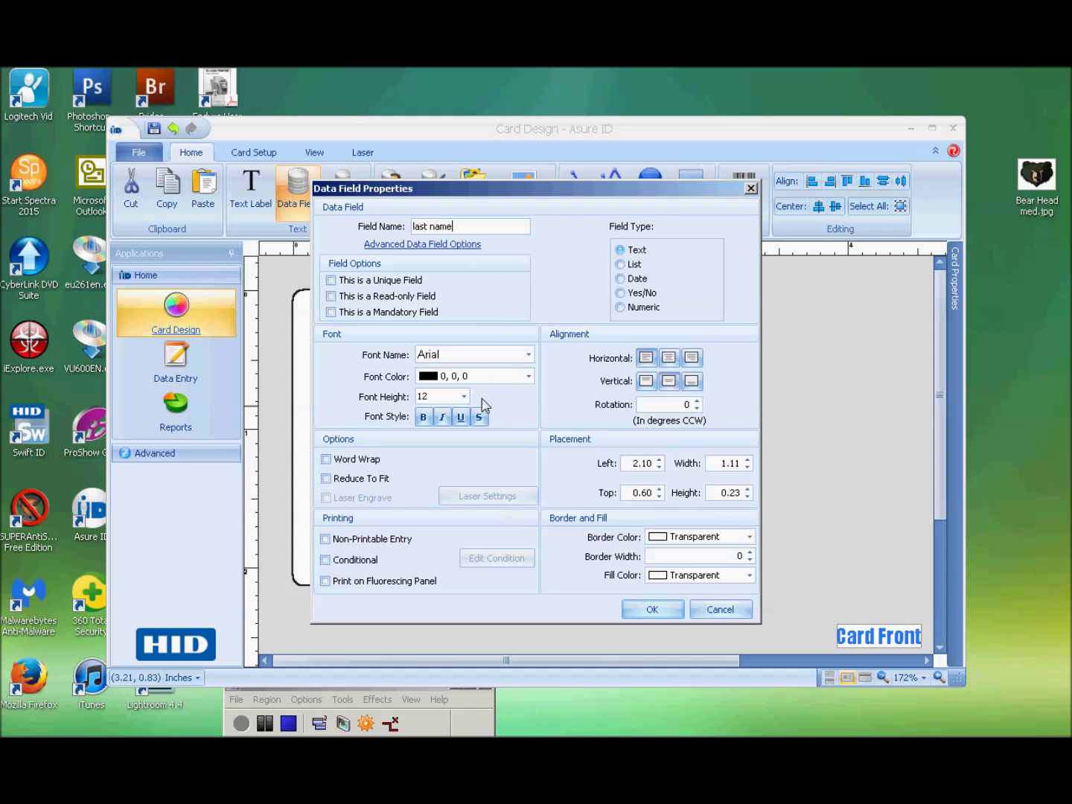
click(659, 610)
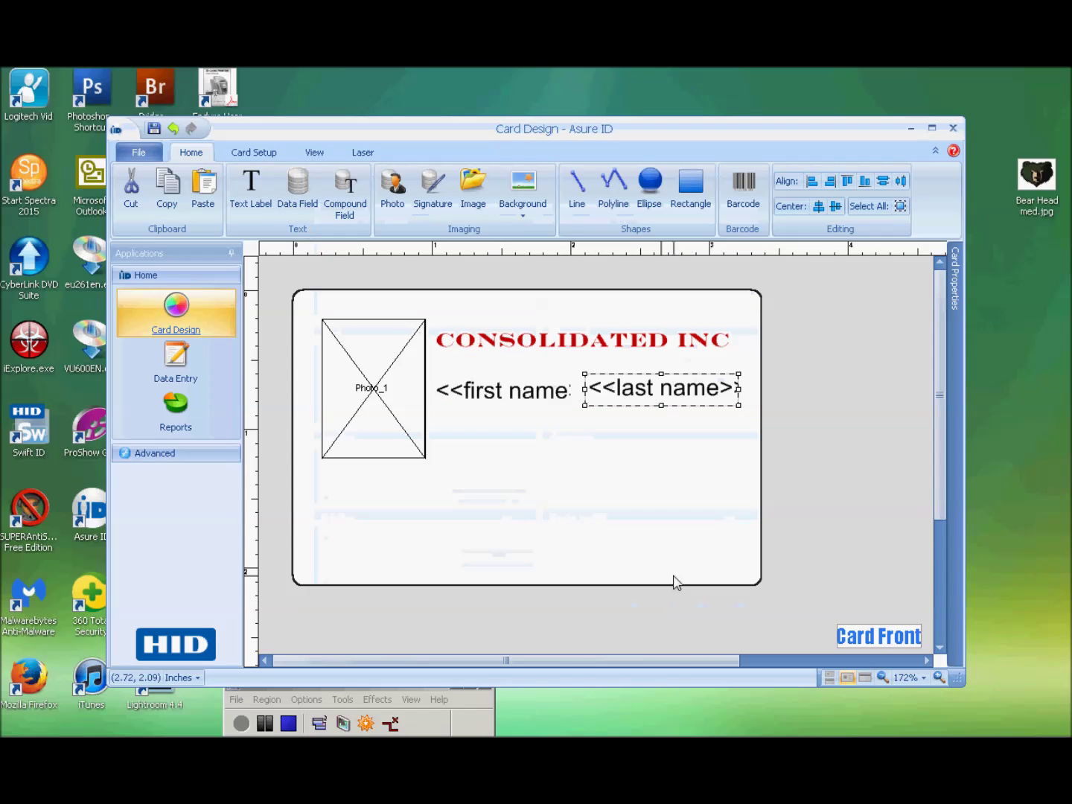
- Shift the last name field right and widen first name until «first name» shows fully
drag(673, 389, 687, 388)
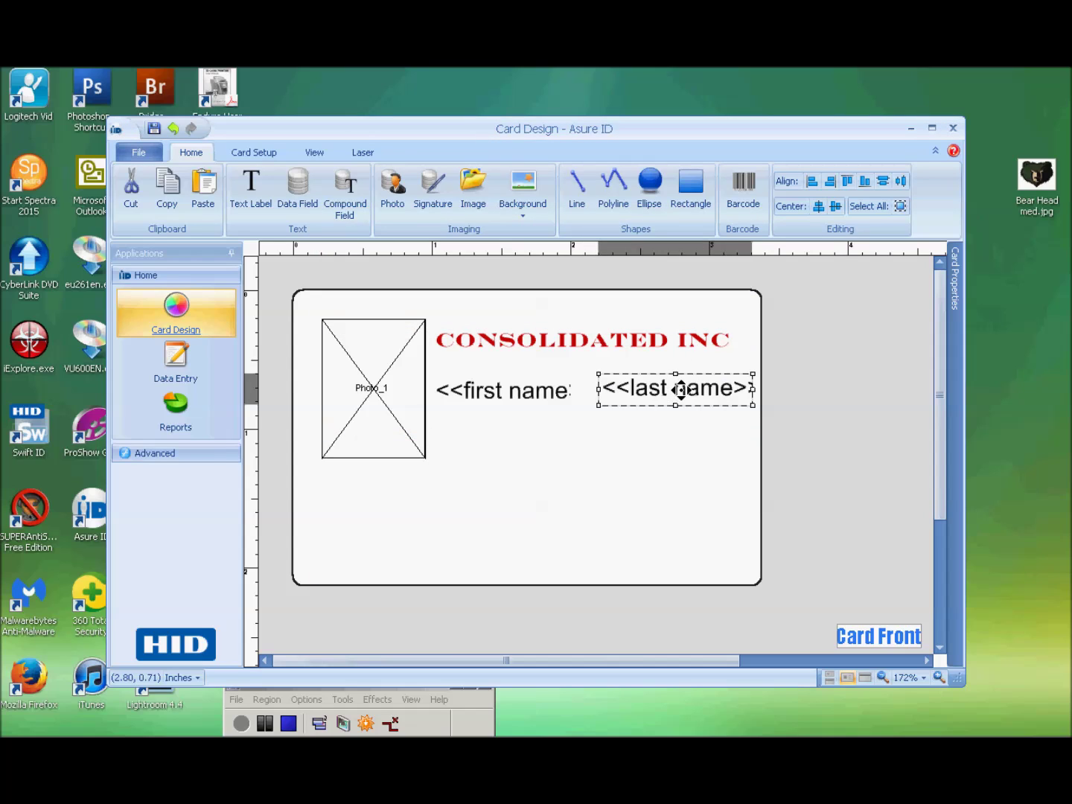
click(558, 390)
drag(571, 391, 598, 391)
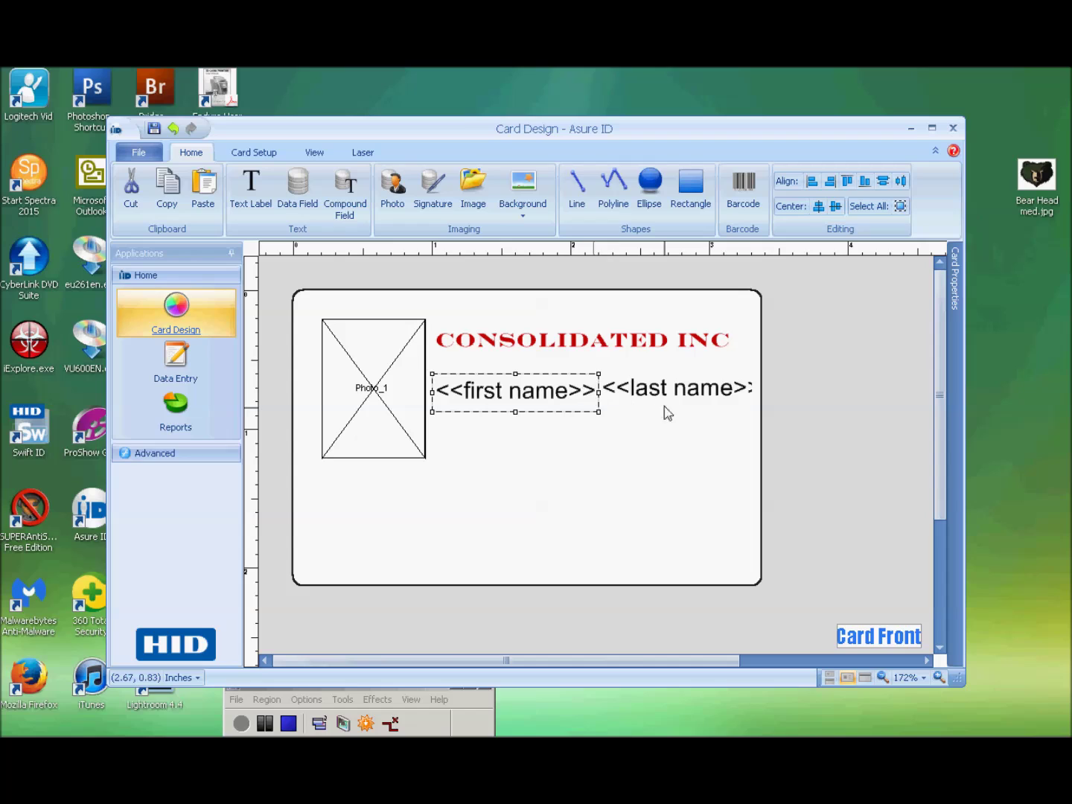
click(659, 442)
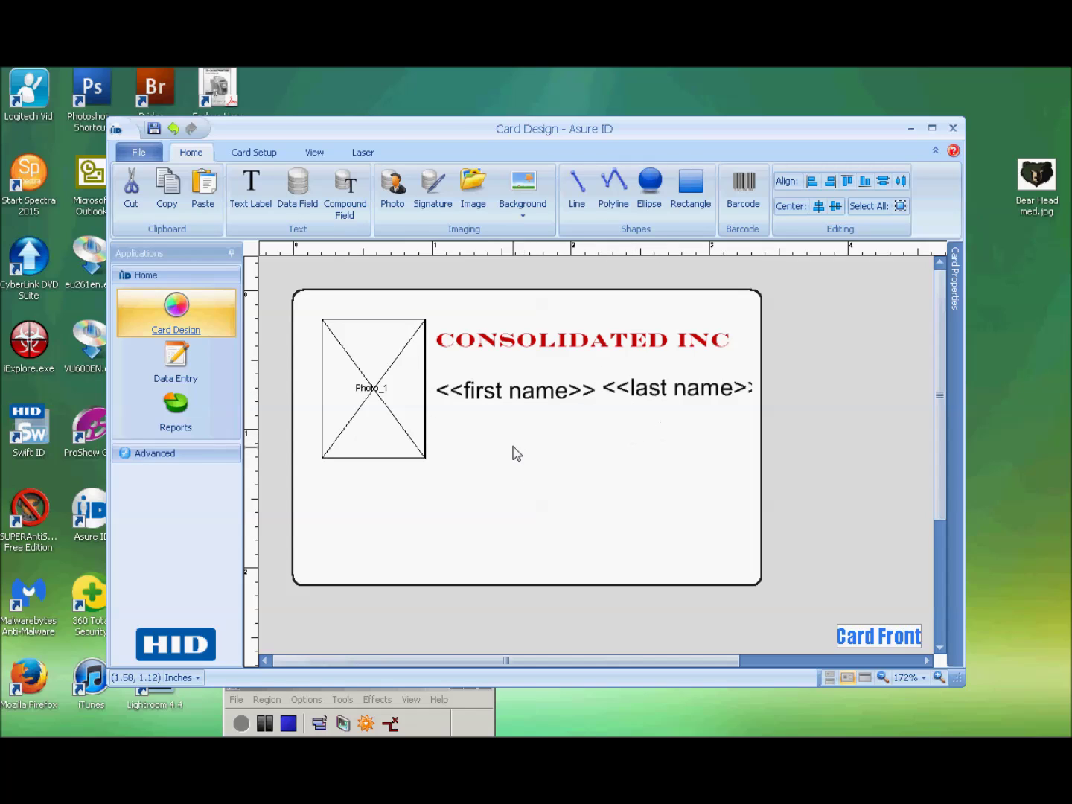
- Draw a data field beneath the name fields and name it 'department'
click(311, 188)
drag(471, 428, 698, 454)
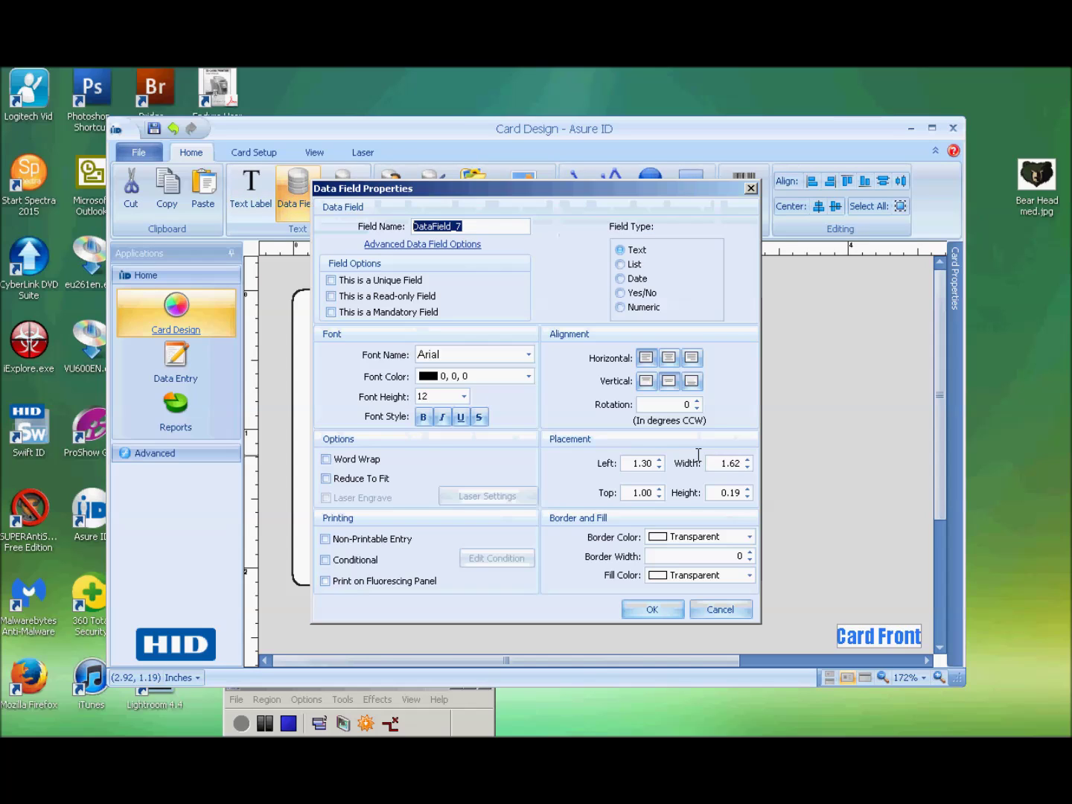
text(department)
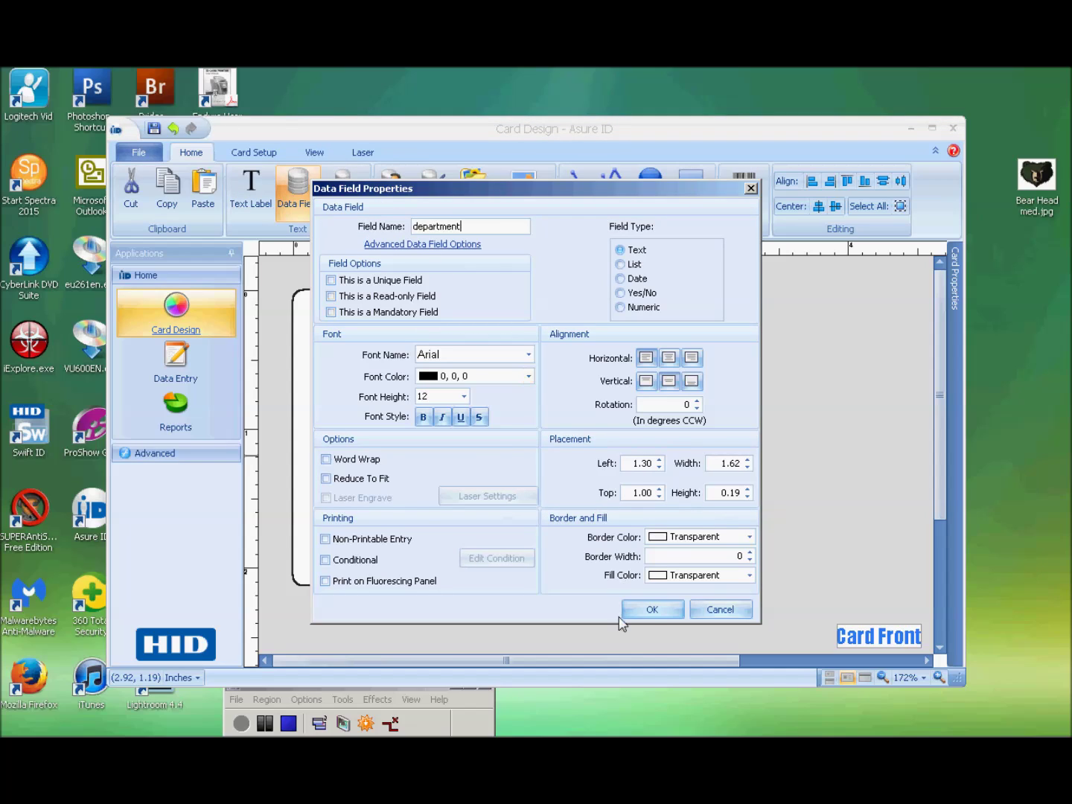
click(652, 610)
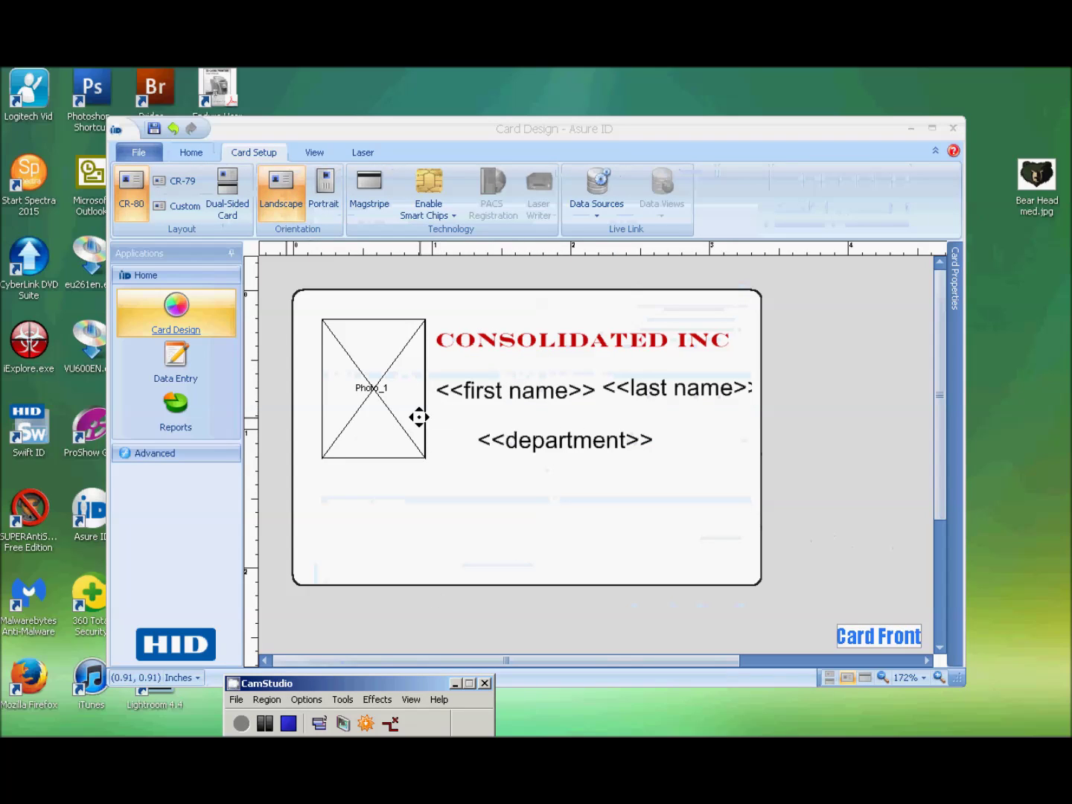
click(392, 409)
click(498, 342)
click(515, 389)
click(649, 390)
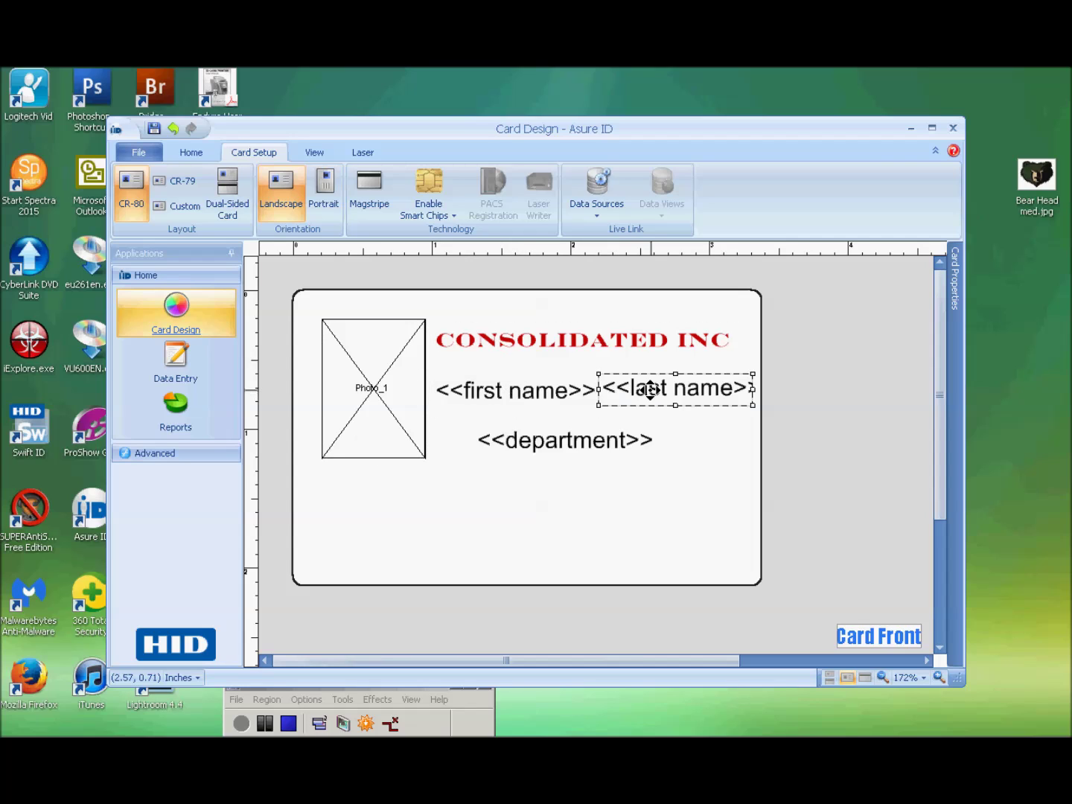
click(604, 439)
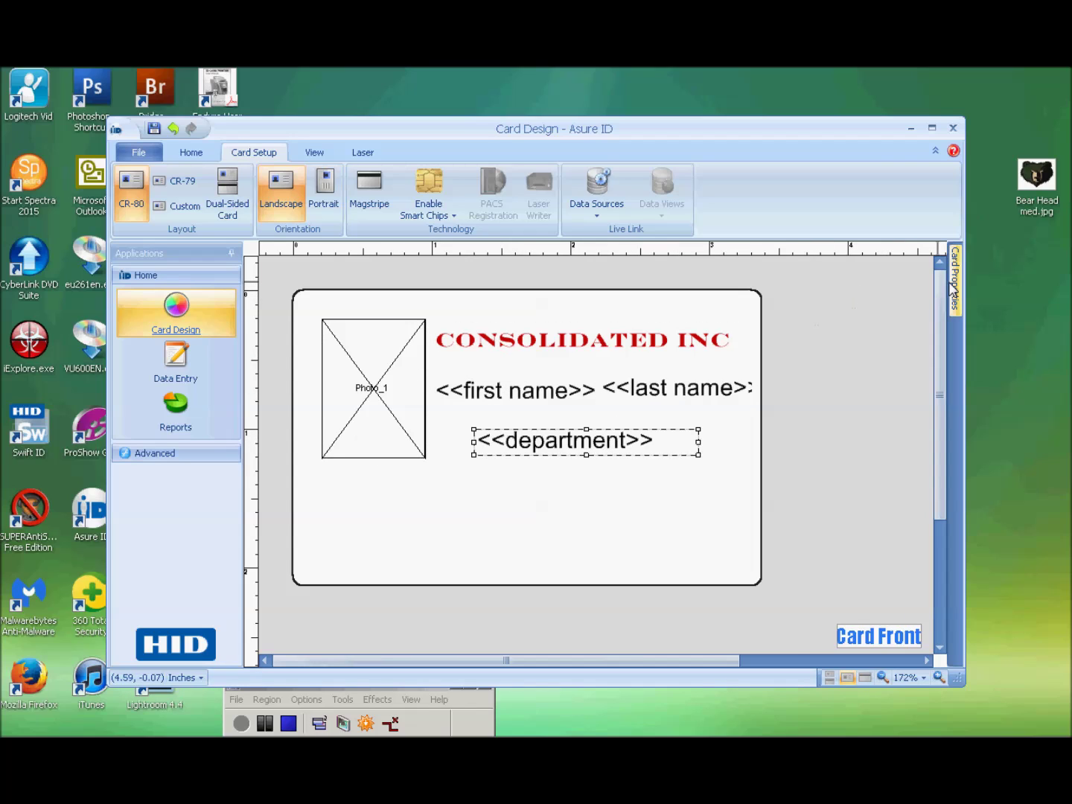
mouse_move(957, 286)
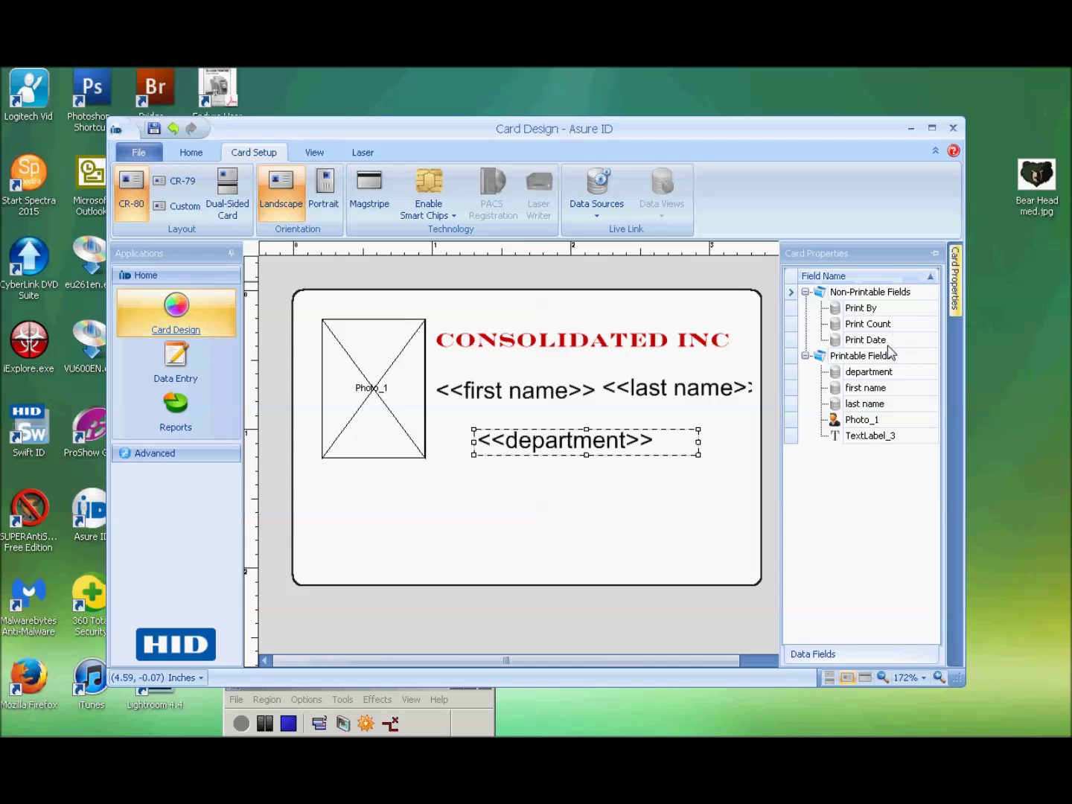
click(886, 374)
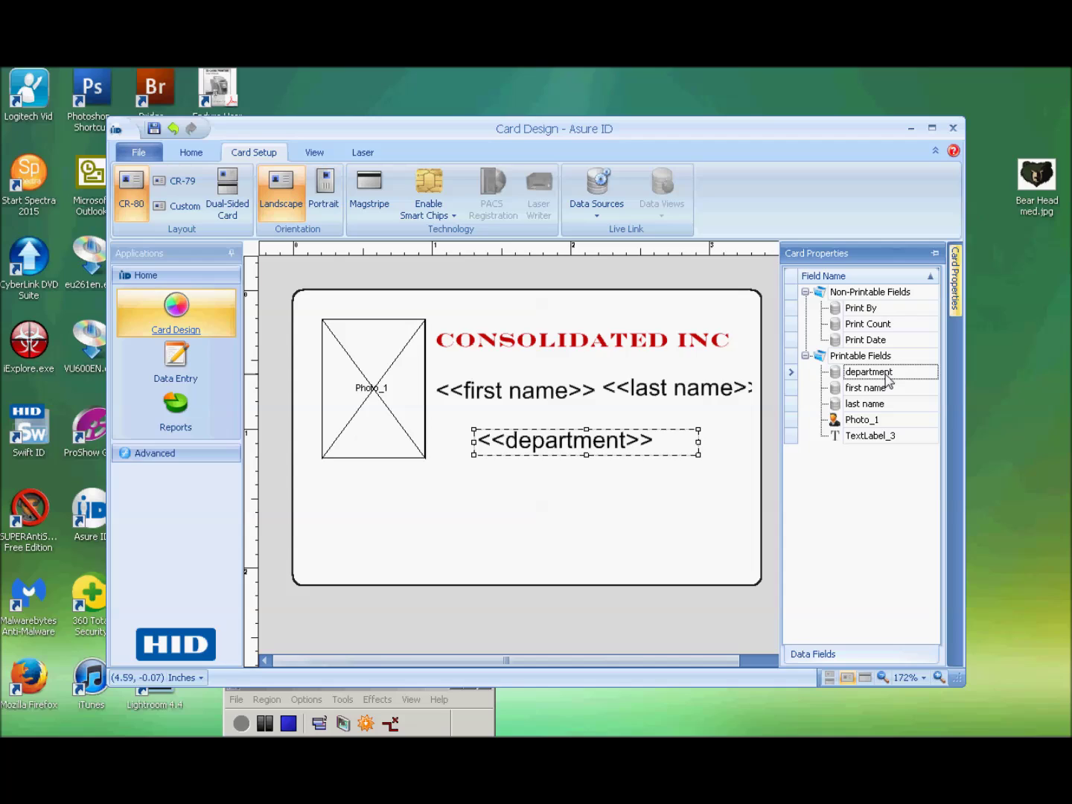
click(881, 388)
click(882, 409)
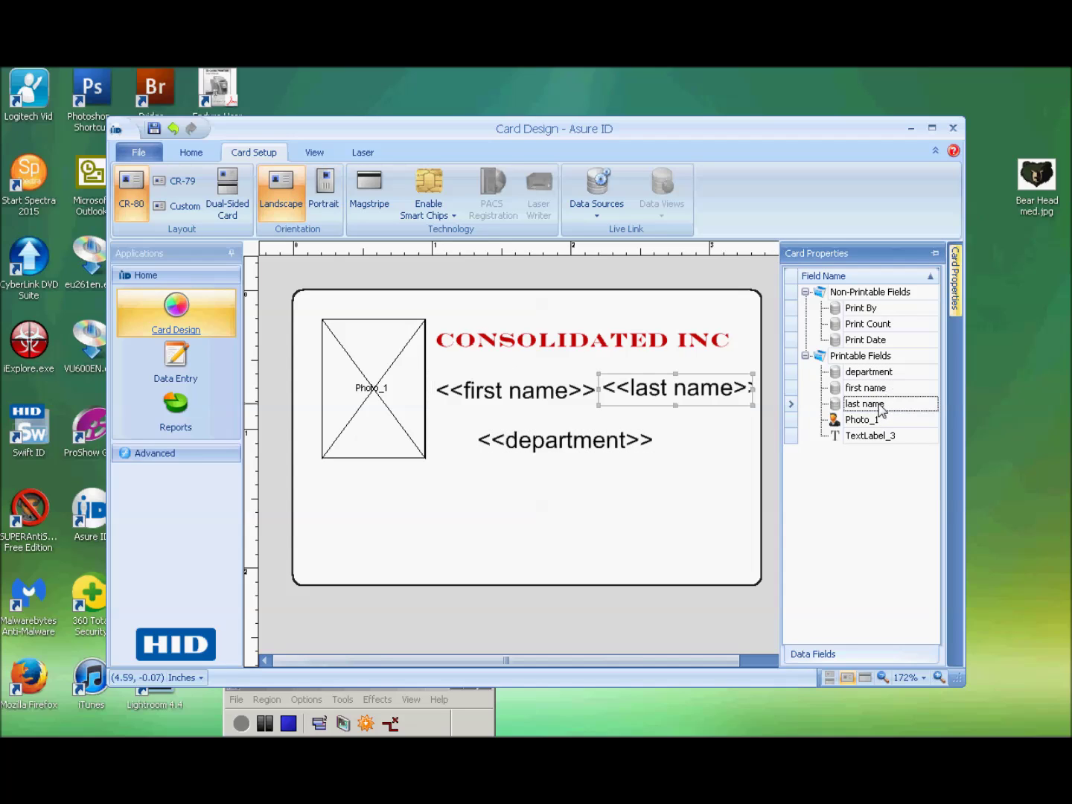
click(868, 420)
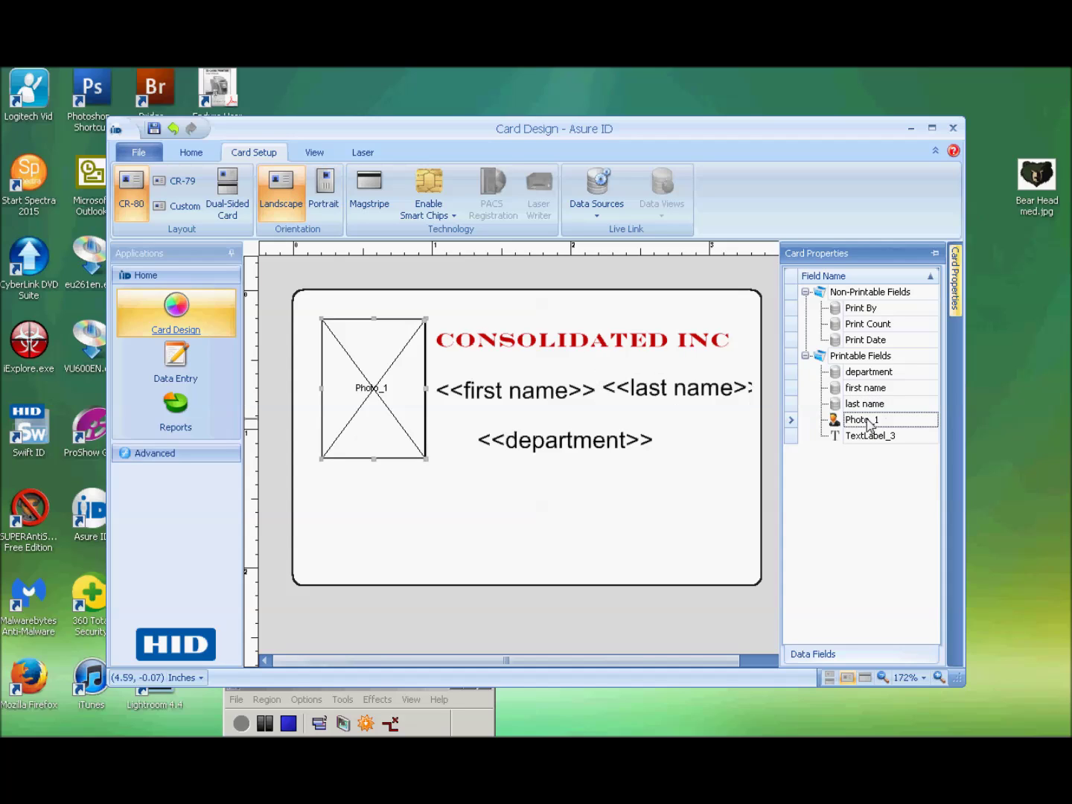
click(869, 440)
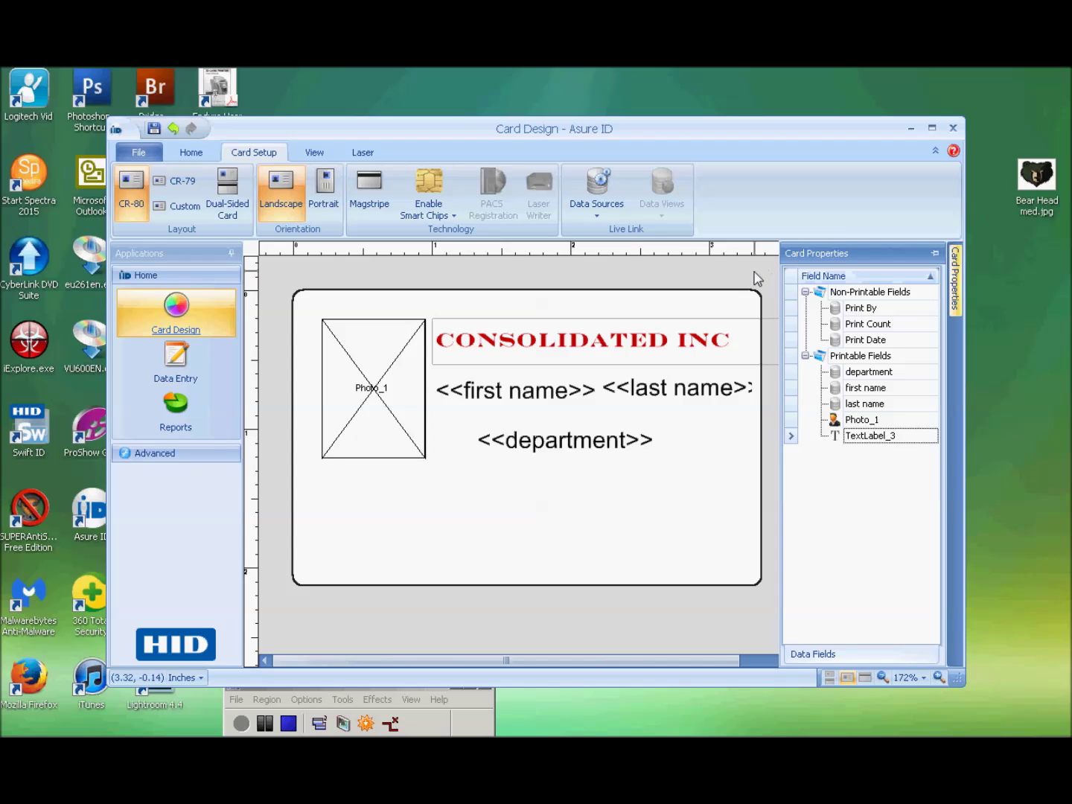
click(239, 724)
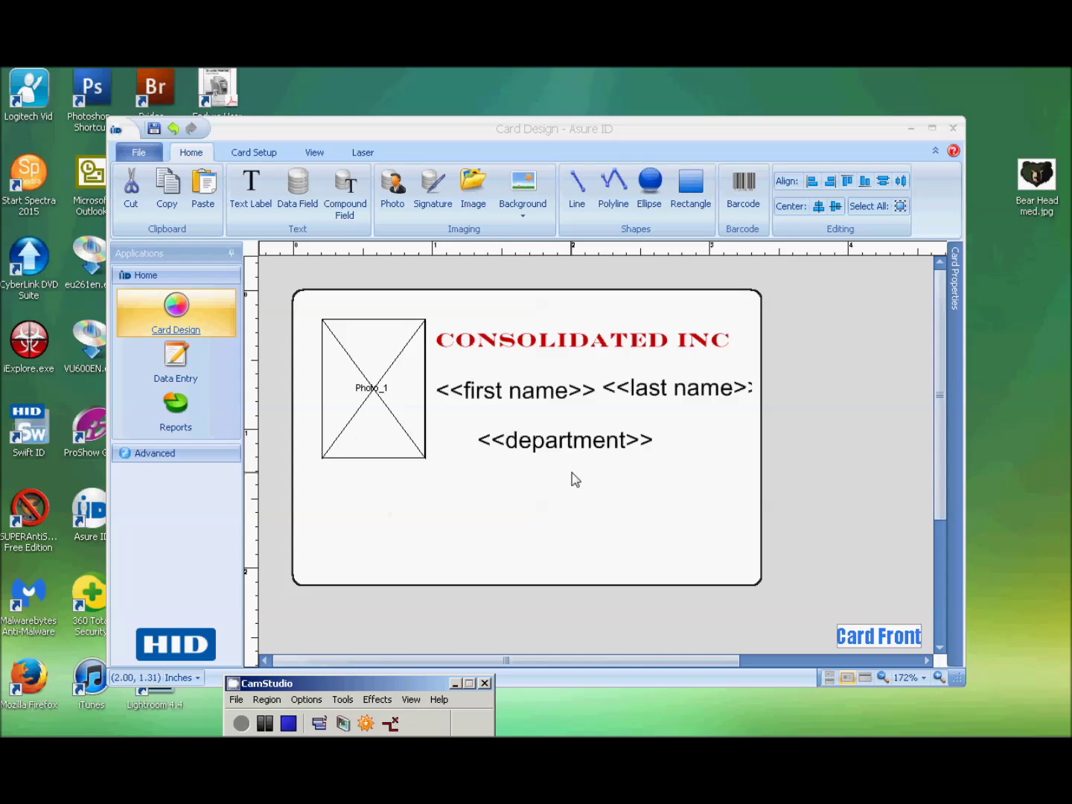
- Draw a data field below «department» and name it 'security'
click(303, 205)
click(303, 205)
drag(474, 457, 678, 480)
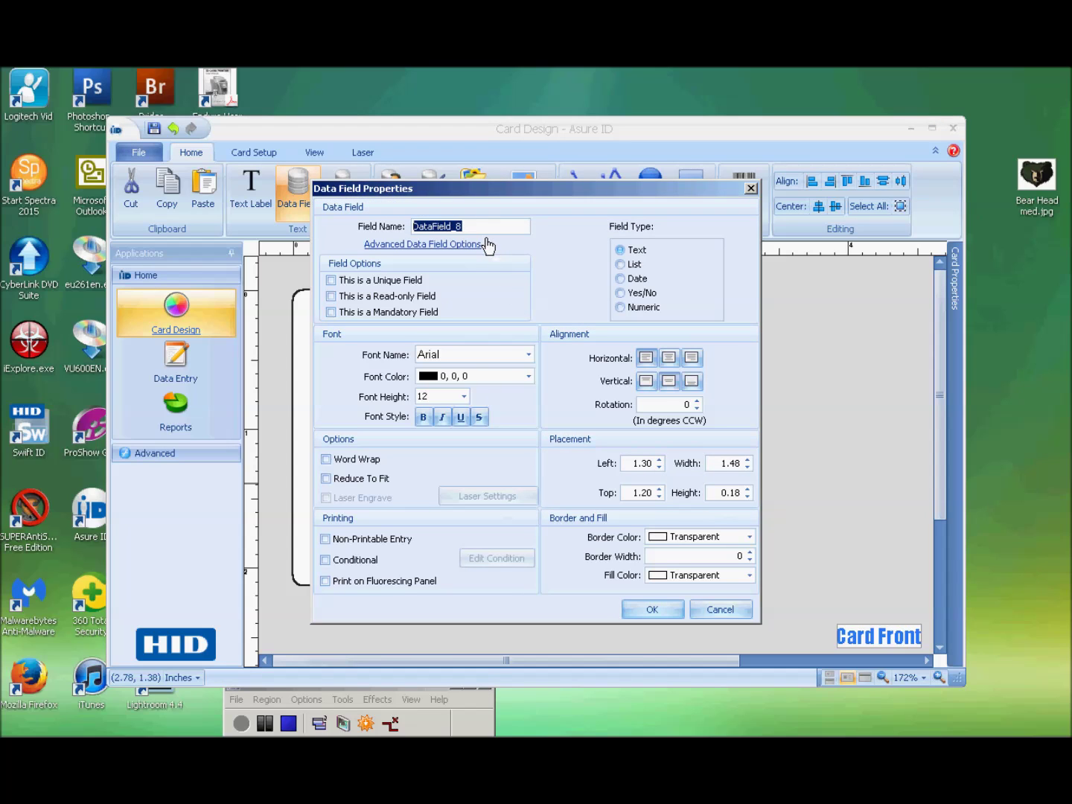
text(security)
click(427, 247)
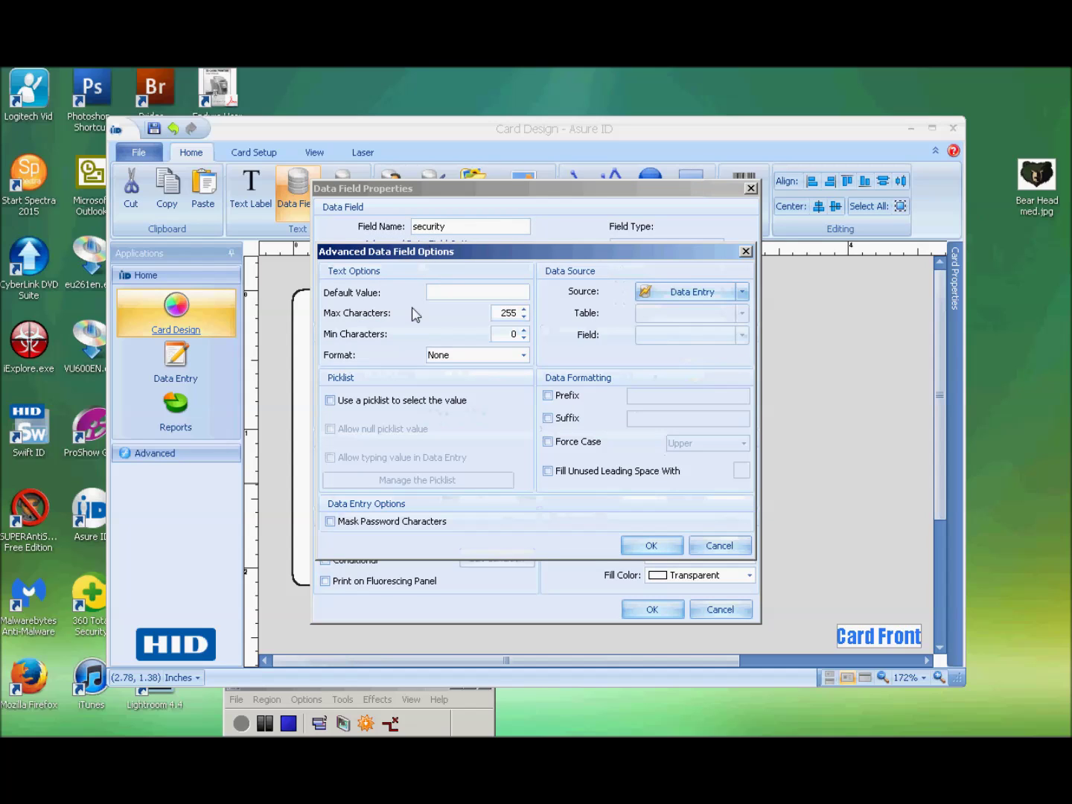
- Turn on a picklist for the security field with entries Top Secret, Middle Secret and Low Secret
click(331, 402)
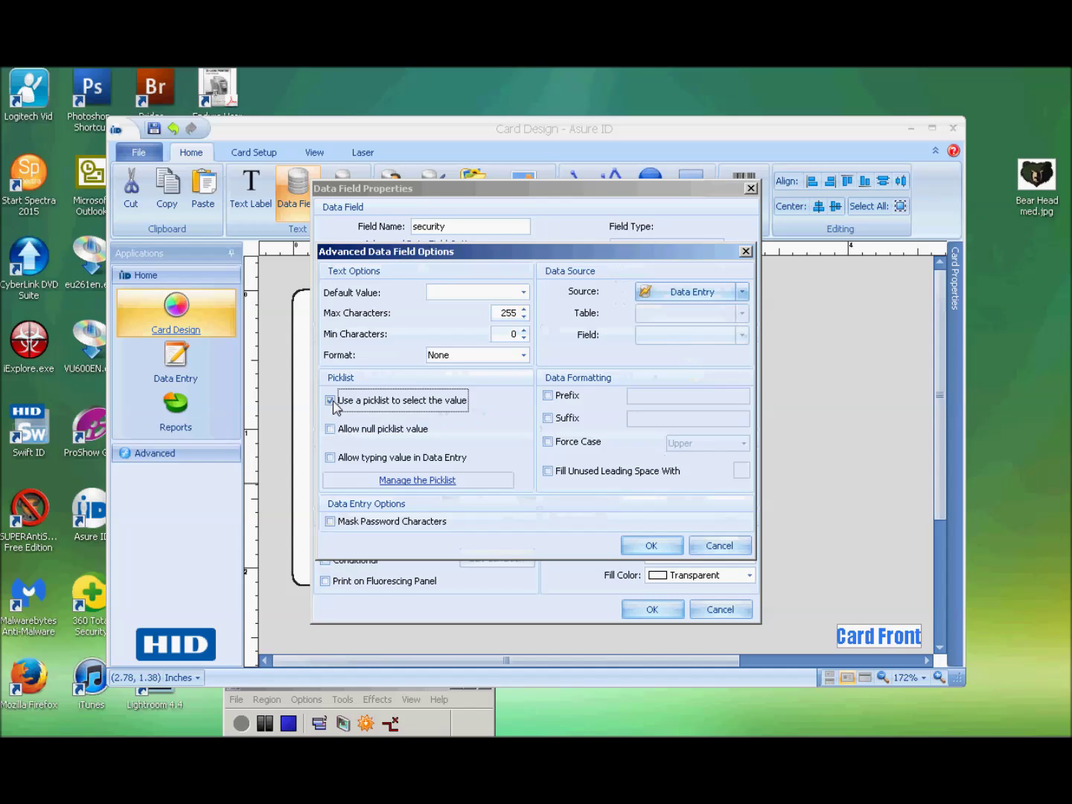
click(437, 482)
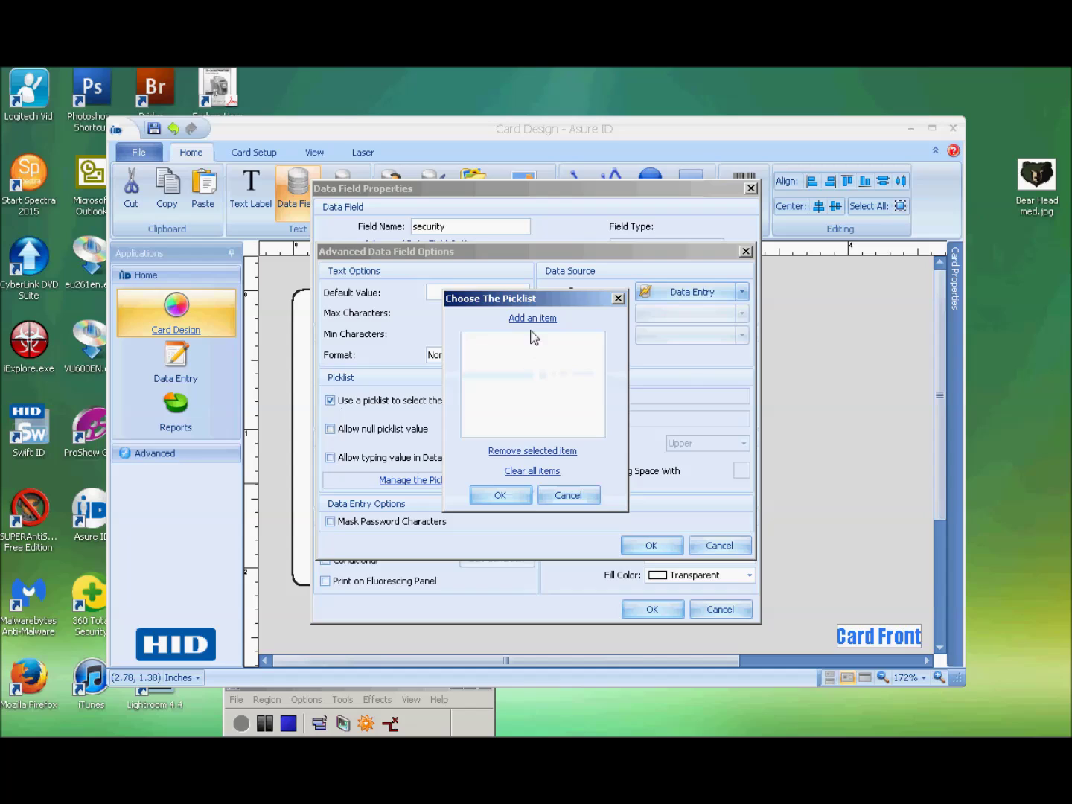
click(533, 319)
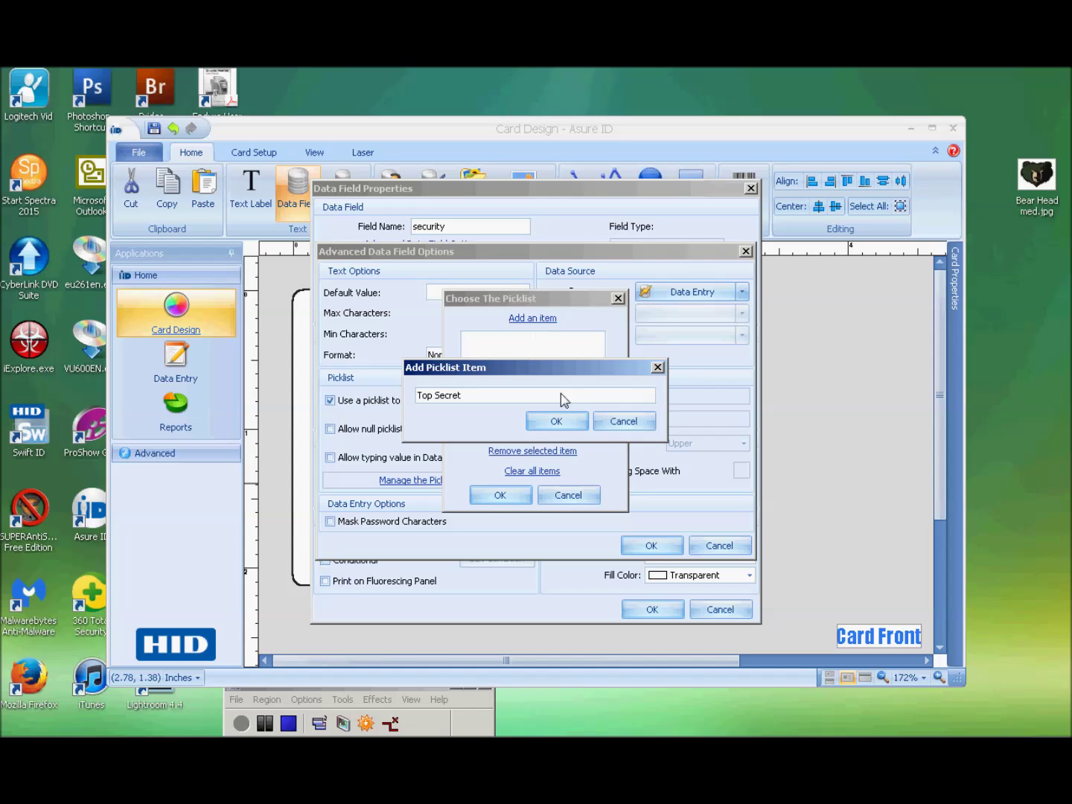
click(562, 421)
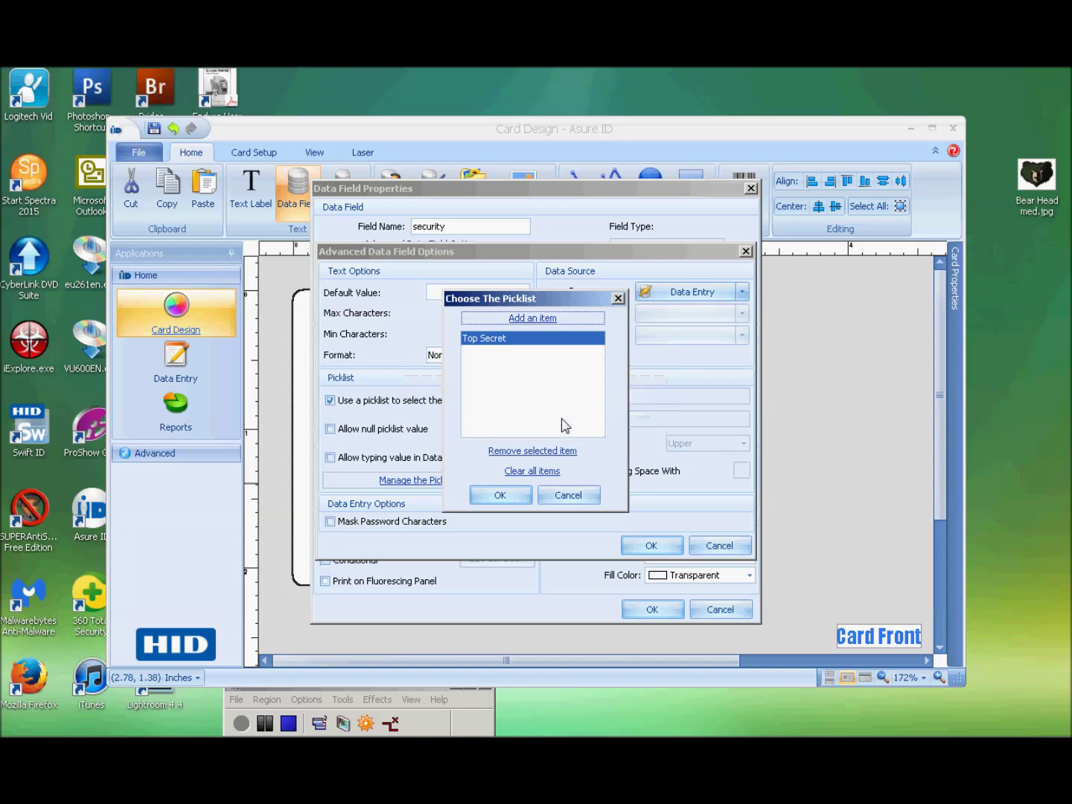
click(531, 319)
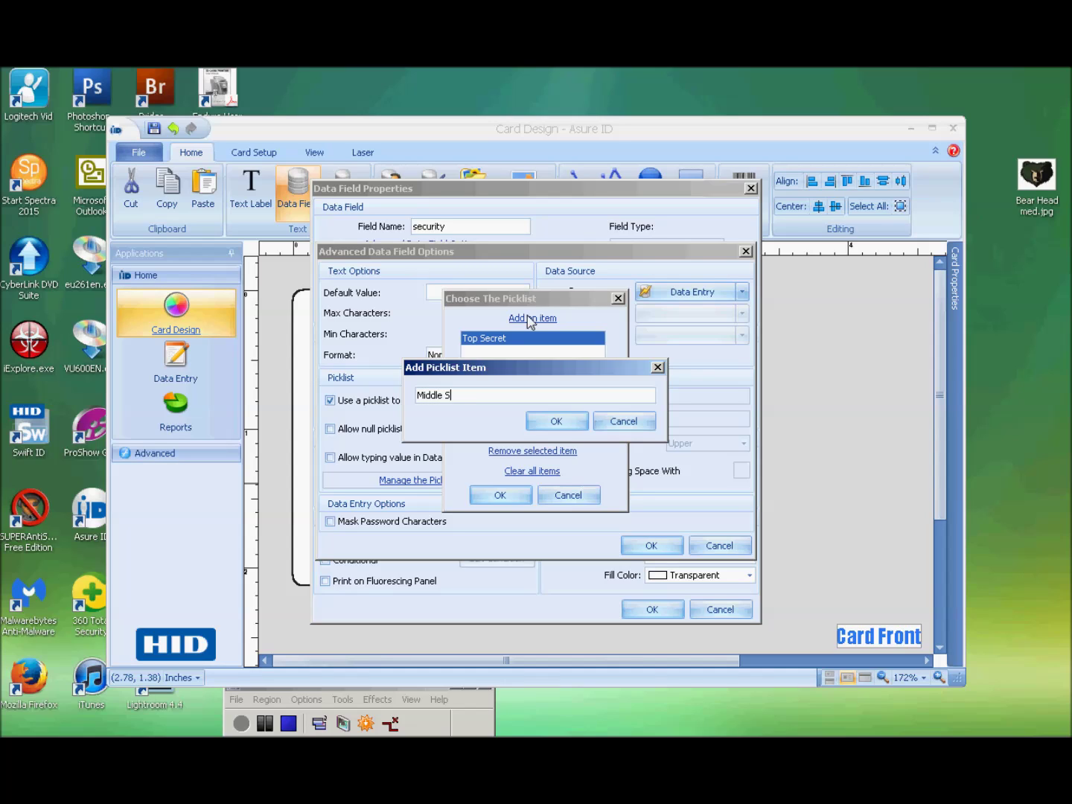
click(551, 422)
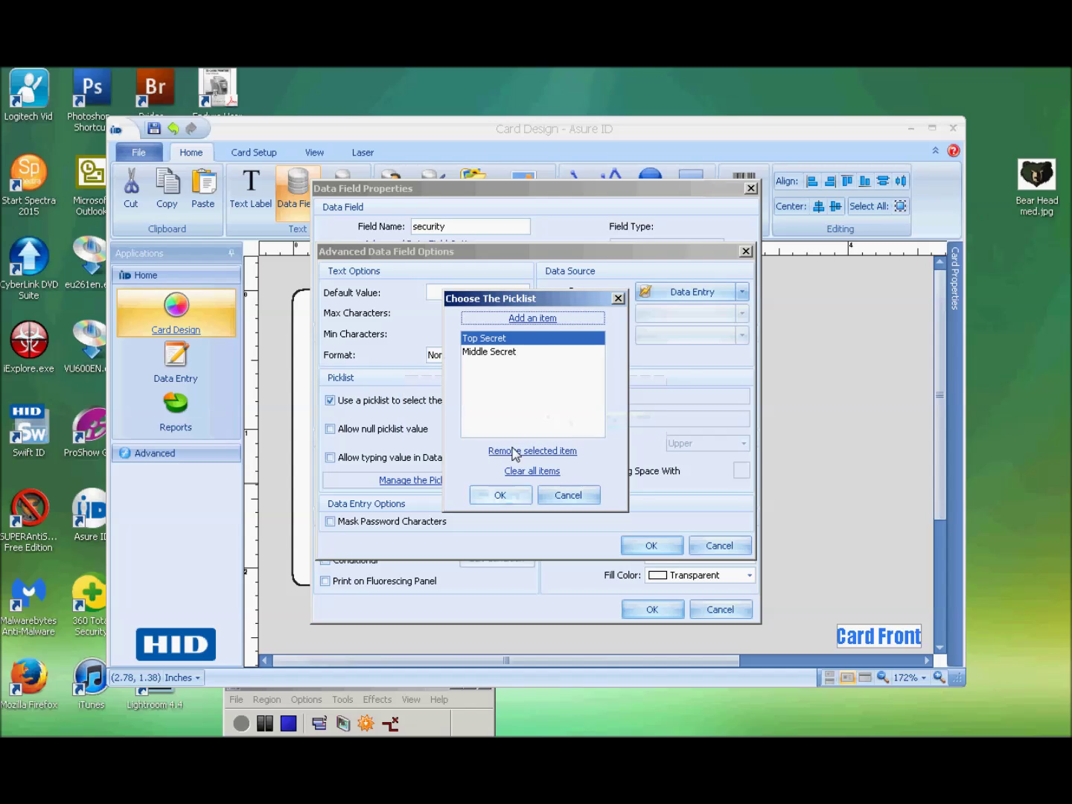
click(538, 320)
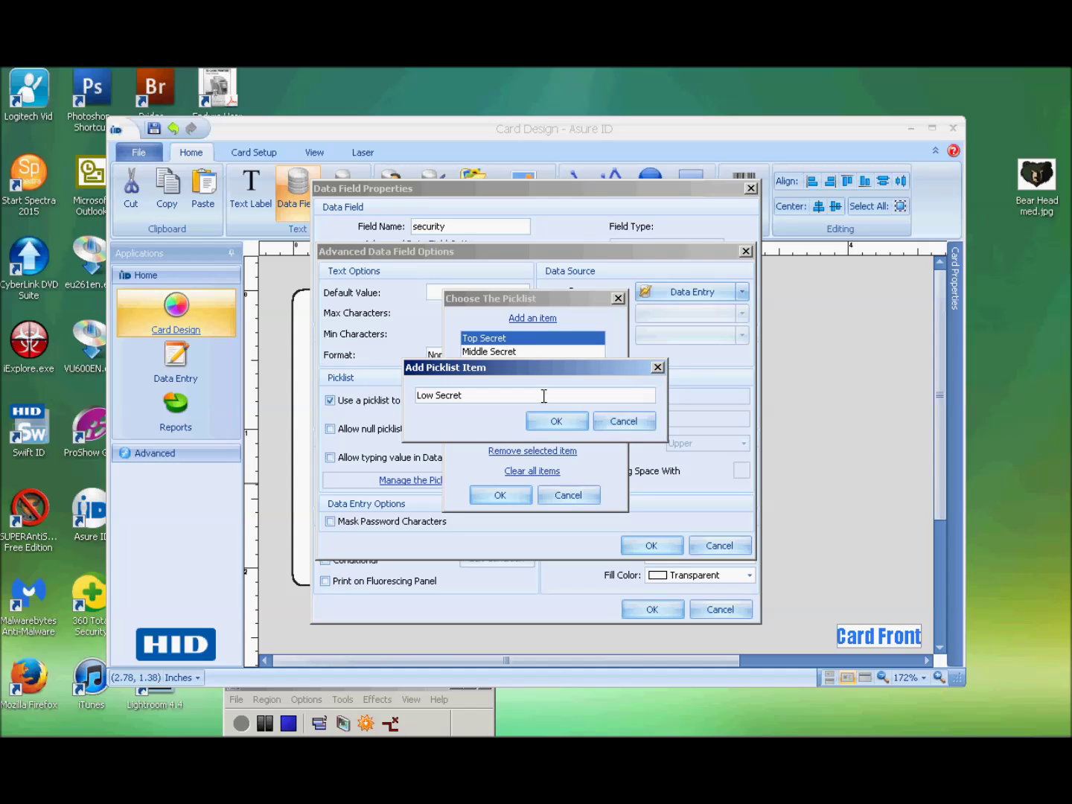
click(557, 422)
click(504, 496)
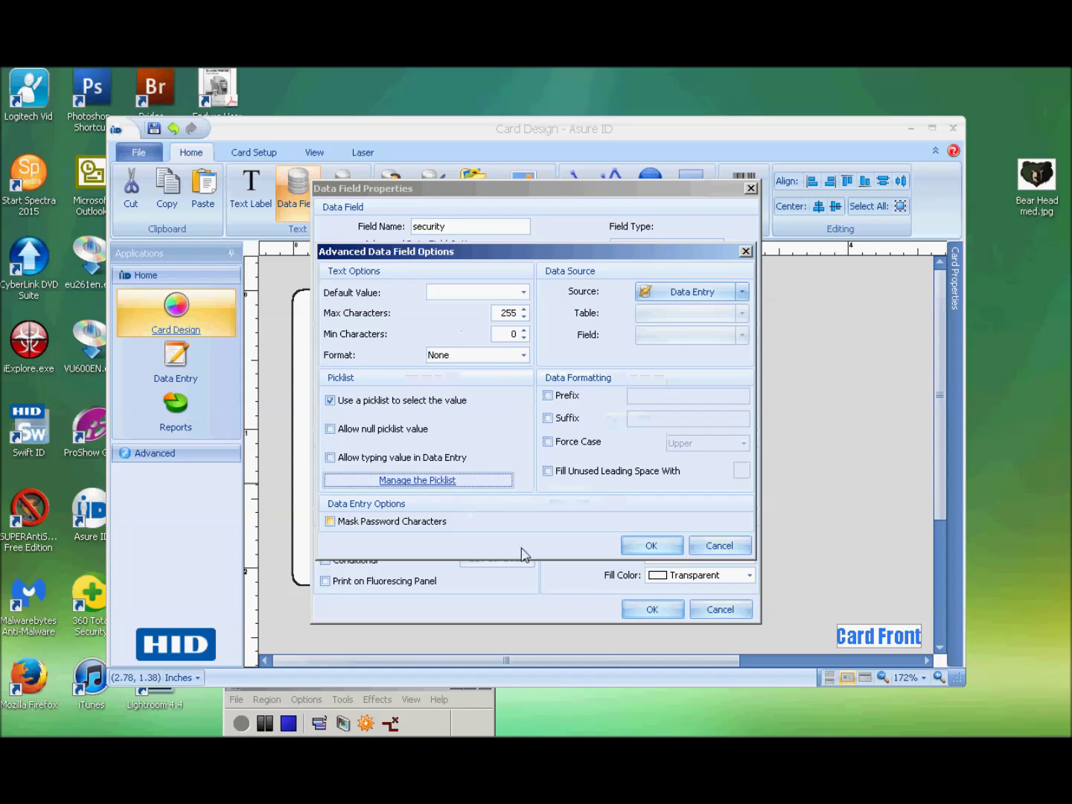
click(649, 546)
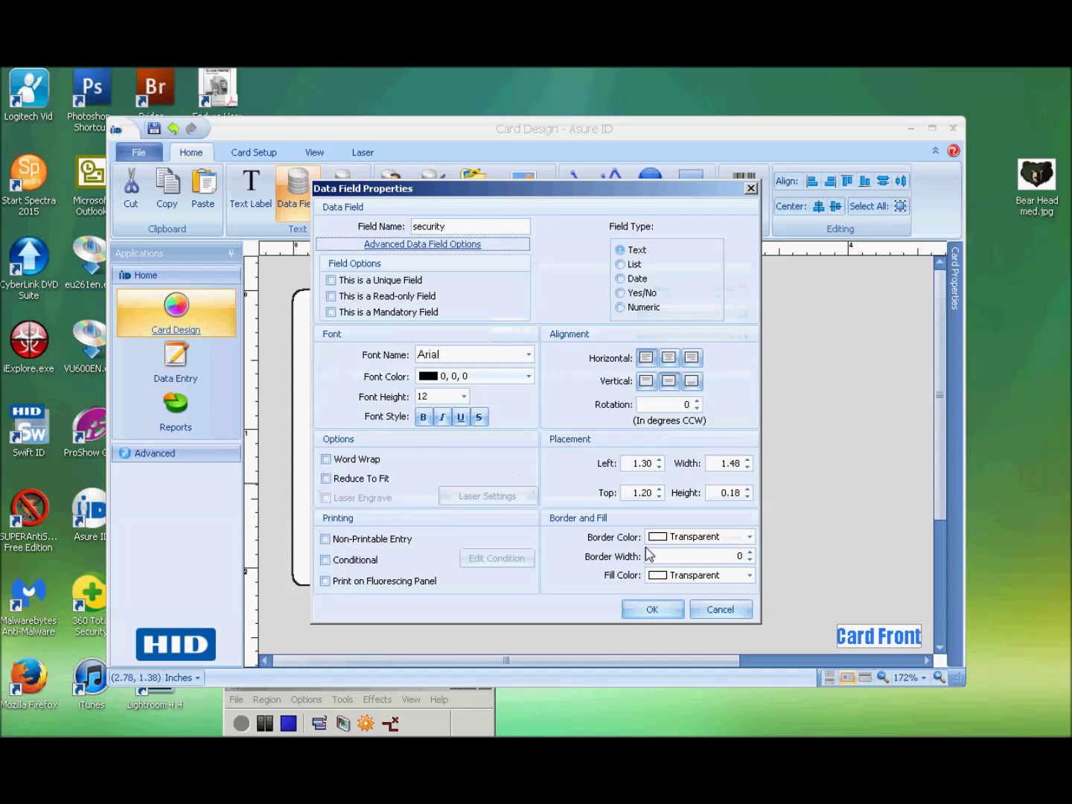
- Confirm the security field, narrow its box, and centre its text horizontally and vertically
click(647, 610)
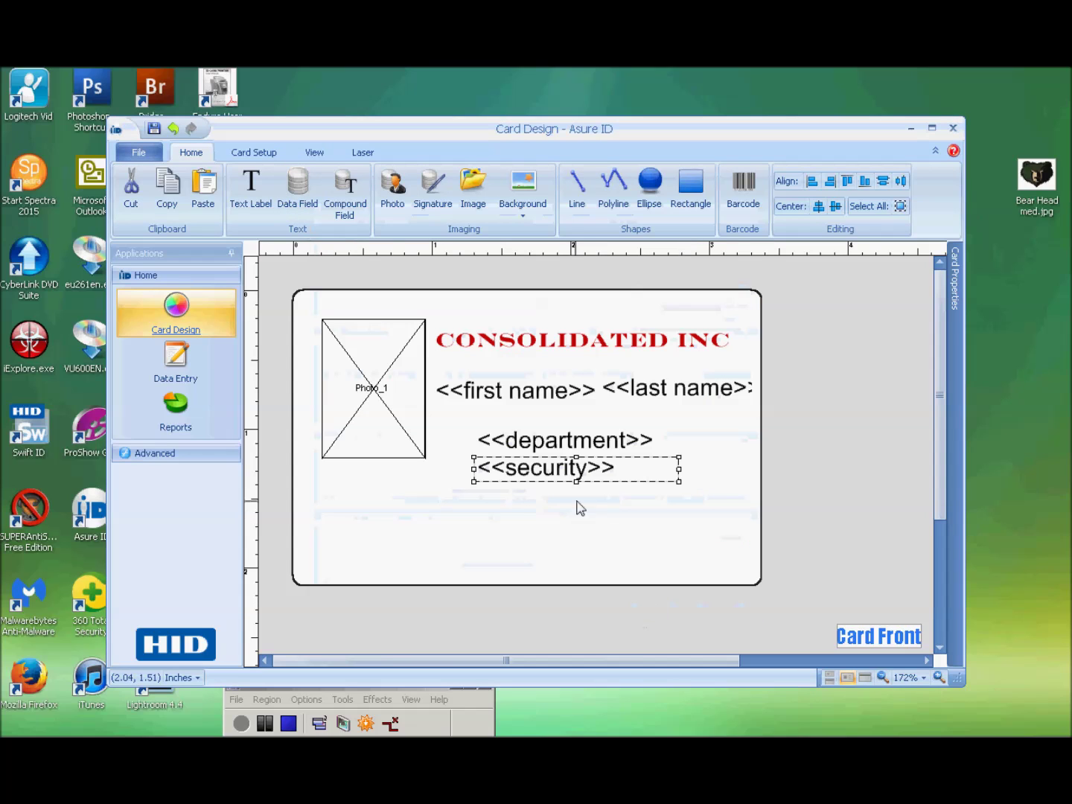
drag(678, 470, 595, 467)
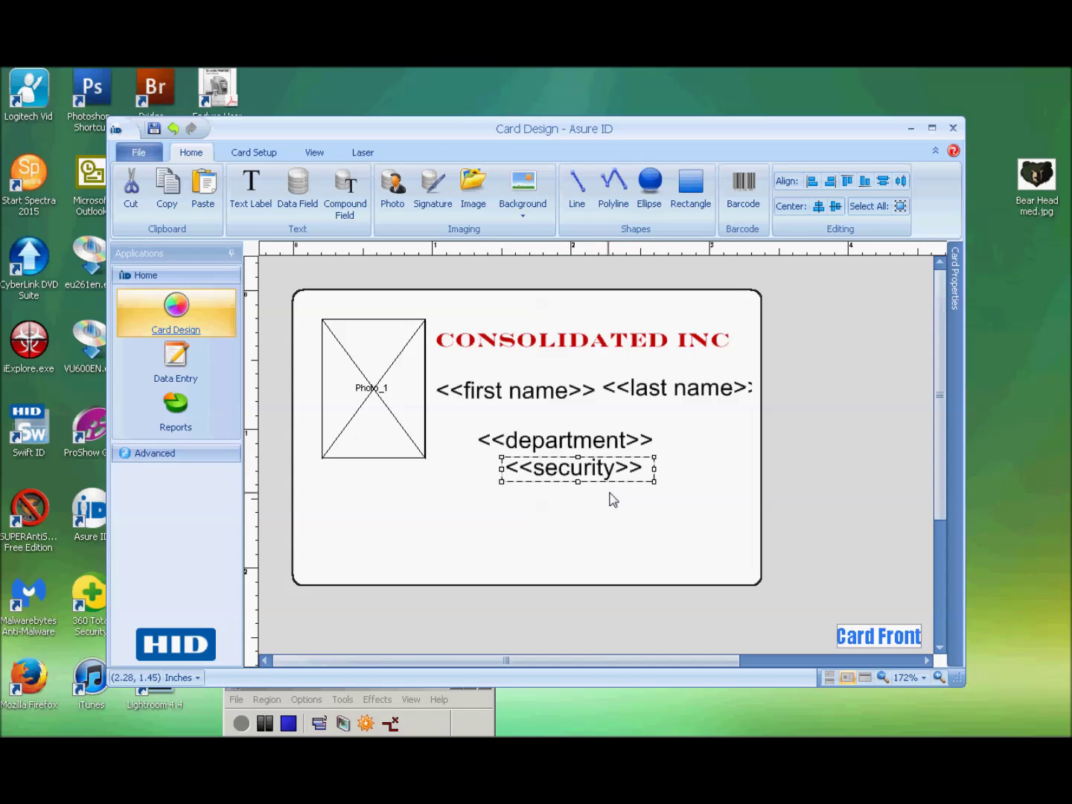
double_click(583, 468)
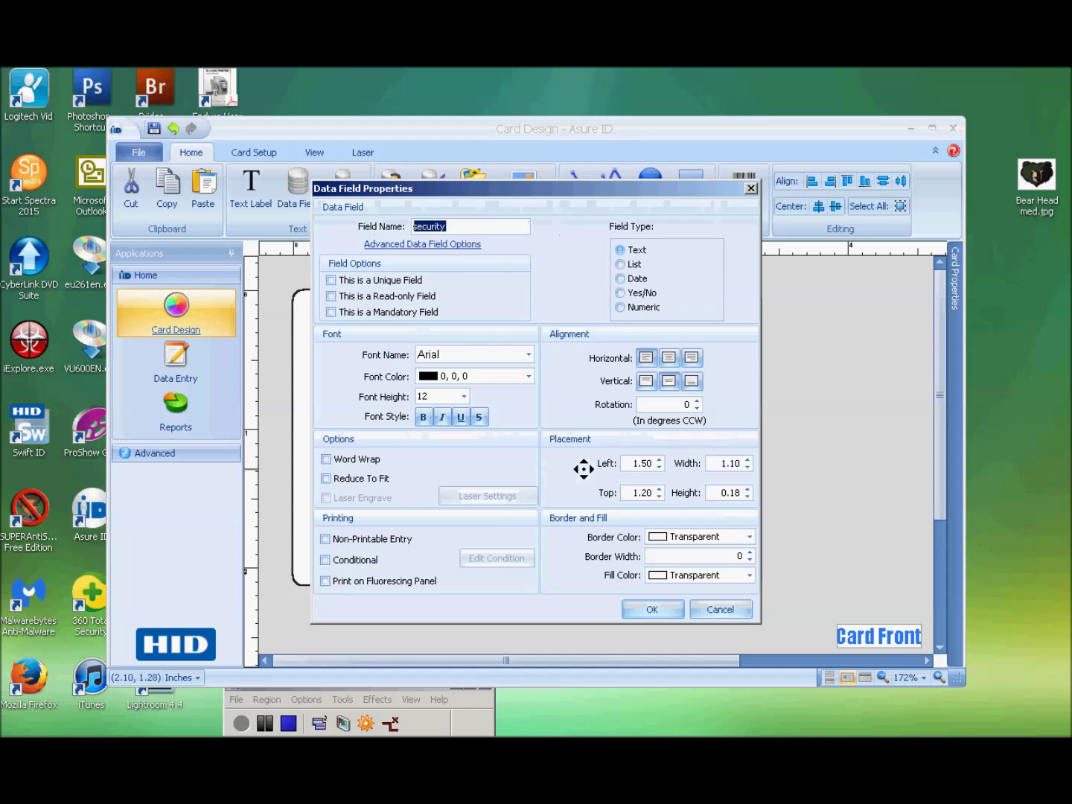
click(670, 358)
click(668, 382)
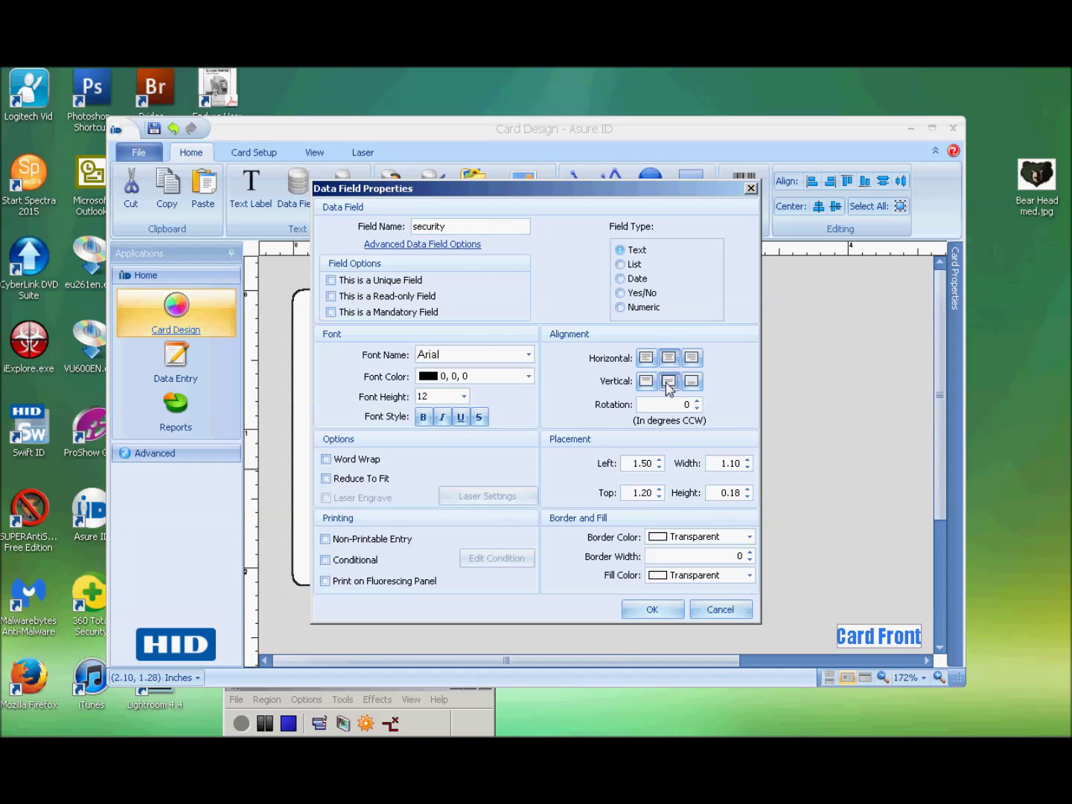
click(646, 610)
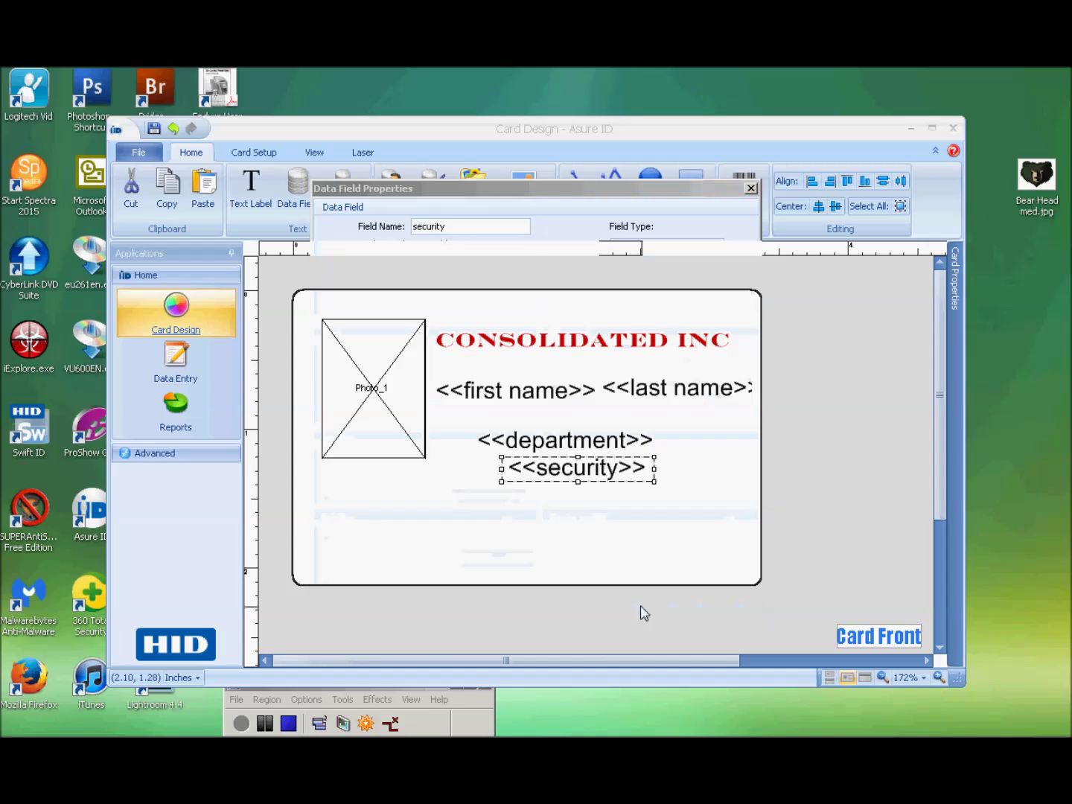
- Centre the department text horizontally and the first name text horizontally and vertically
click(562, 438)
double_click(562, 438)
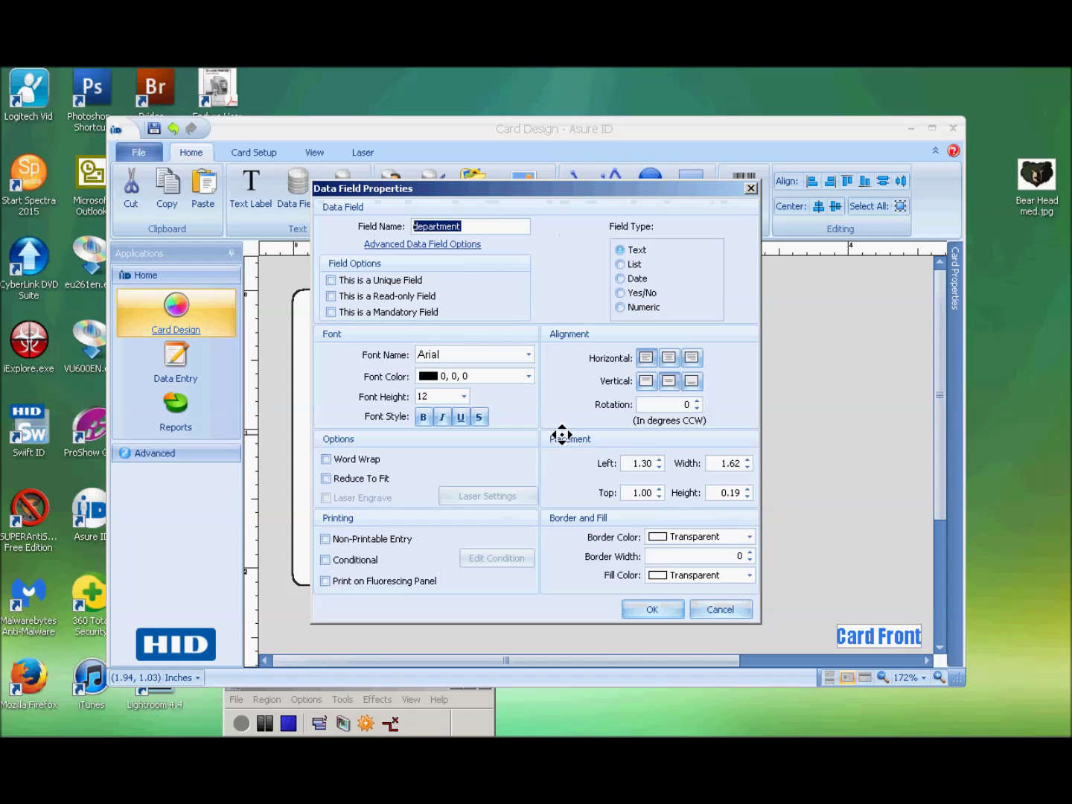
click(670, 359)
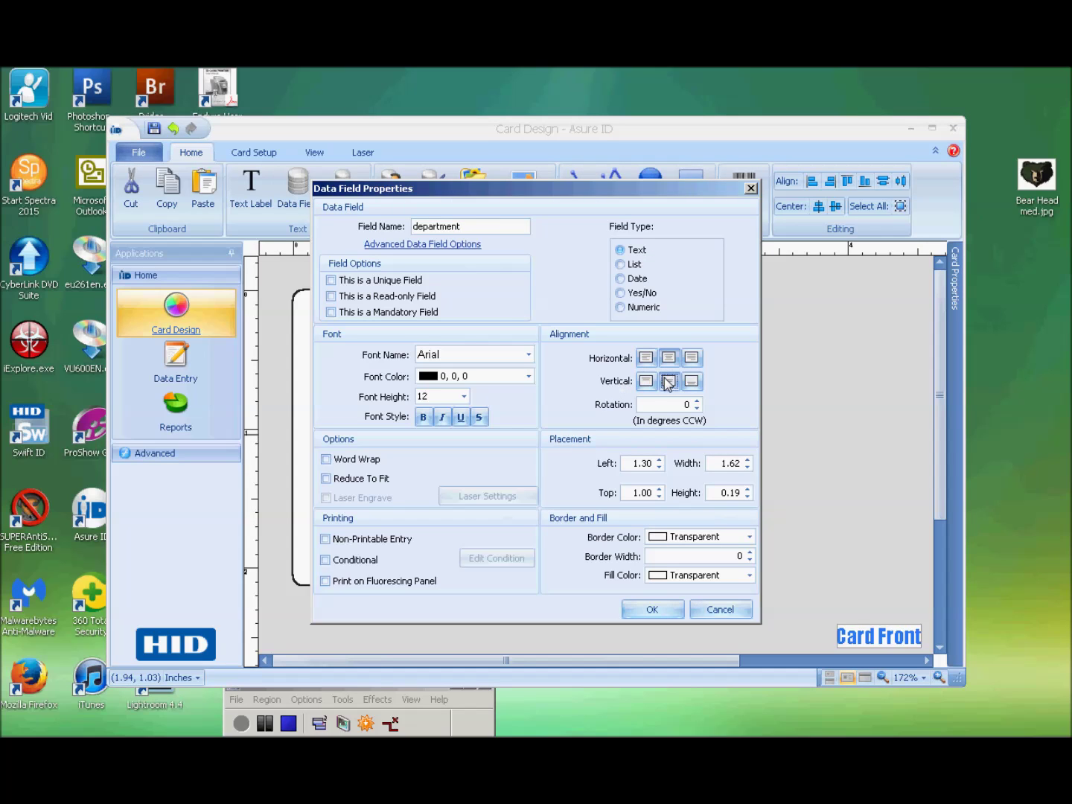
click(652, 609)
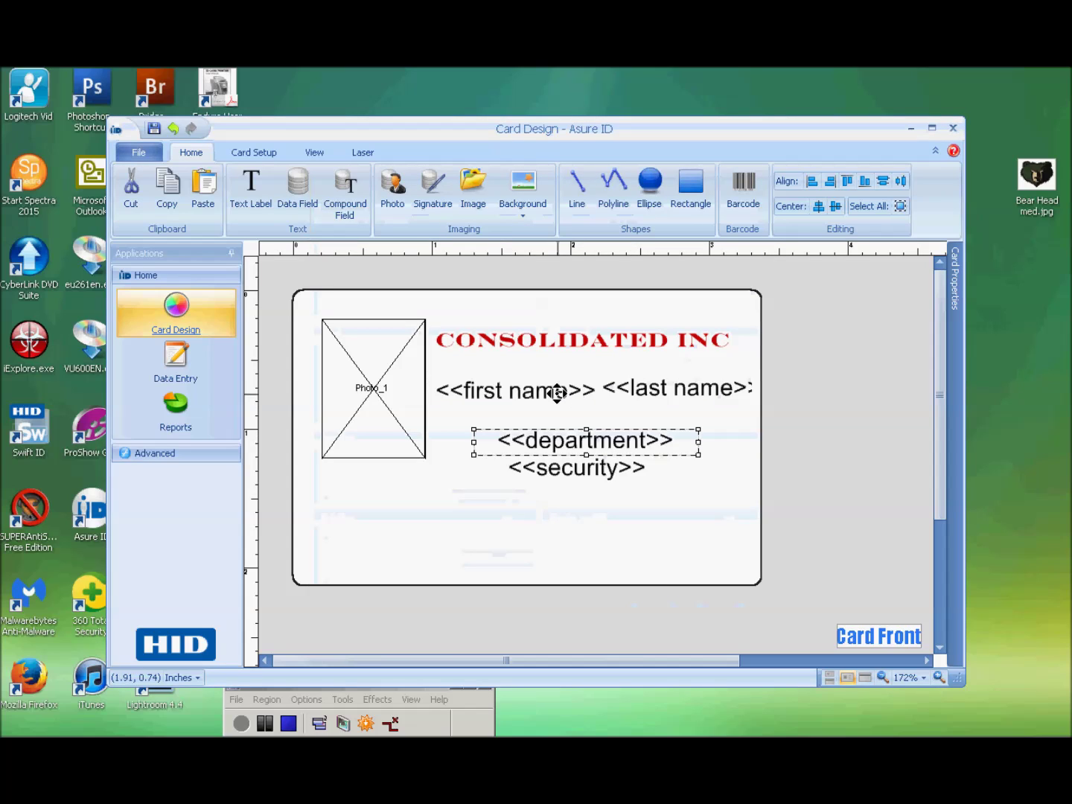
double_click(554, 391)
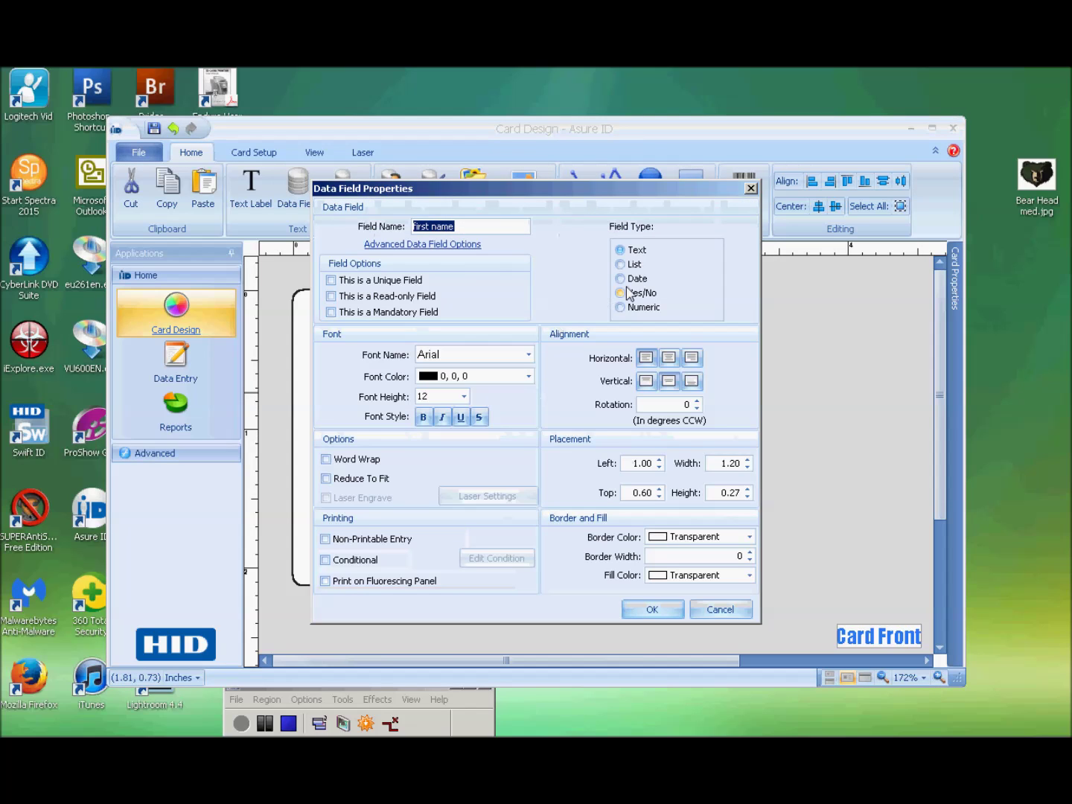
click(670, 359)
click(668, 381)
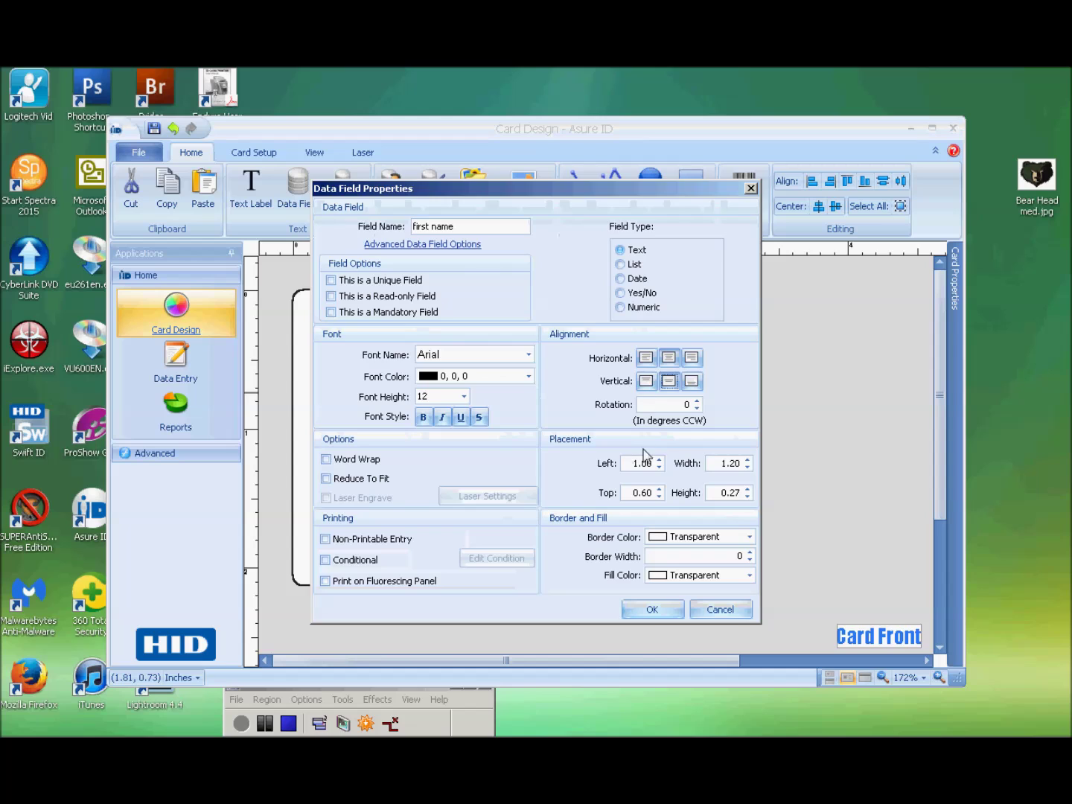
click(651, 609)
- Centre the last name field's text horizontally and vertically
click(658, 389)
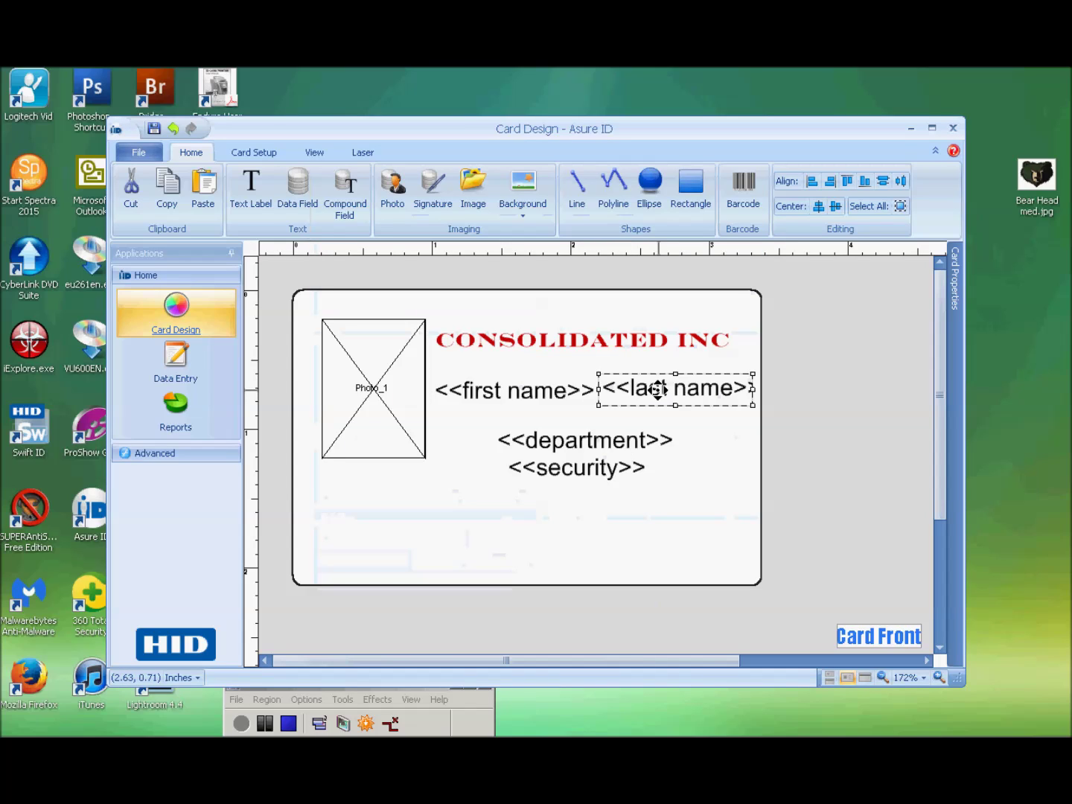
double_click(659, 389)
click(670, 359)
click(668, 382)
click(670, 609)
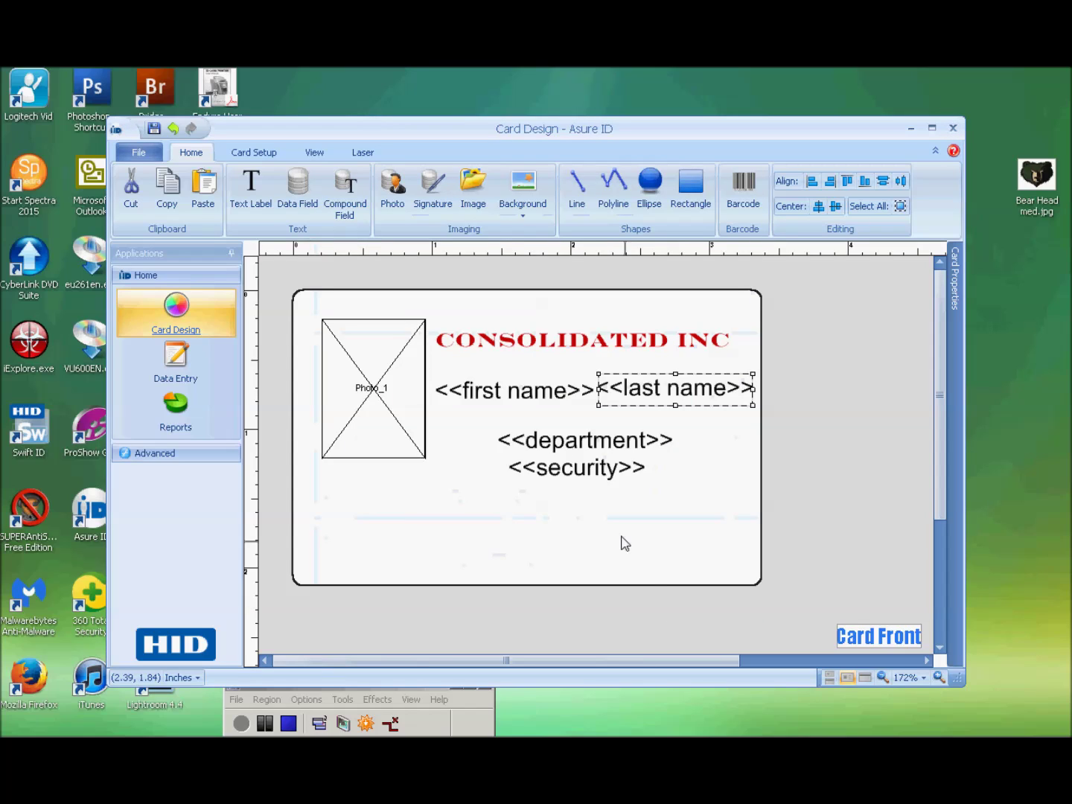
click(555, 344)
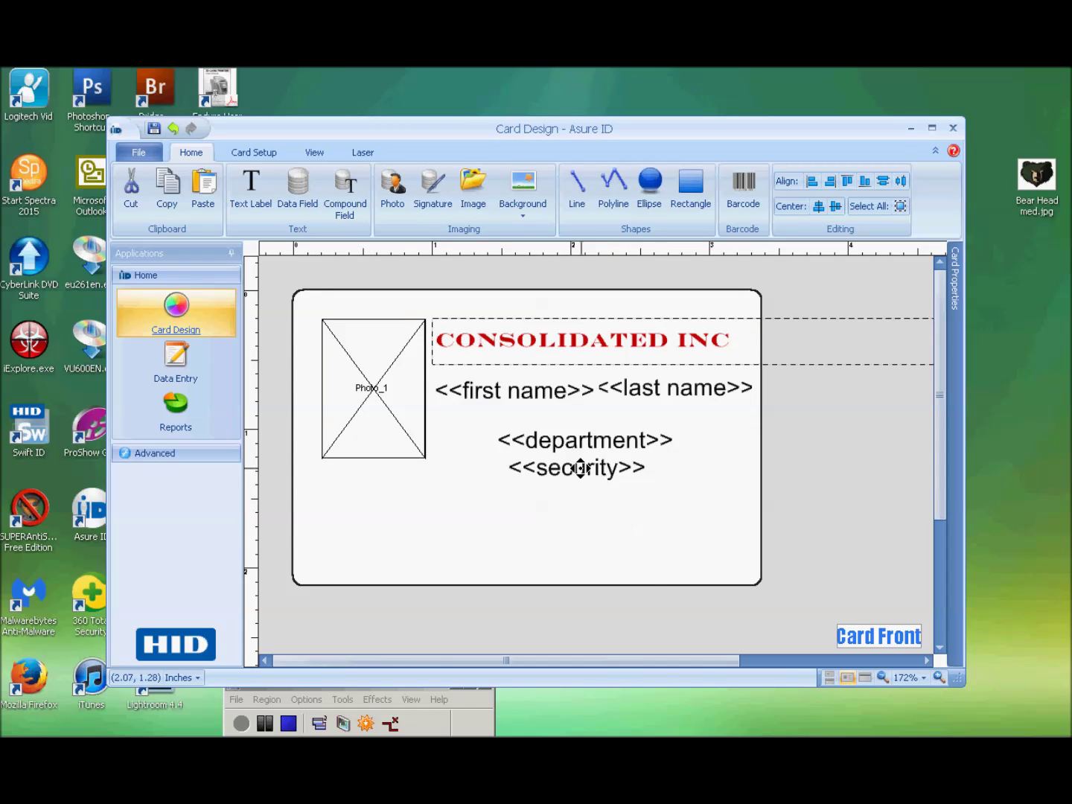
- Nudge the security field slightly right and save the card design as template 'consolidated'
drag(576, 468, 587, 468)
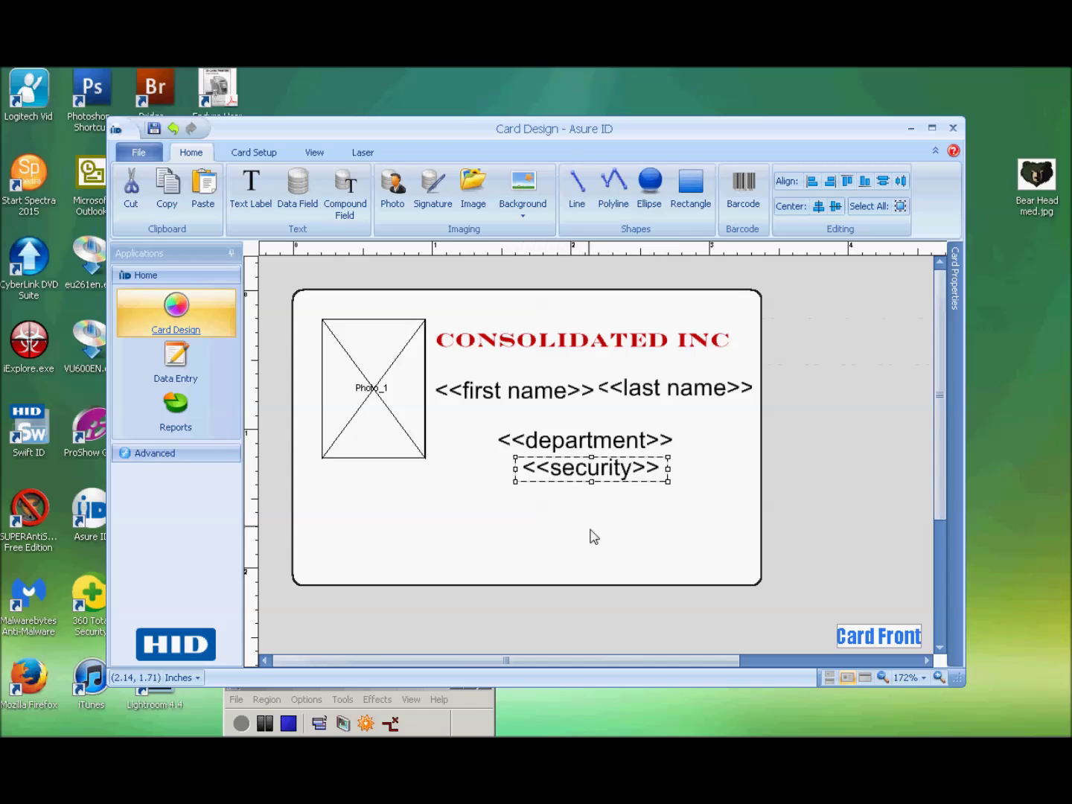
click(138, 152)
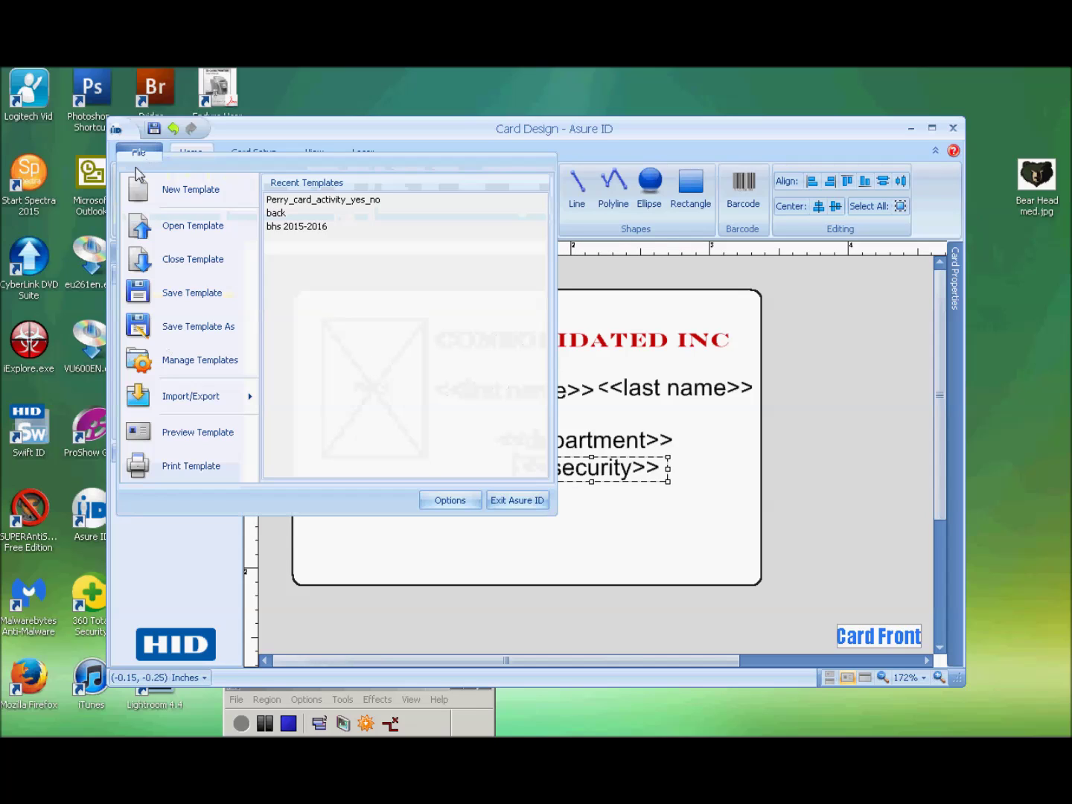
click(153, 293)
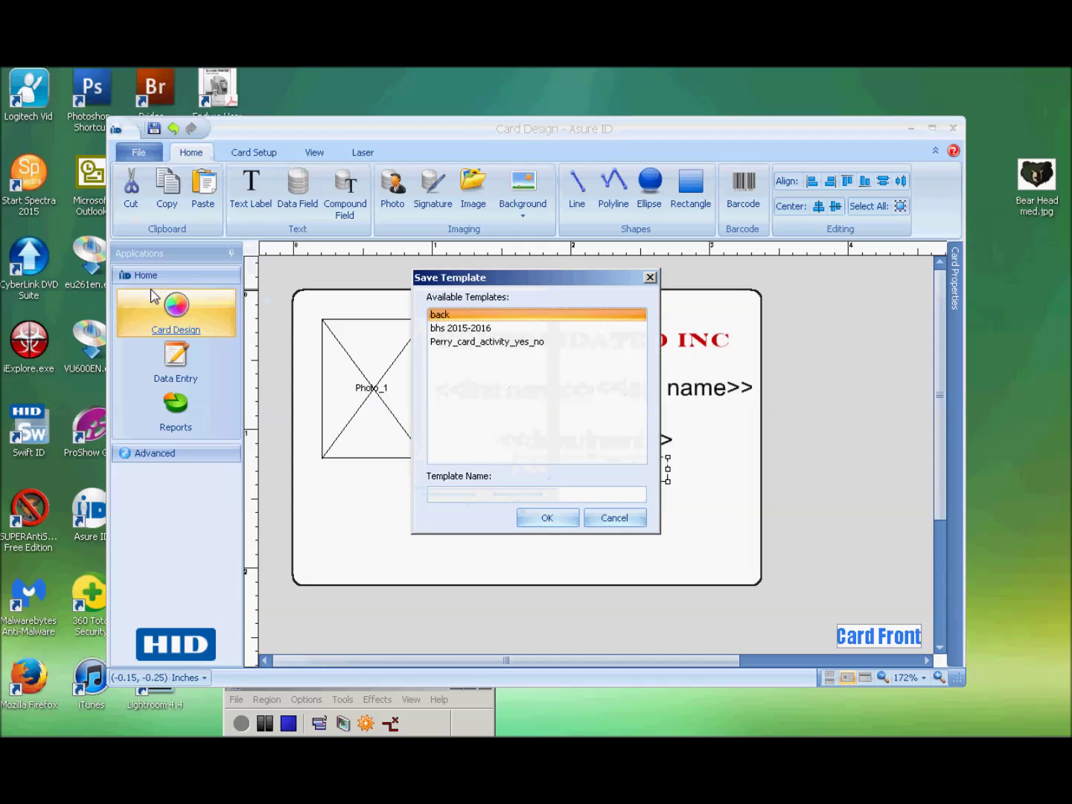
click(481, 494)
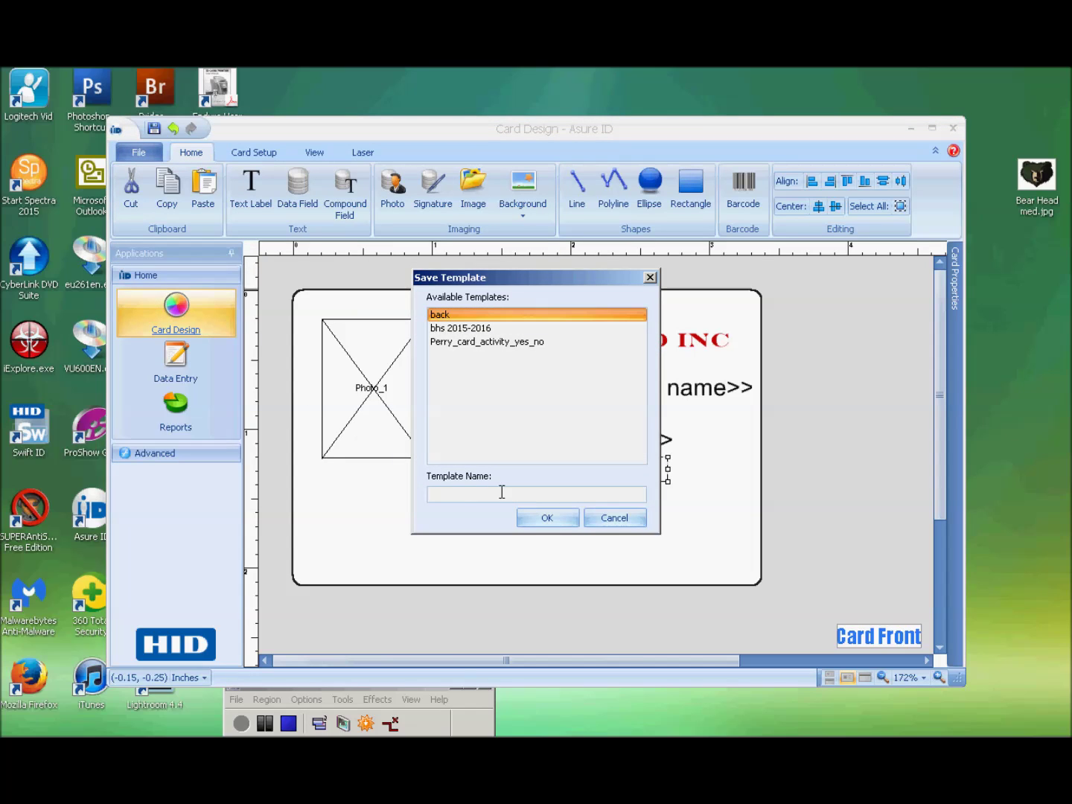
text(consolidated)
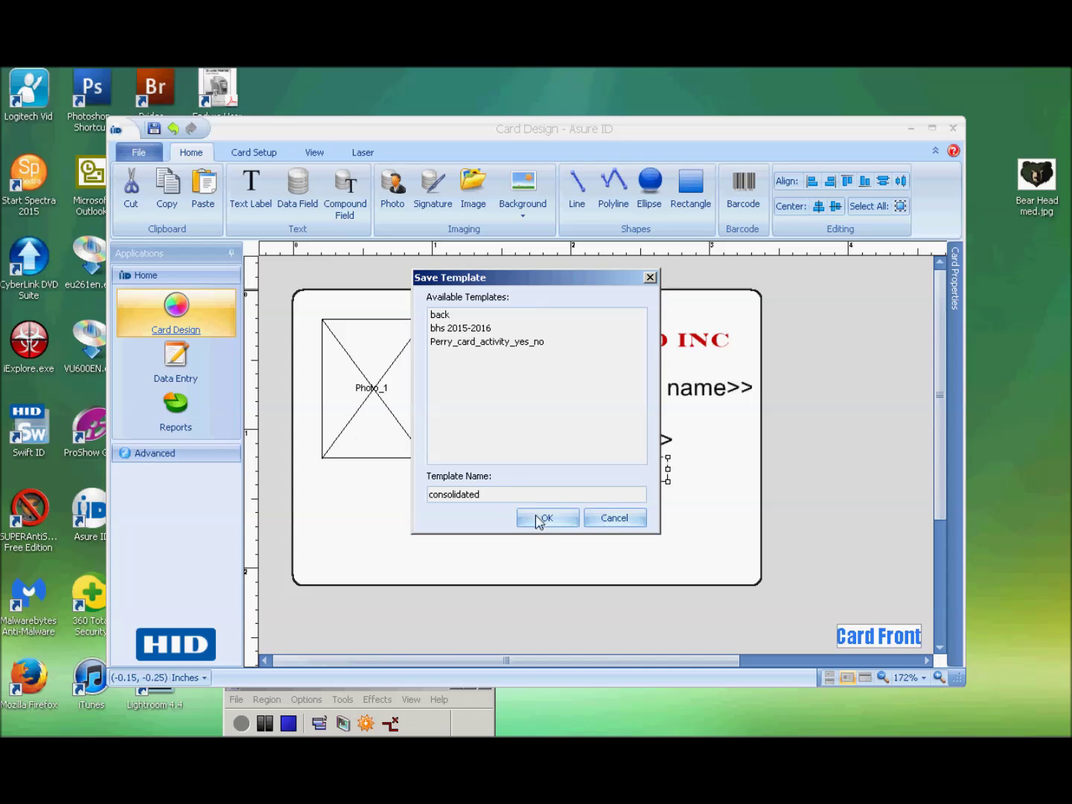
click(539, 520)
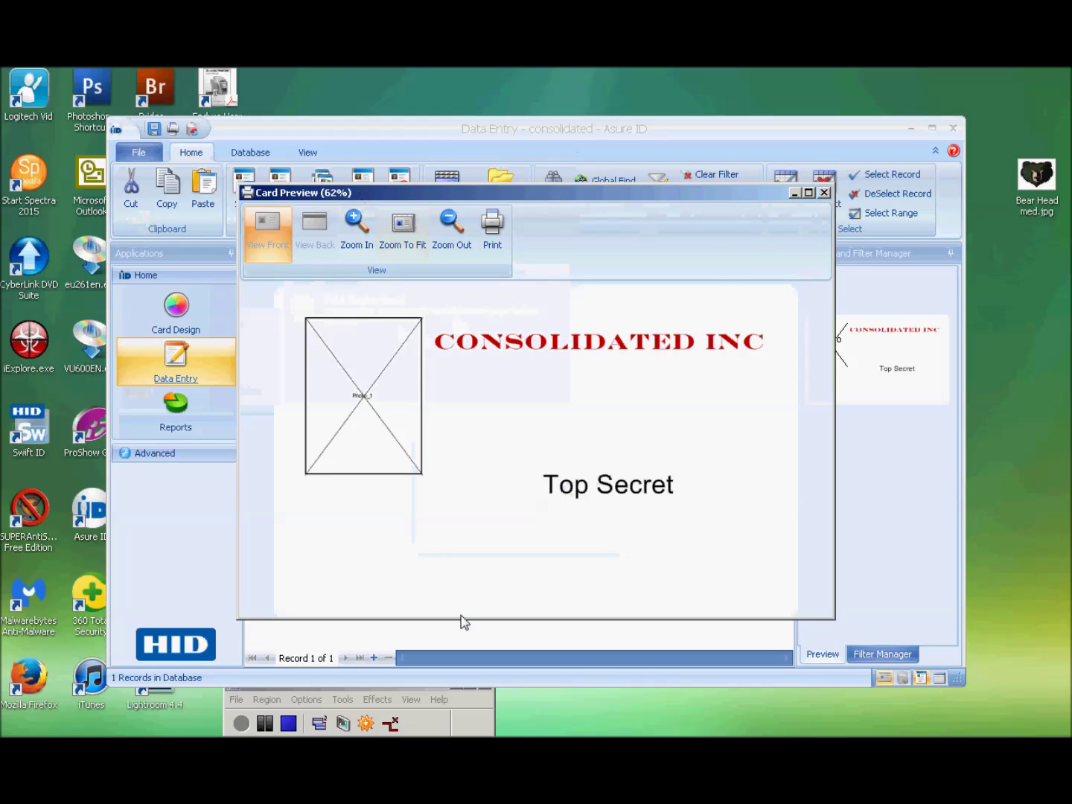
click(265, 724)
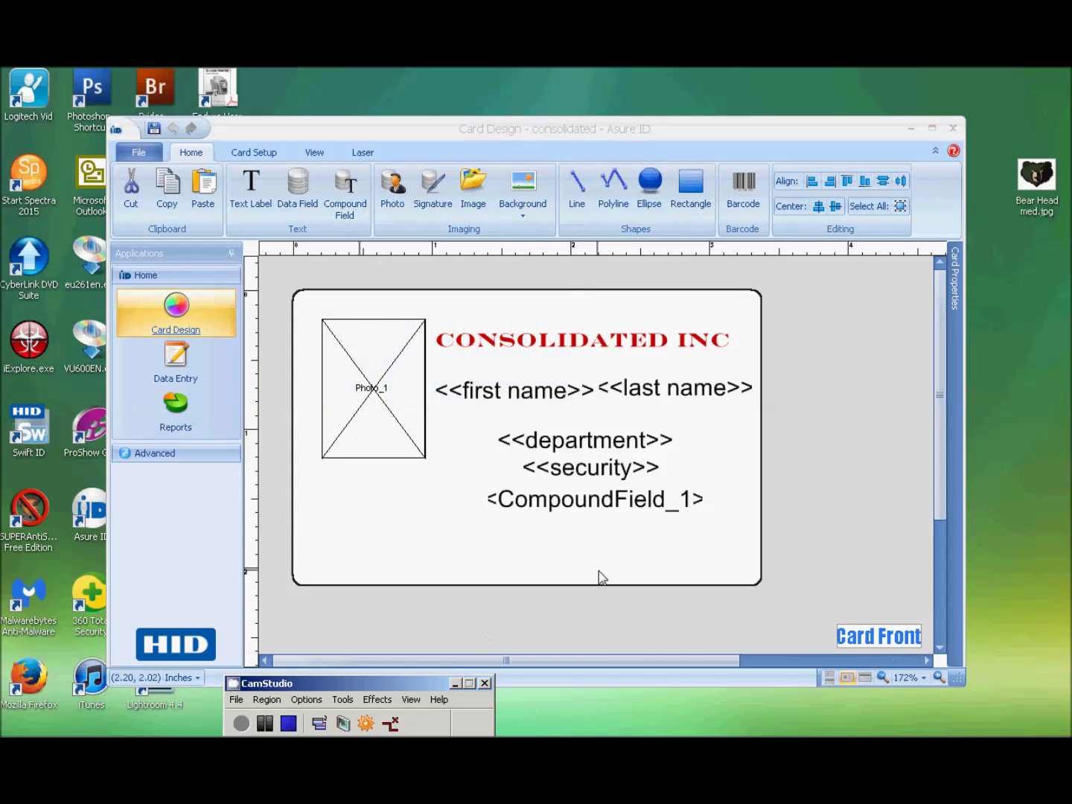
- Give the 'Activity' CompoundField_1 a display condition: DataField_14 equals static text YES
click(578, 506)
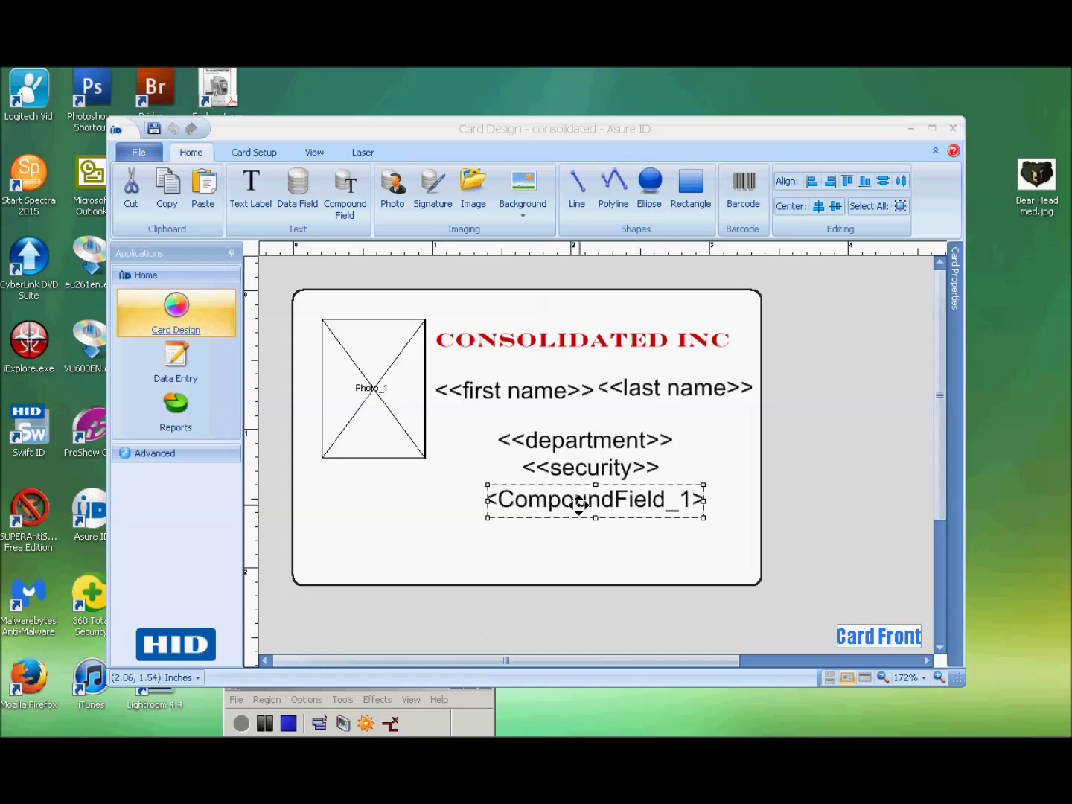
double_click(579, 506)
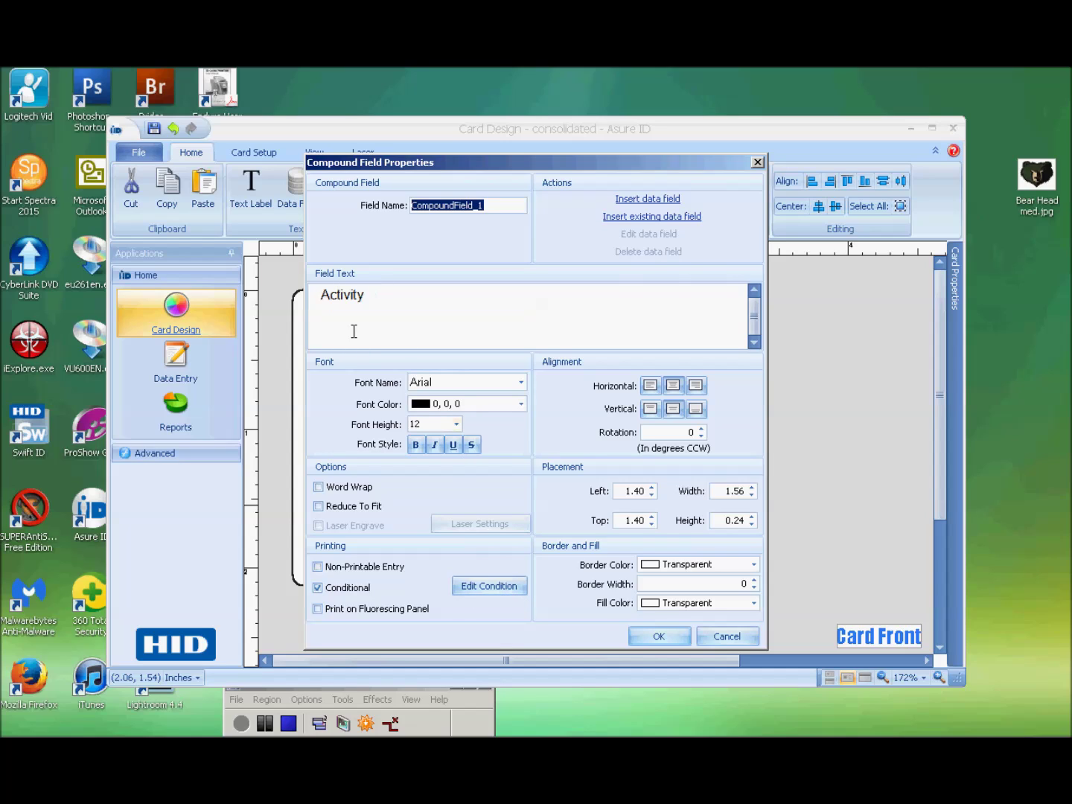
click(493, 594)
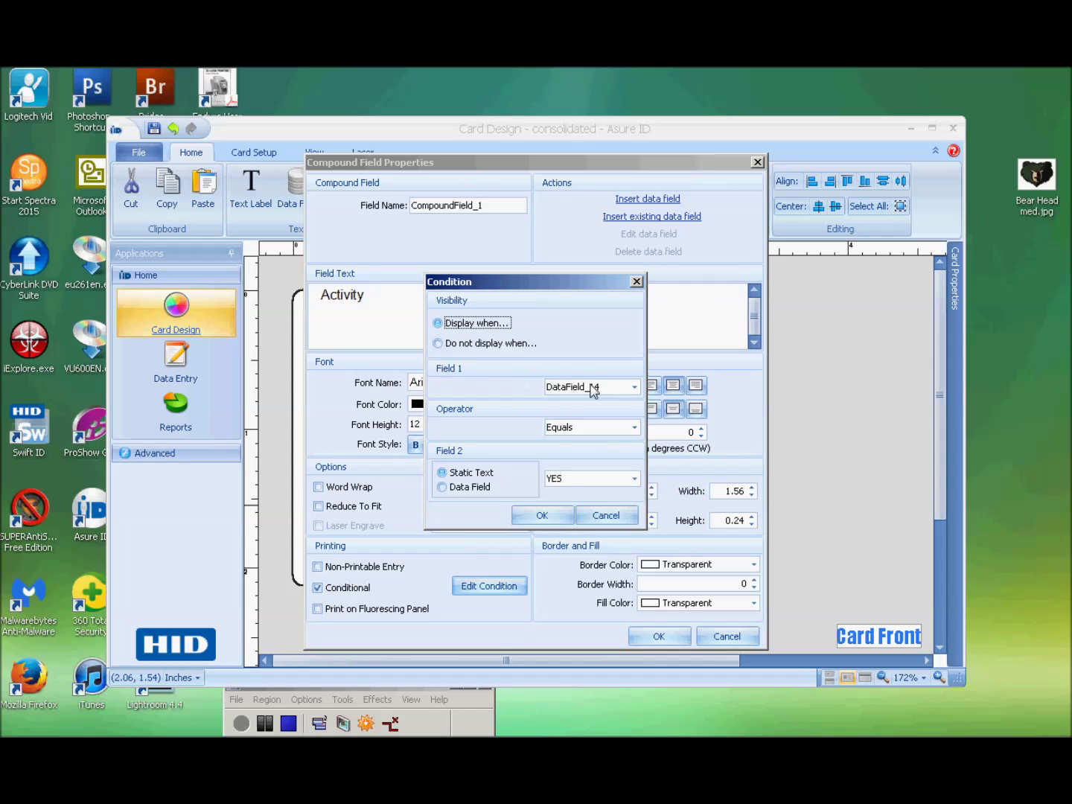
click(540, 520)
click(543, 516)
click(659, 635)
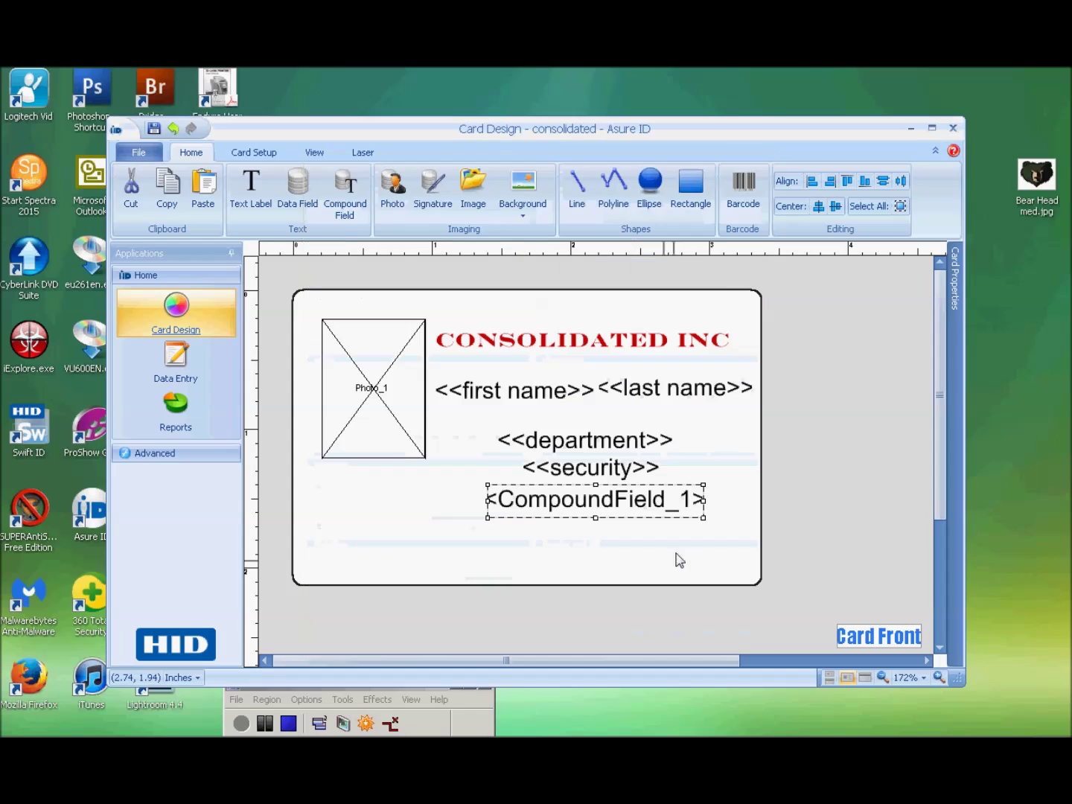
mouse_move(960, 282)
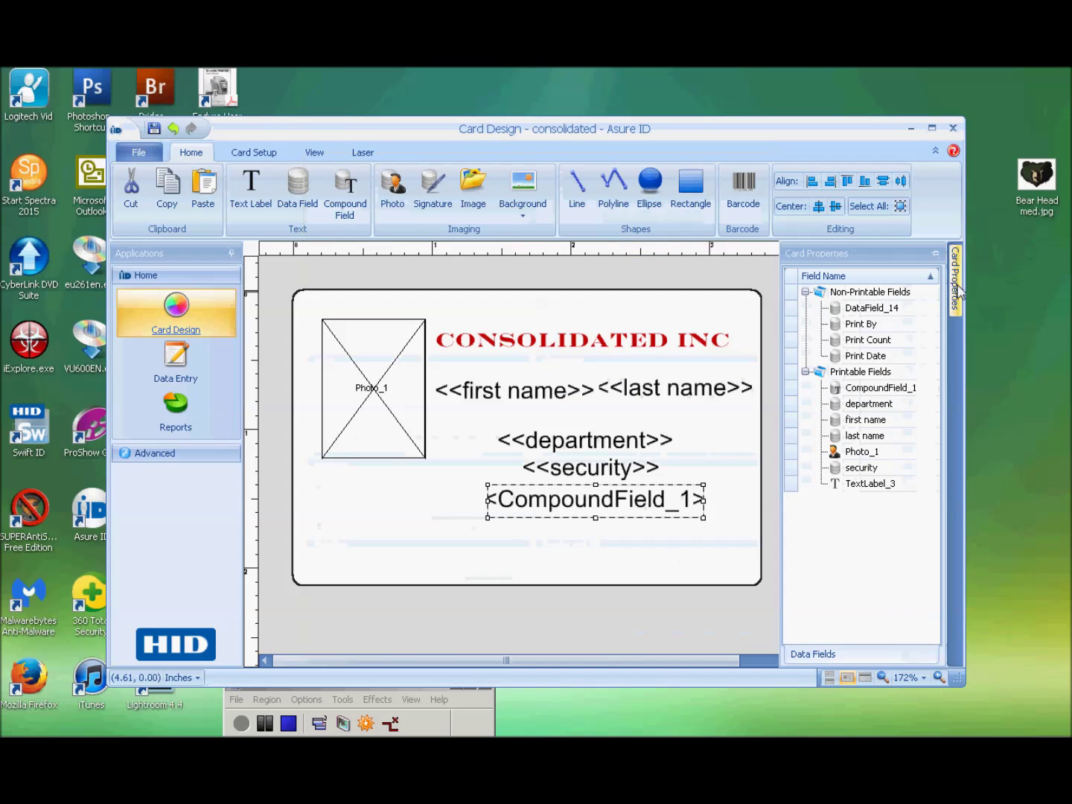
click(870, 309)
double_click(870, 311)
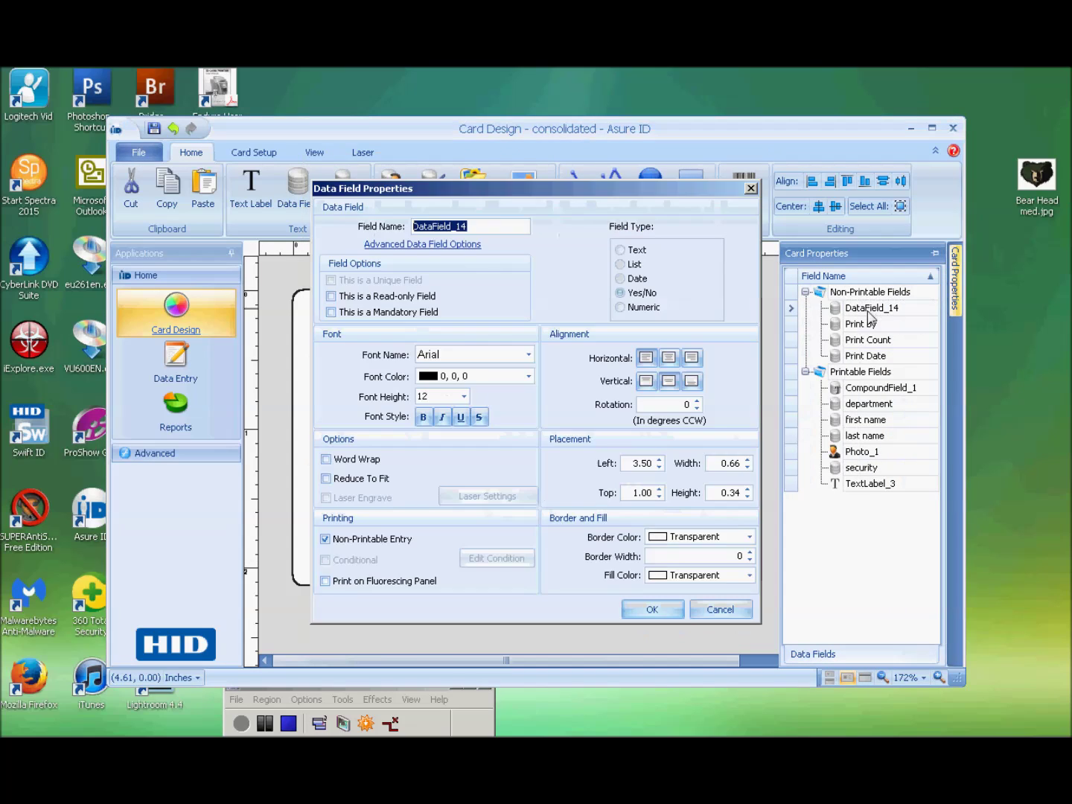
key(Tab)
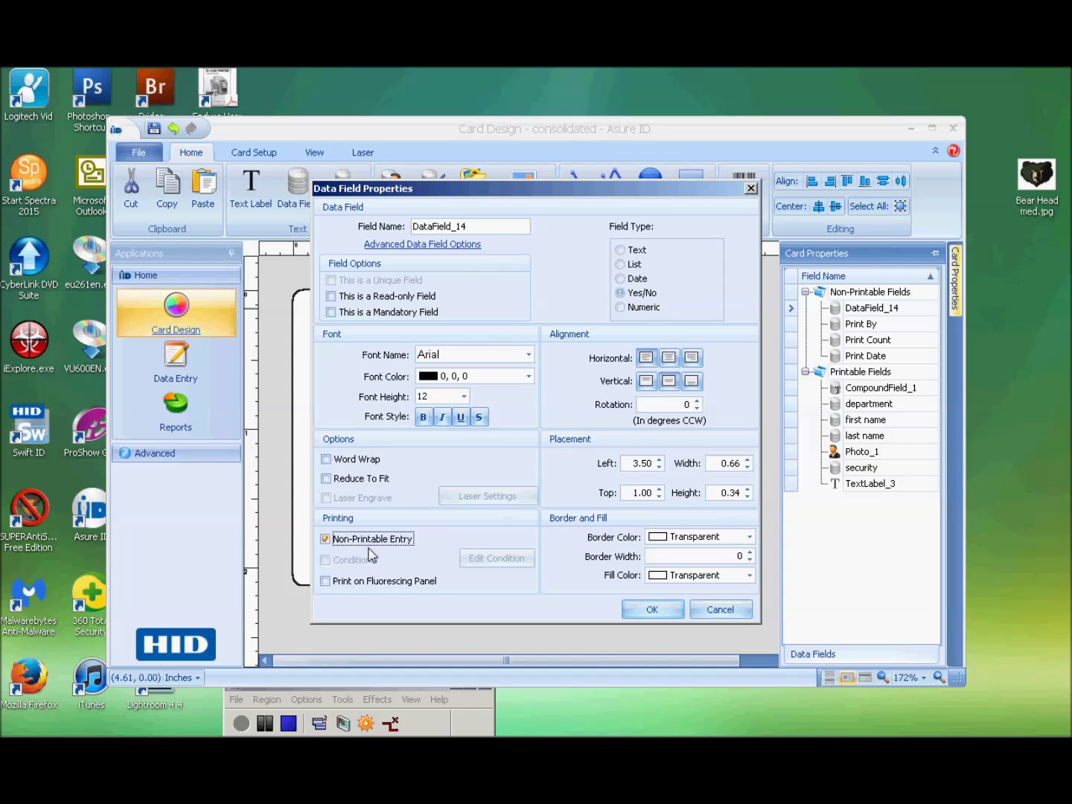
click(645, 613)
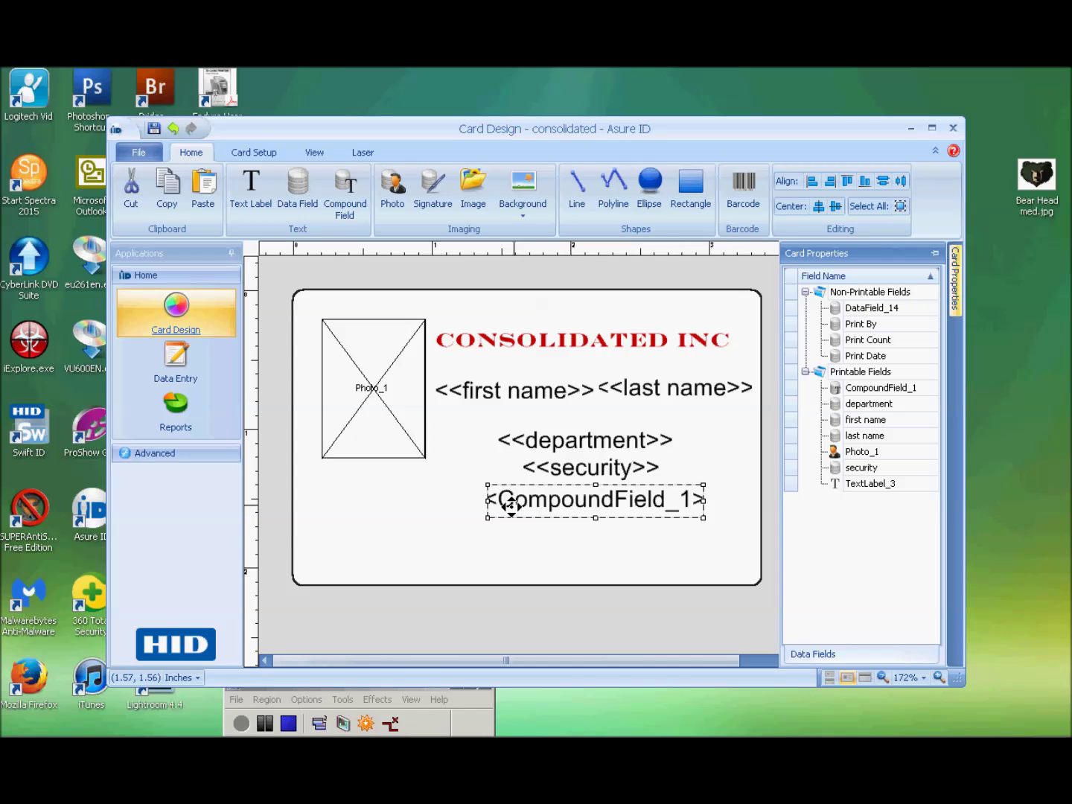
click(261, 719)
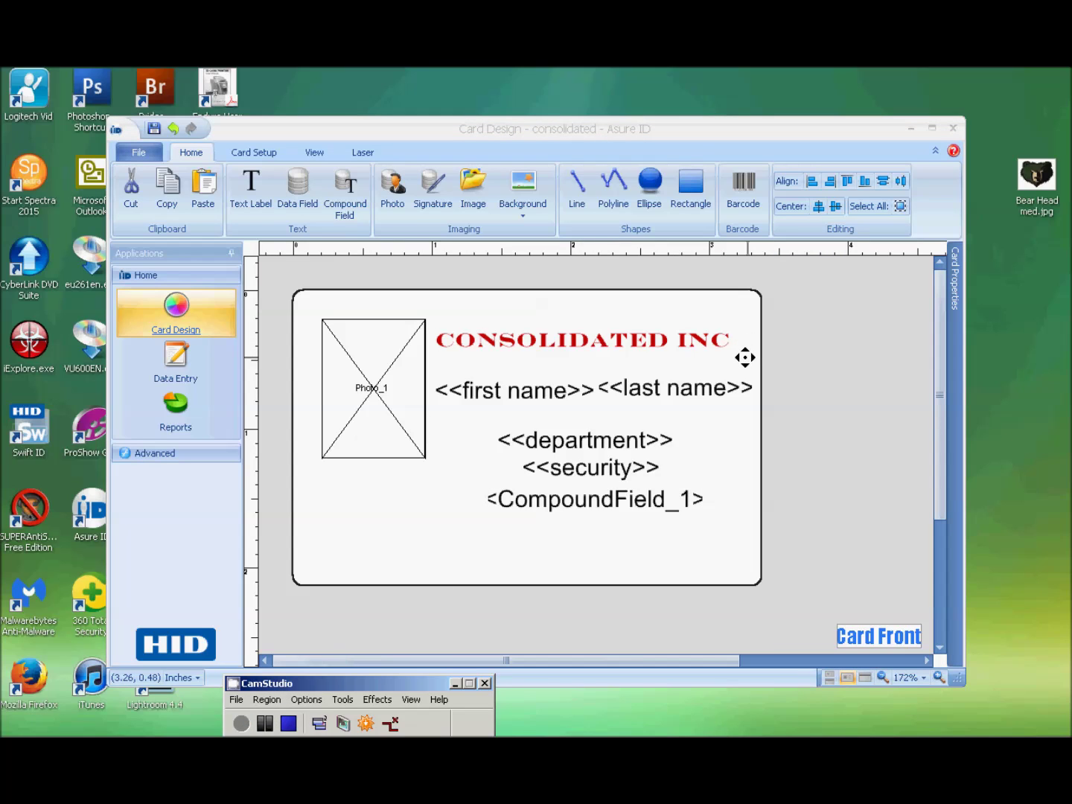
- Draw a data field under the photo named 'Employee ID Number' with Numeric field type
click(293, 195)
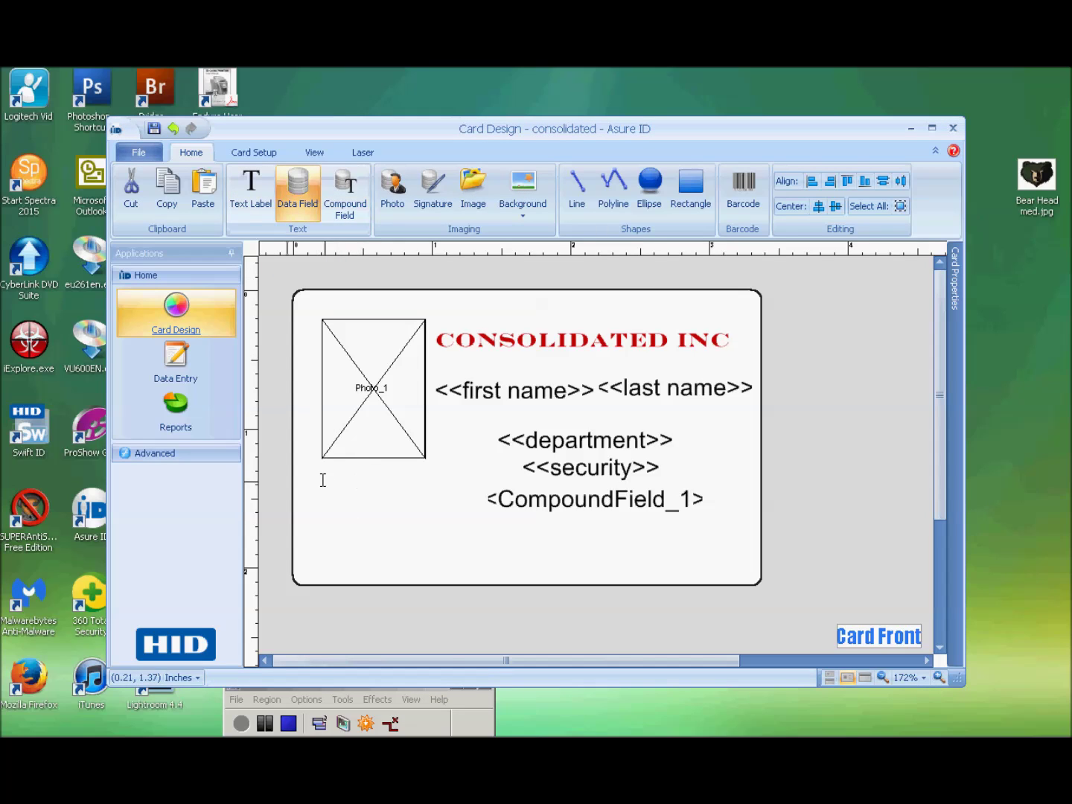
drag(318, 485, 456, 513)
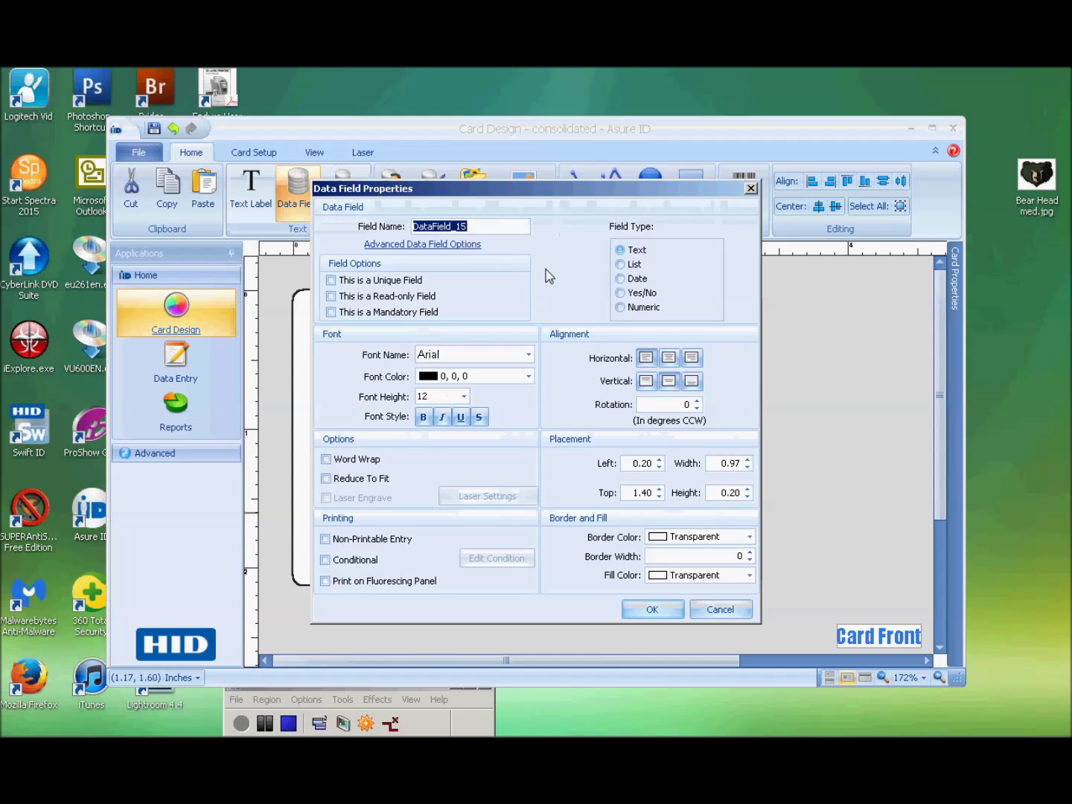
text(employee ID Number)
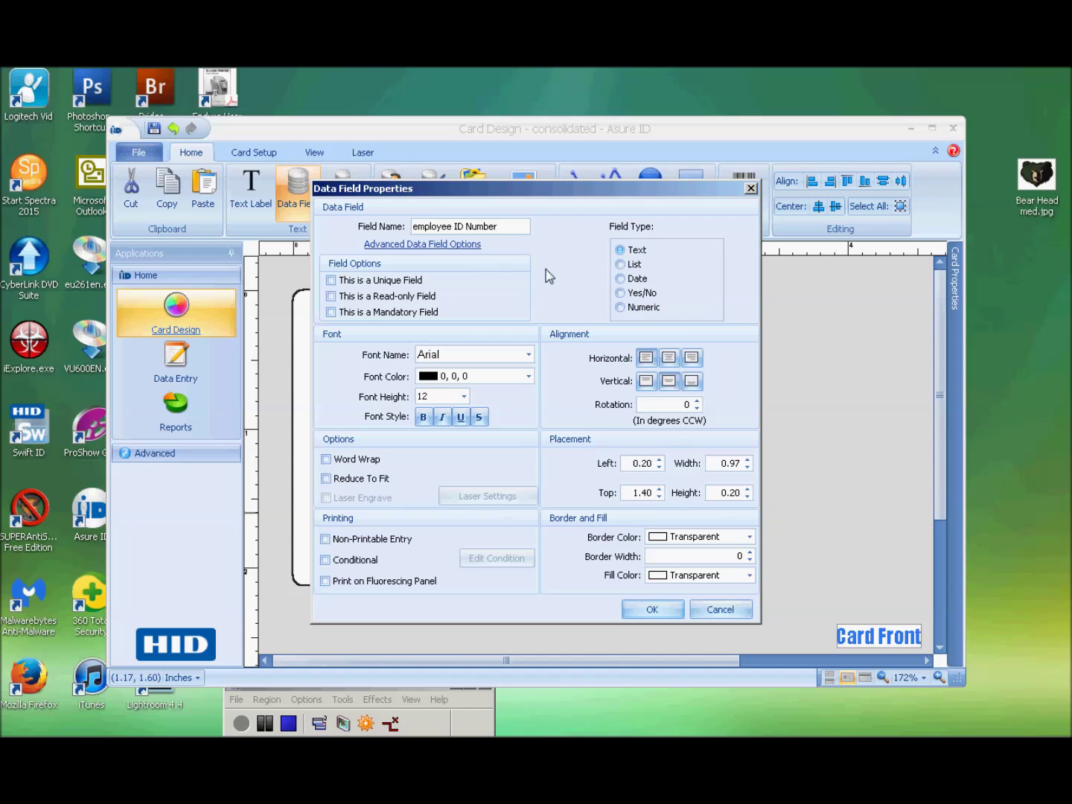
click(418, 231)
key(BackSpace)
text(E)
click(627, 313)
click(653, 611)
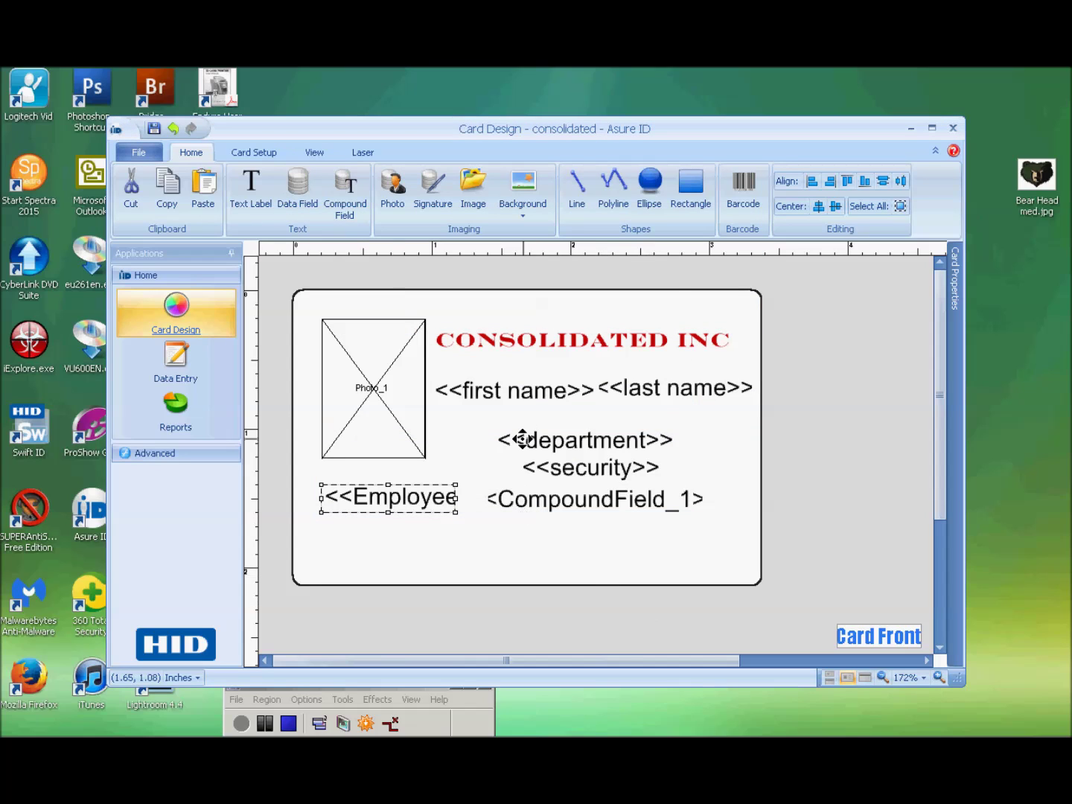
- Draw a Code 39 barcode below the ID field with Employee ID Number as its active field
click(743, 195)
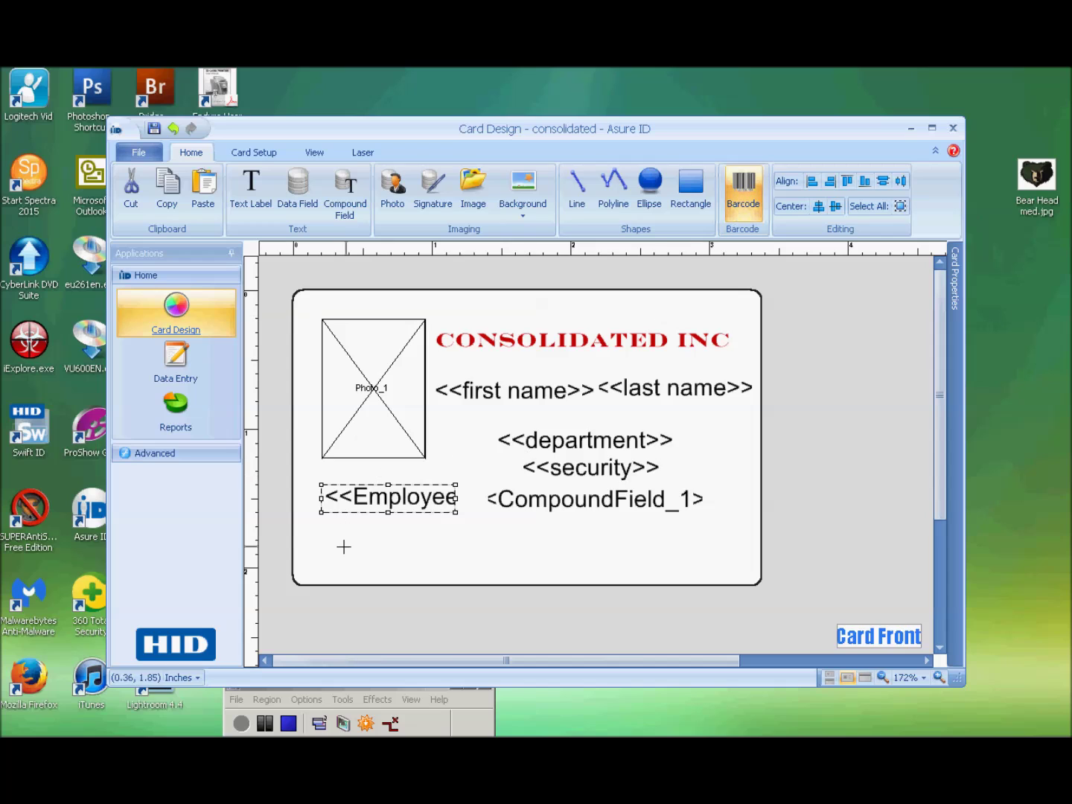
drag(320, 525, 492, 572)
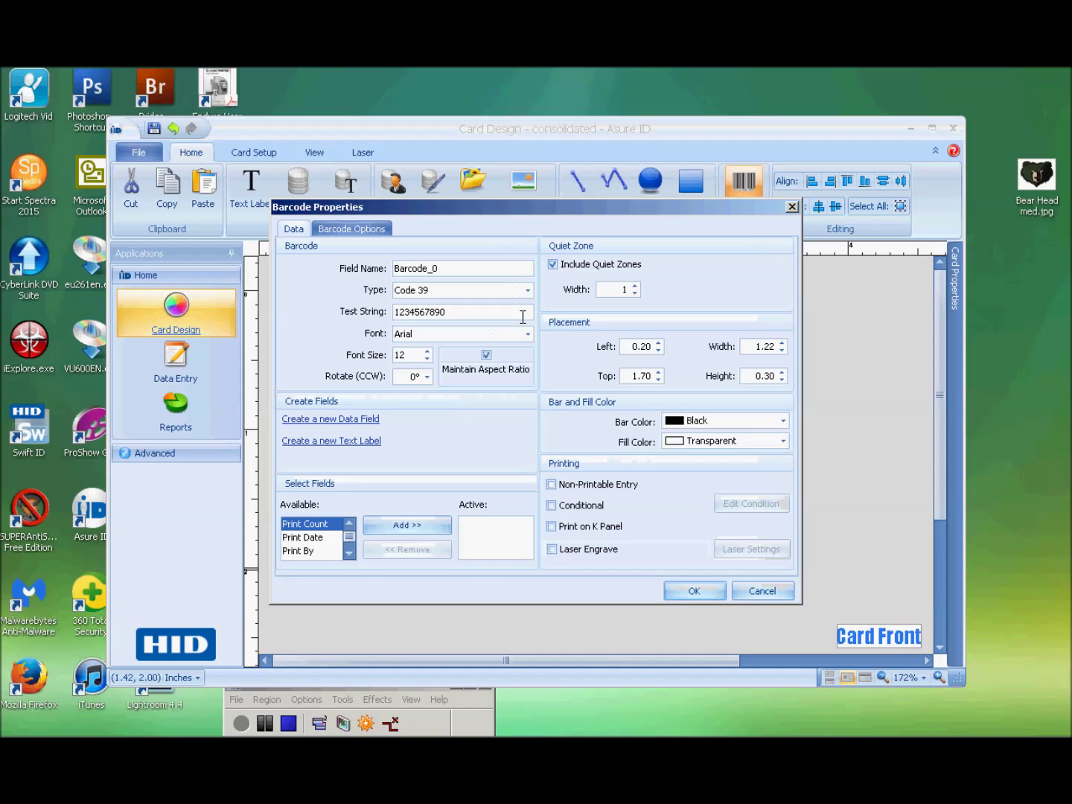
click(349, 552)
click(349, 553)
click(350, 553)
click(350, 553)
click(350, 553)
click(349, 553)
click(349, 552)
click(349, 553)
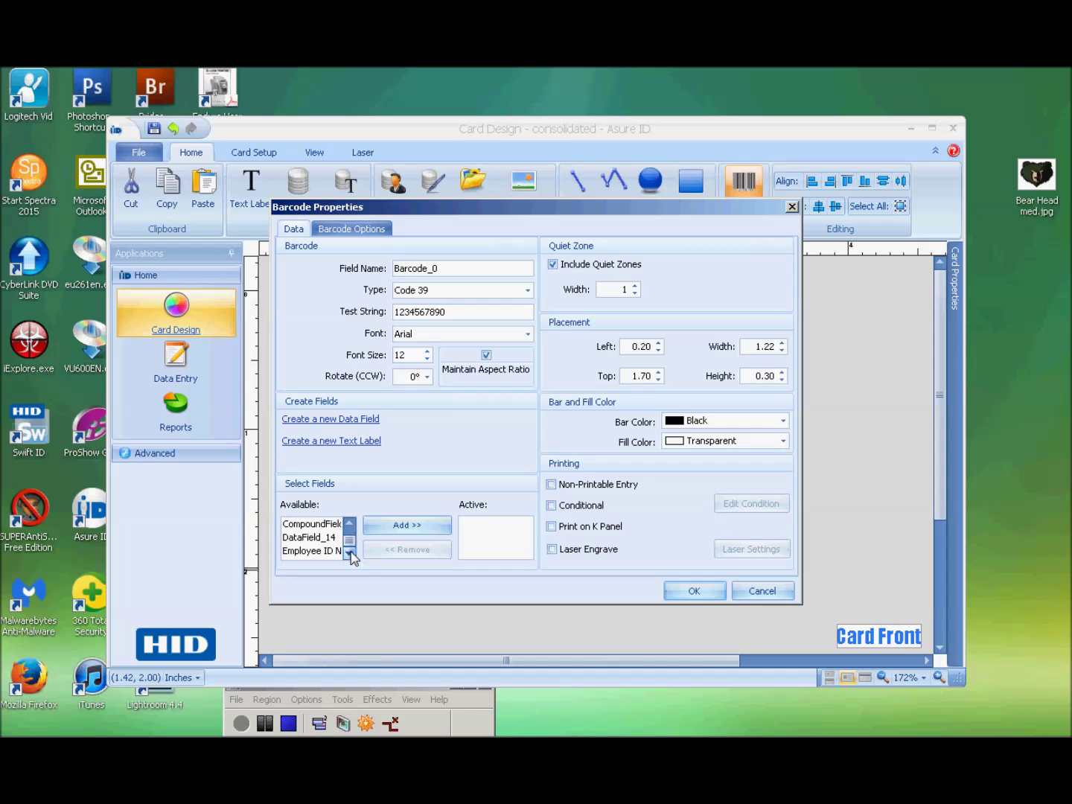
click(310, 552)
click(413, 527)
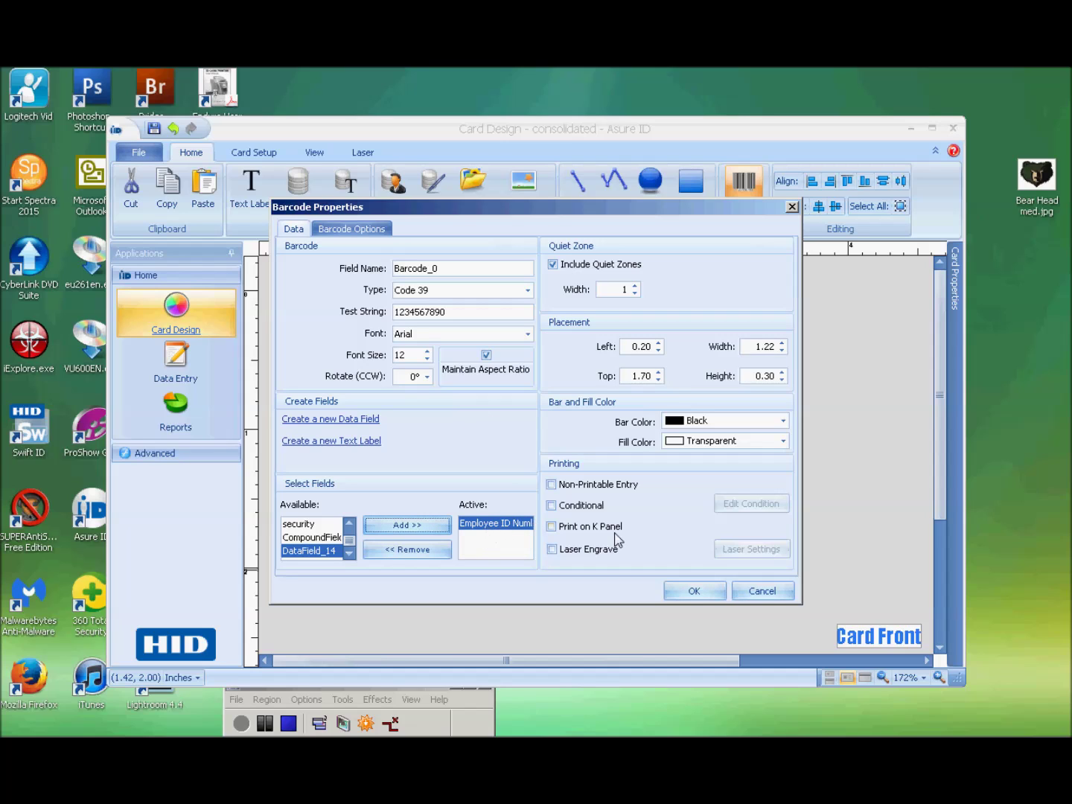
click(694, 590)
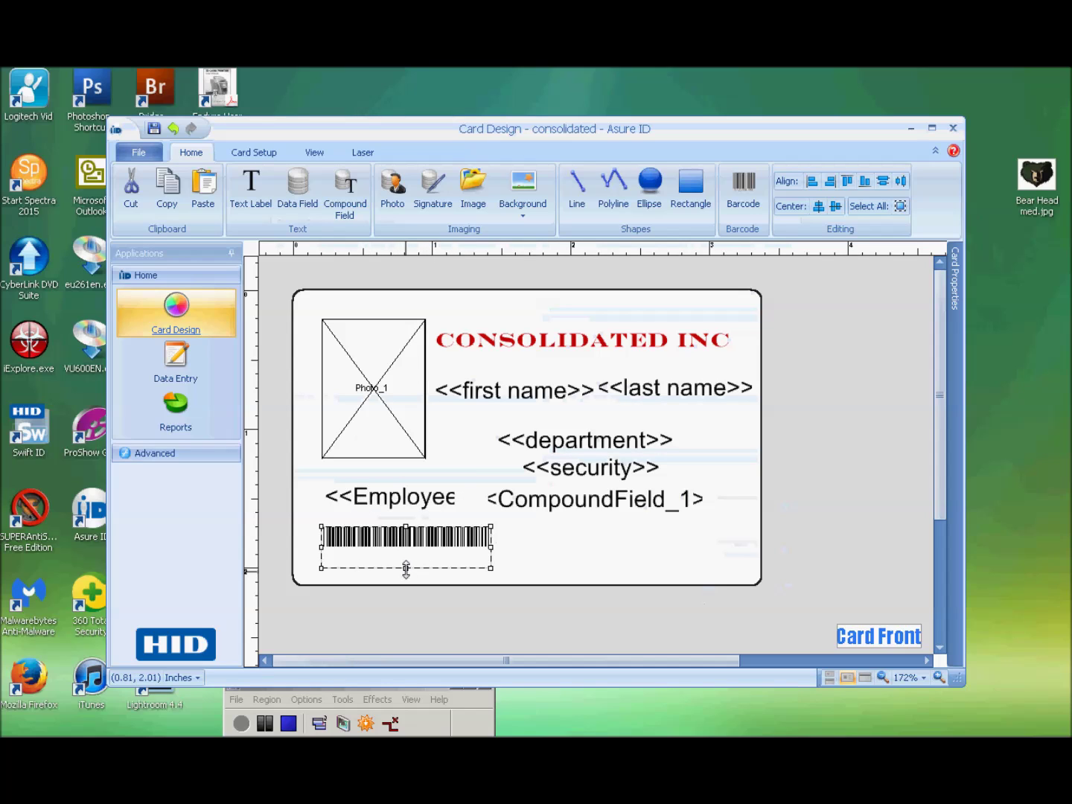
- Centre the Employee ID Number field's text horizontally and vertically
double_click(404, 503)
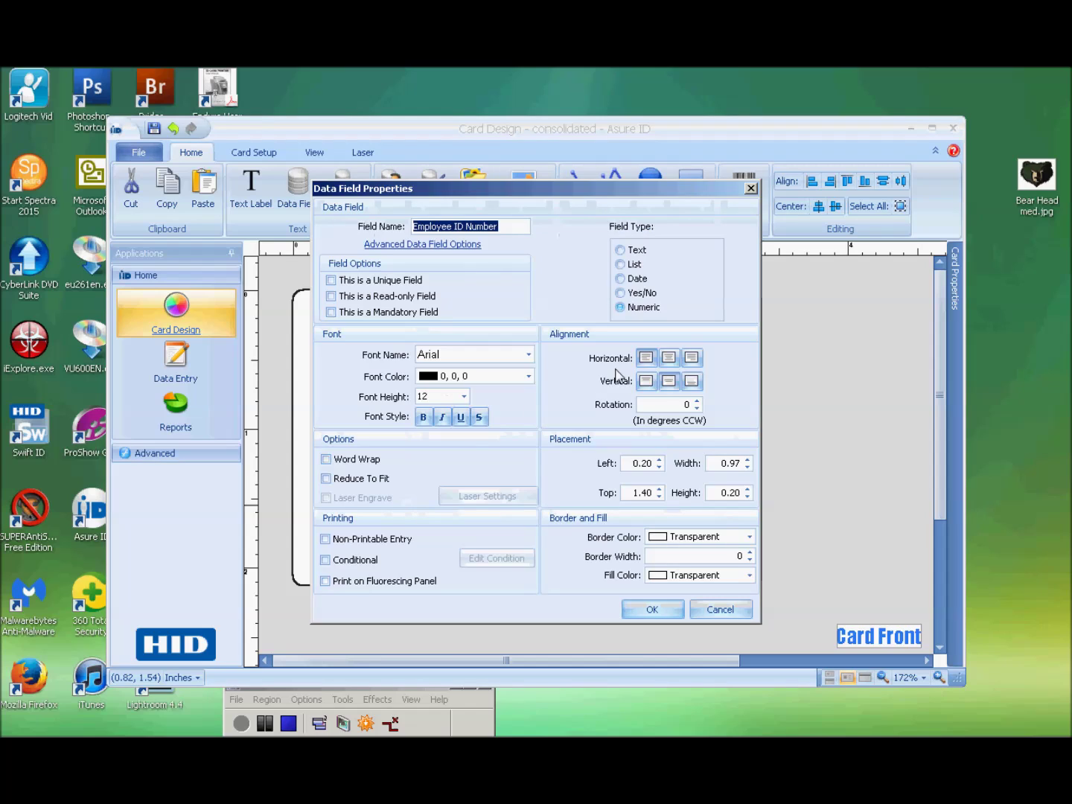
click(669, 358)
click(668, 381)
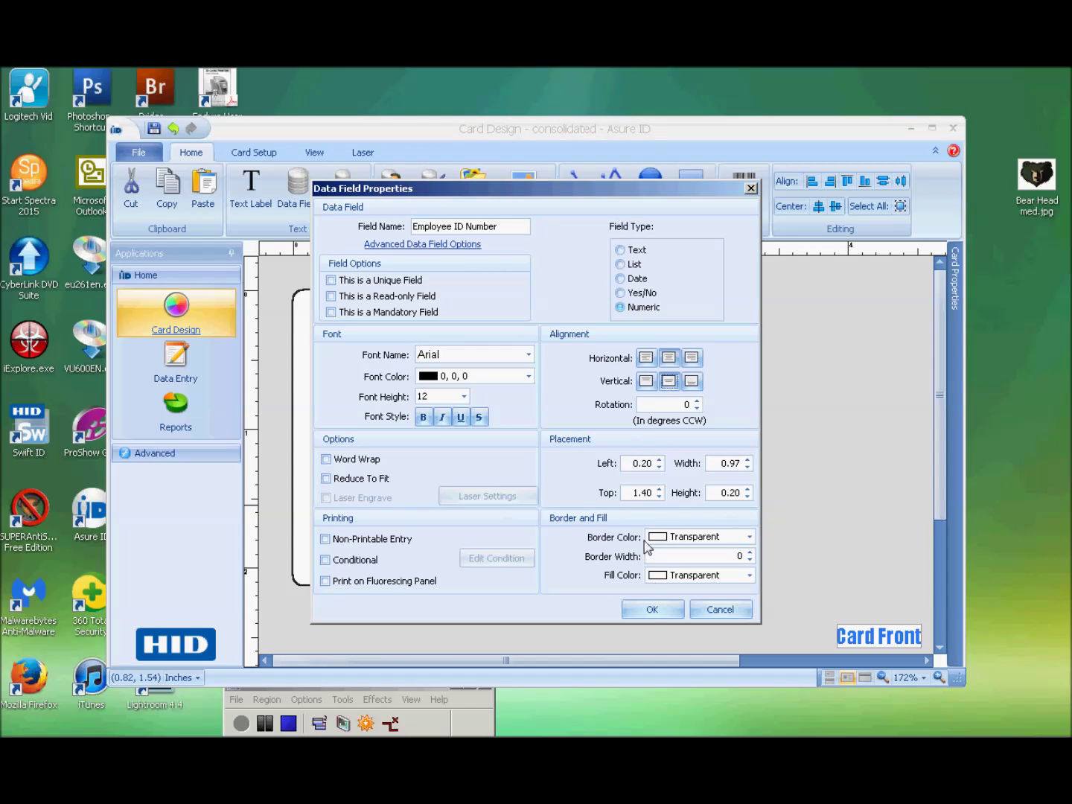
click(653, 611)
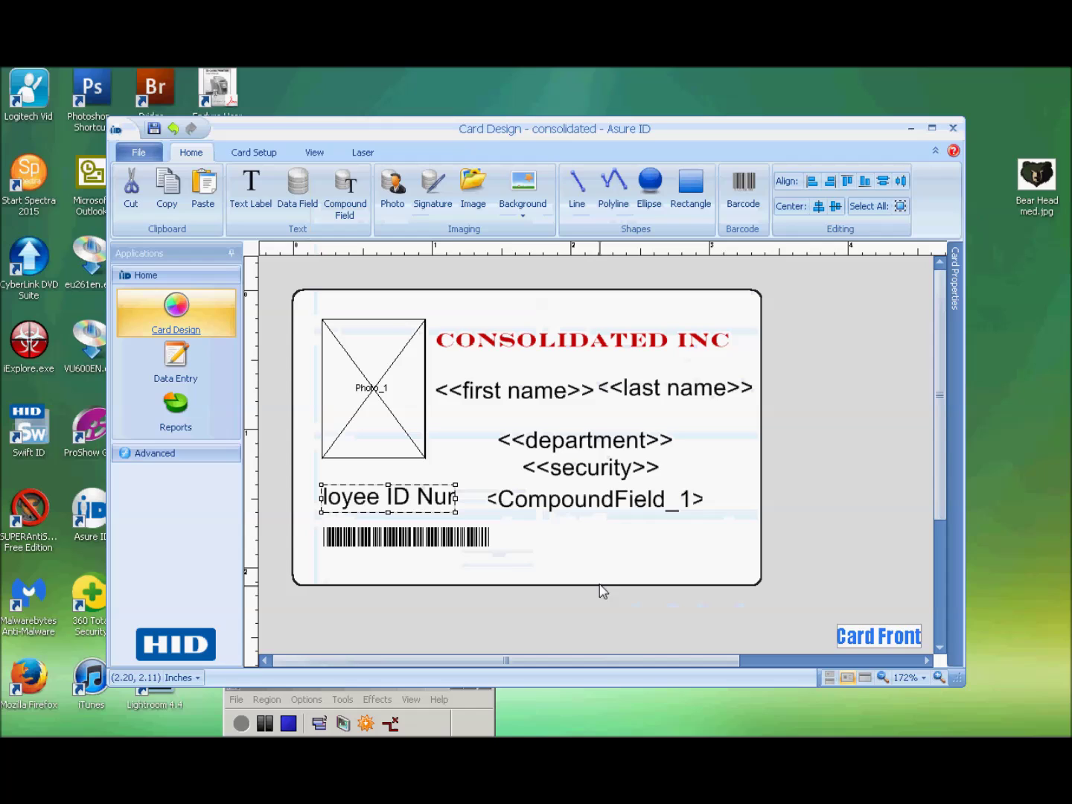
- Verify the barcode's active field is Employee ID Number, then recheck the field's properties unchanged
double_click(446, 545)
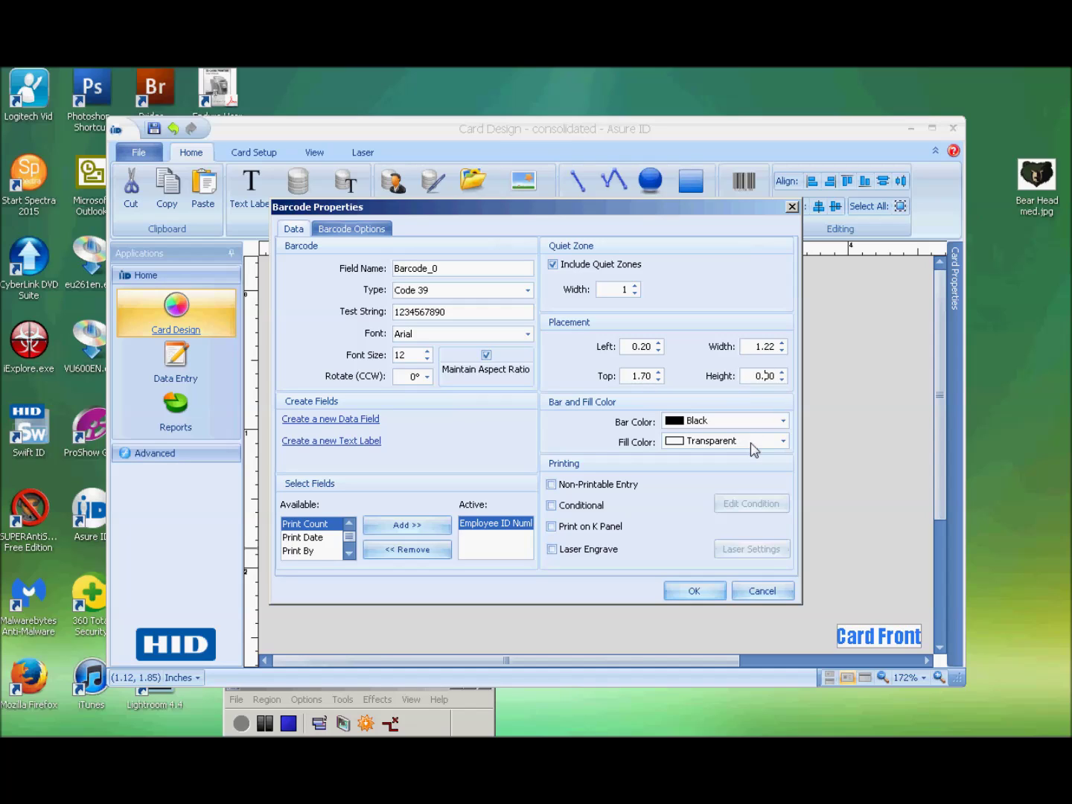
click(700, 589)
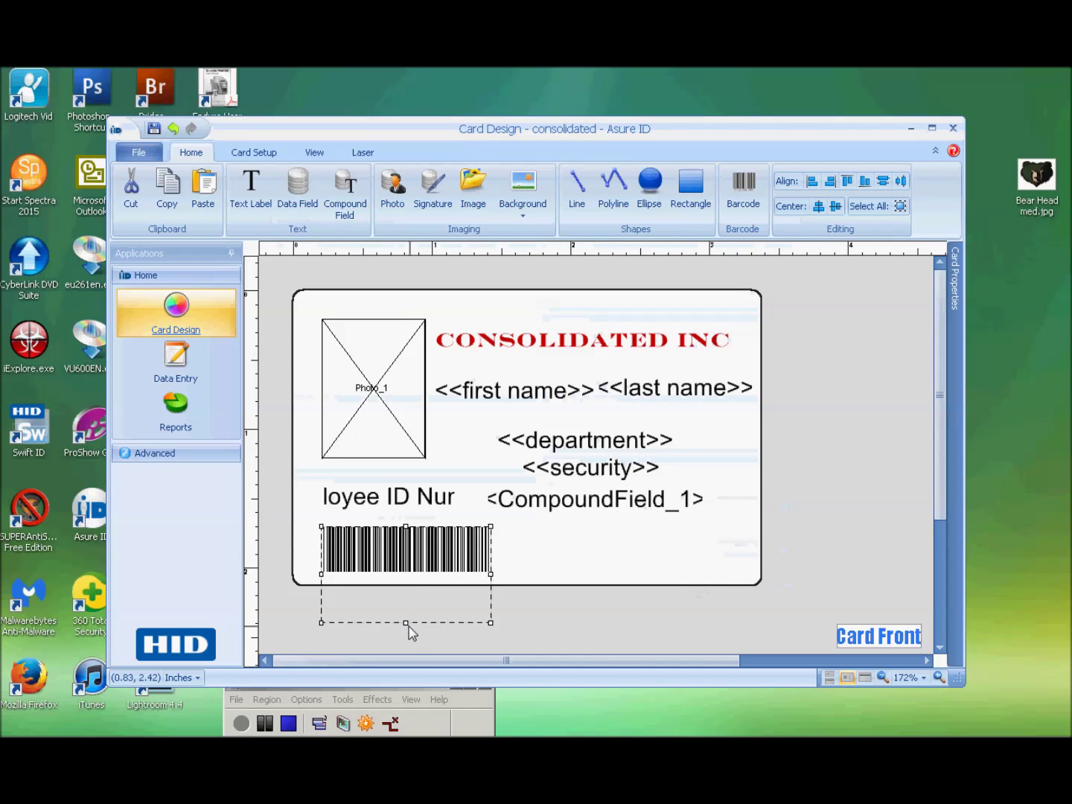
click(594, 565)
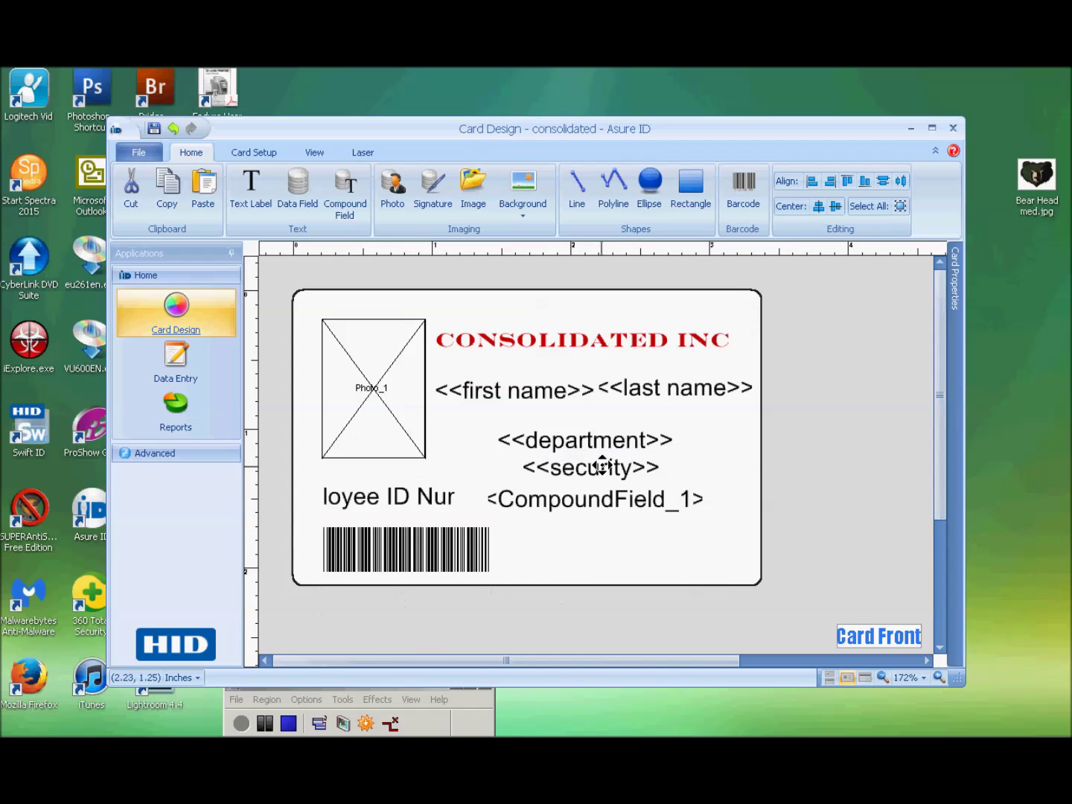
click(433, 494)
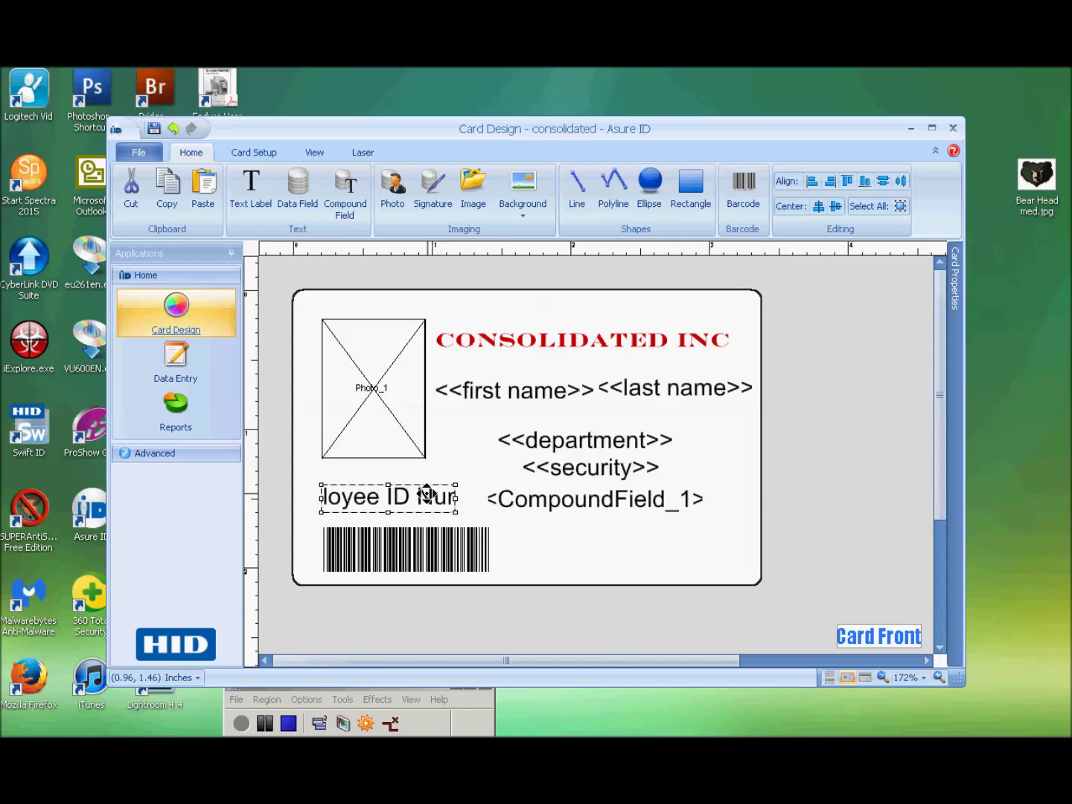
double_click(428, 494)
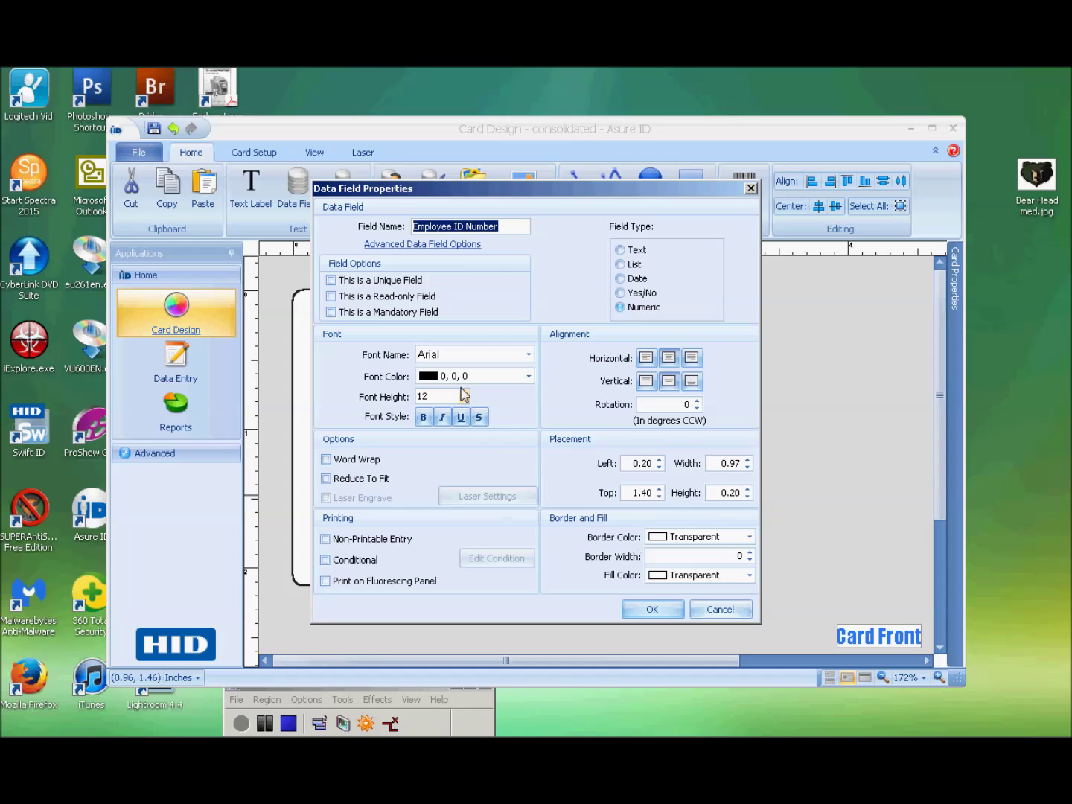
click(718, 613)
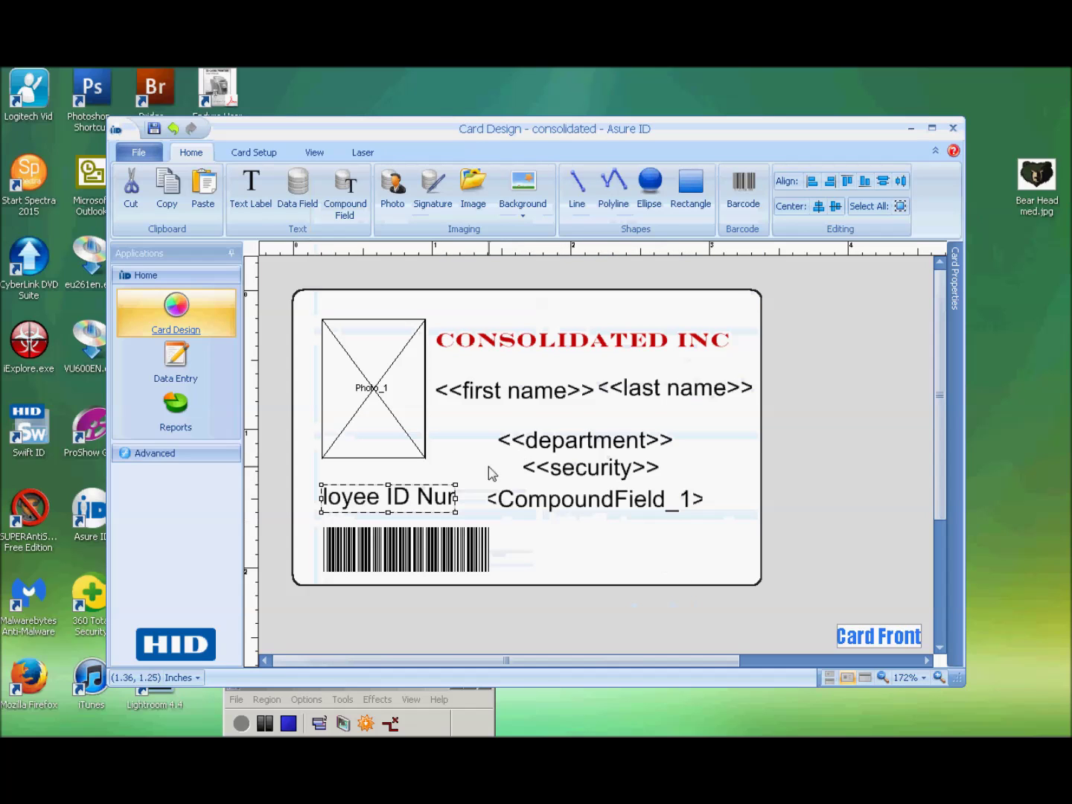
- Save the updated design with the ID field and barcode to the 'consolidated' template
click(138, 151)
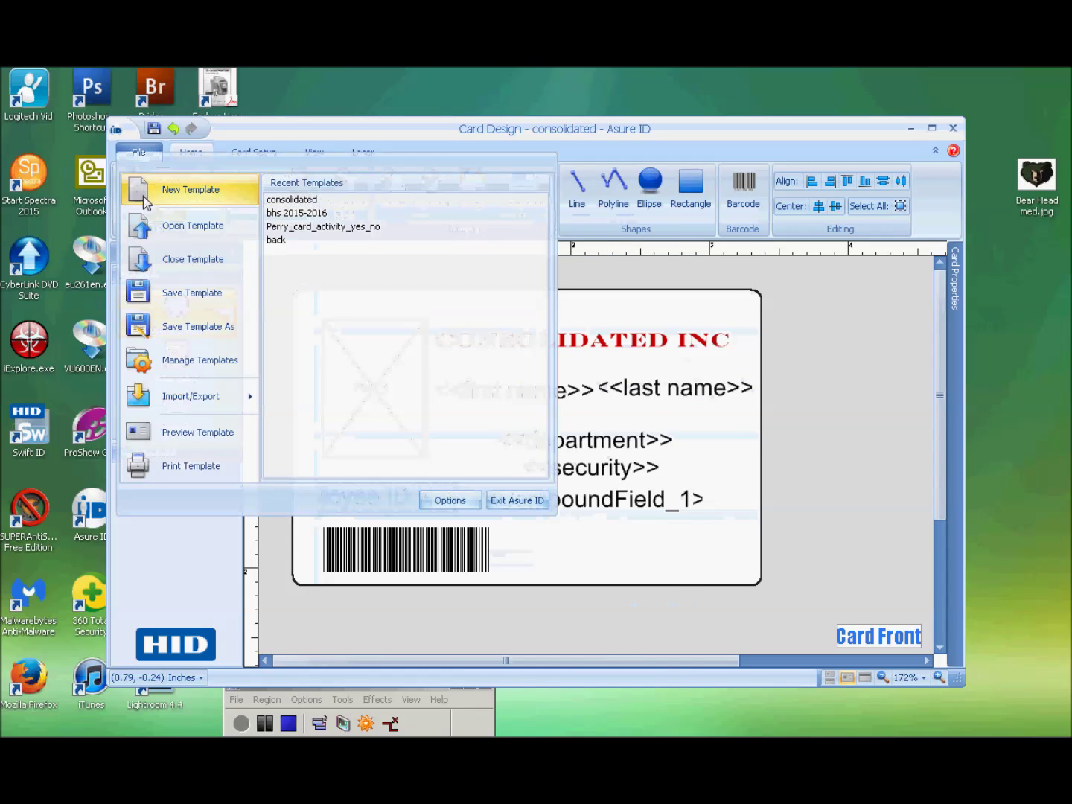
click(182, 299)
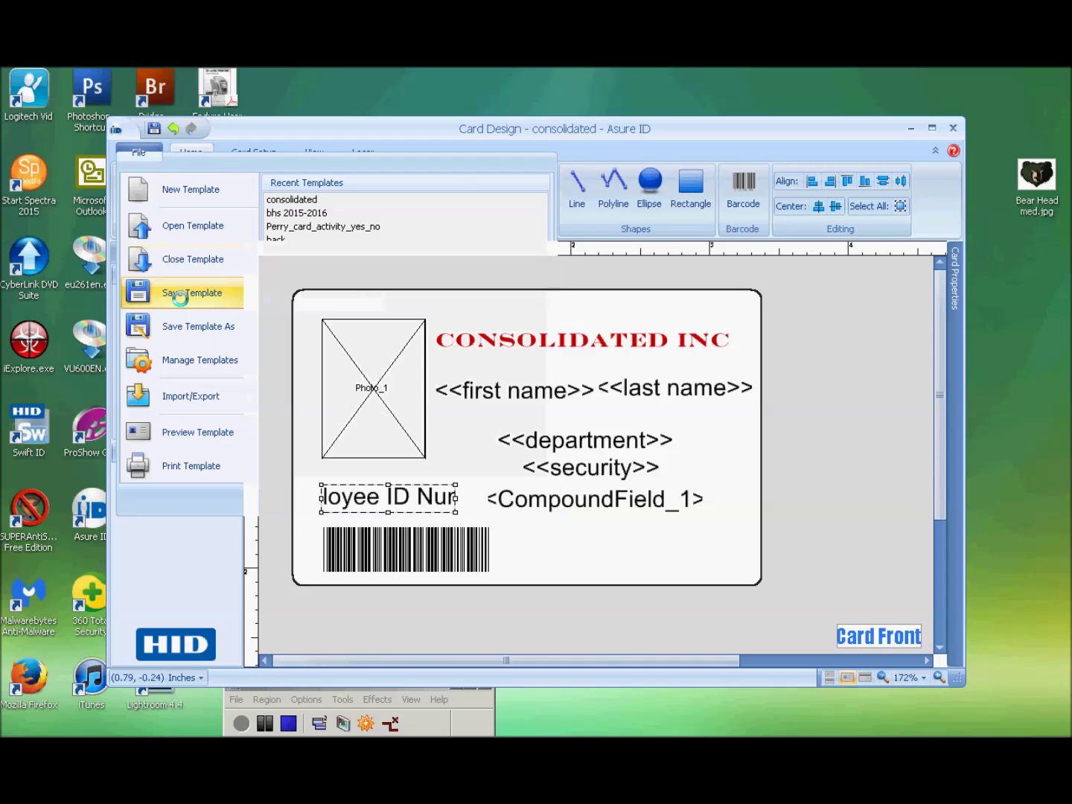
click(155, 159)
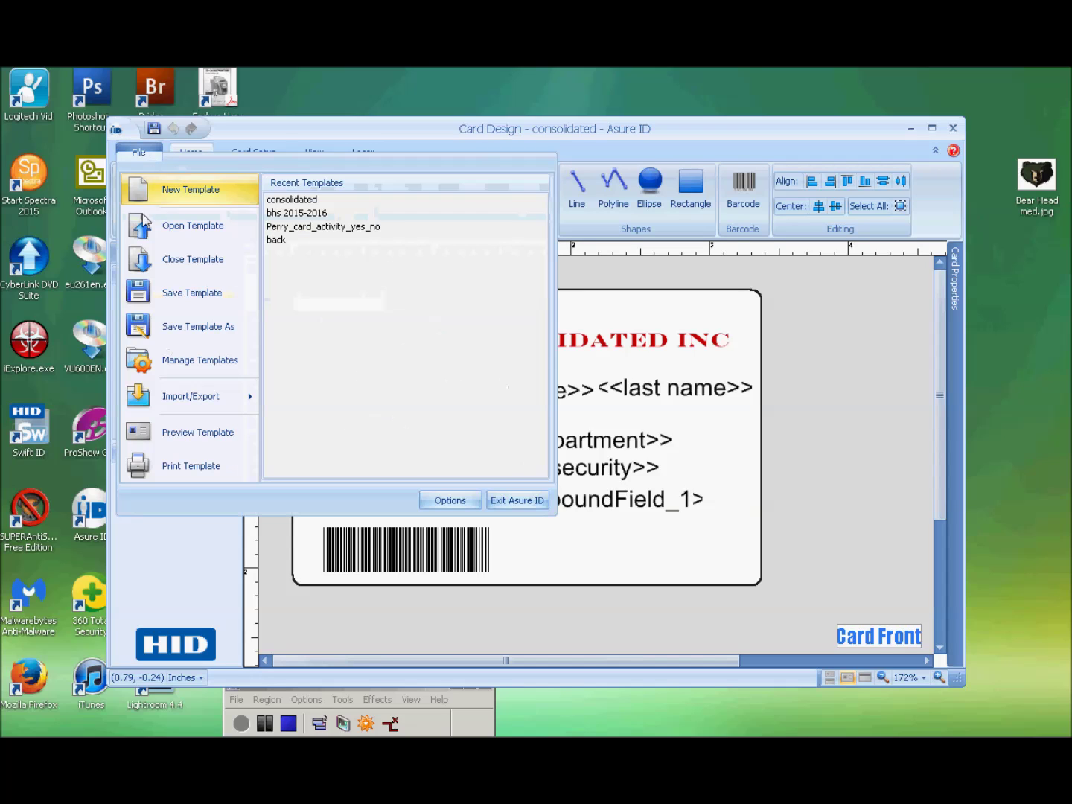
click(473, 636)
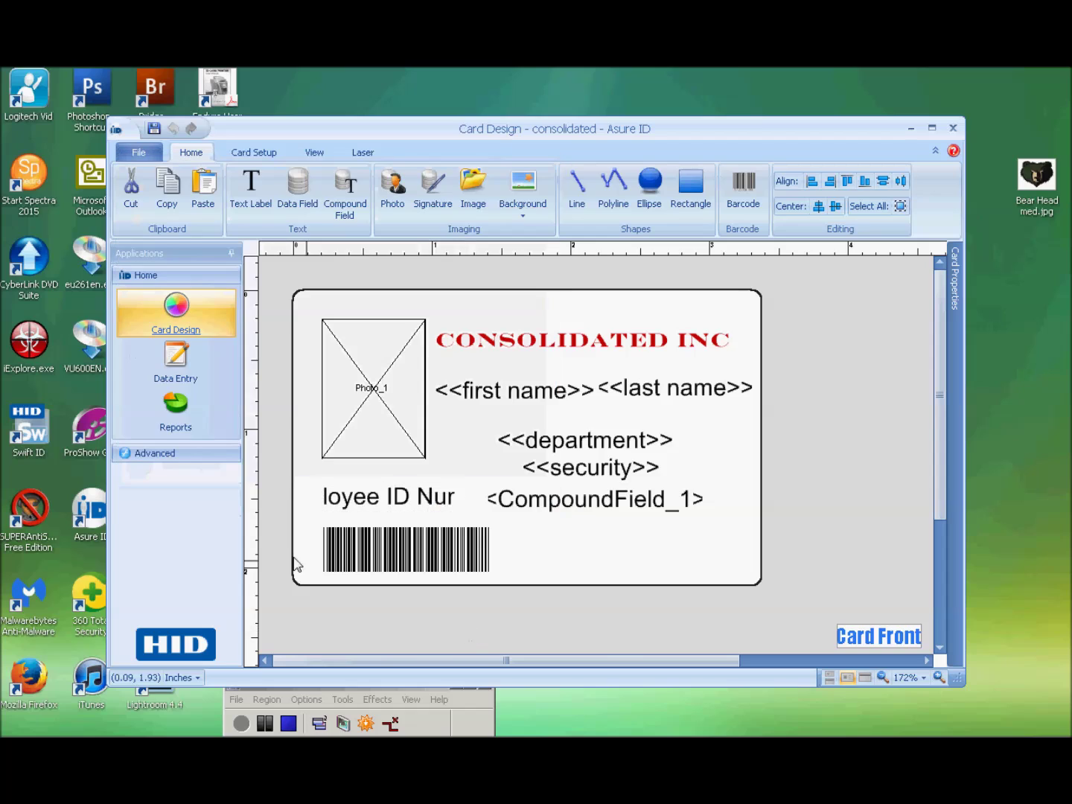
- In Data Entry, set Data Field_14 to YES, Employee ID 1230, the employee's names and IT department
click(176, 371)
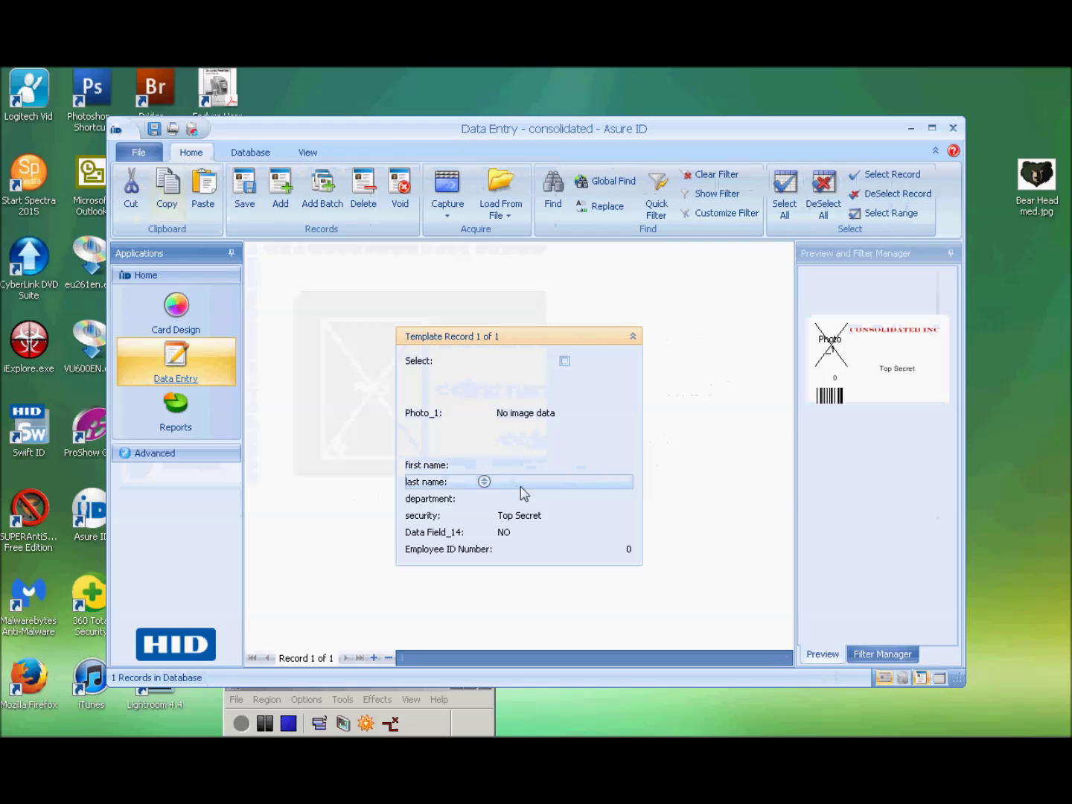
click(522, 533)
click(524, 559)
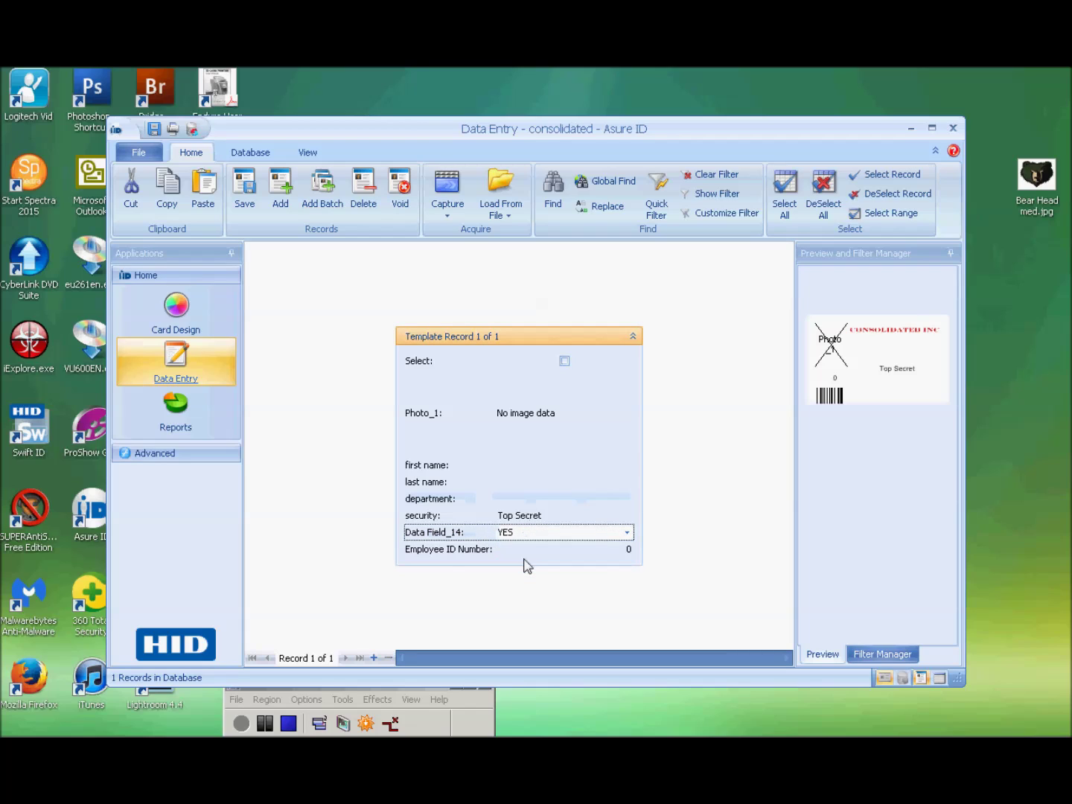
click(521, 551)
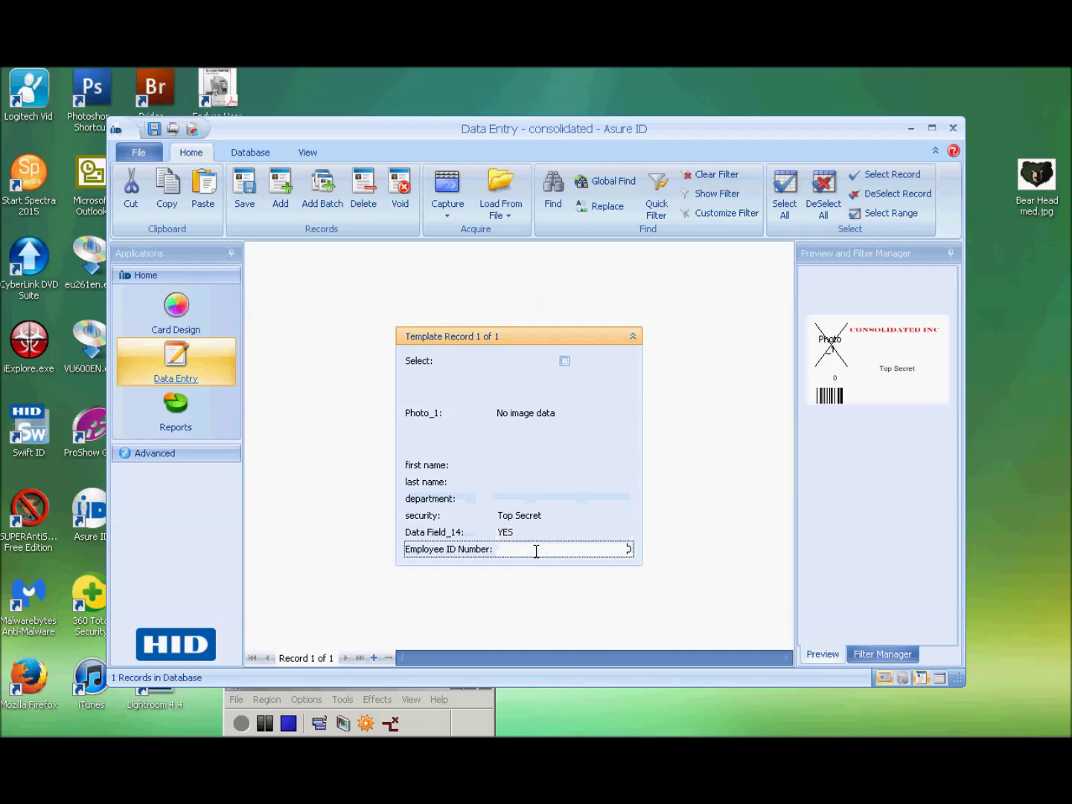
text(1230)
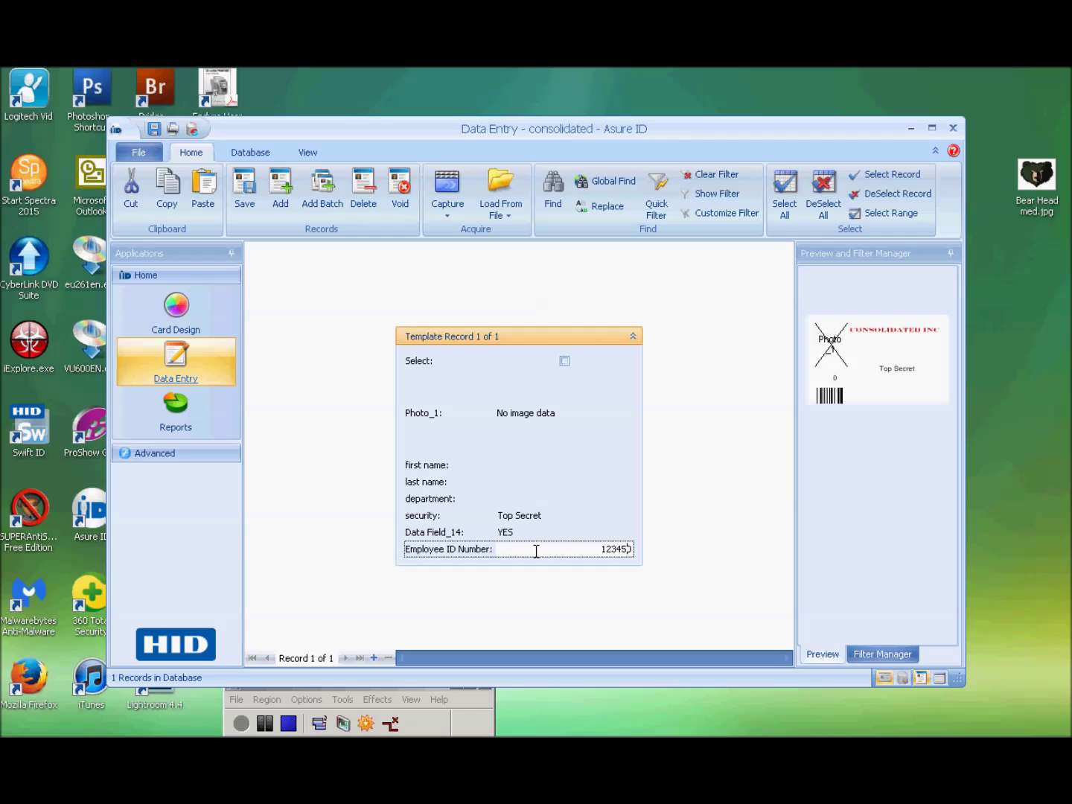
click(510, 466)
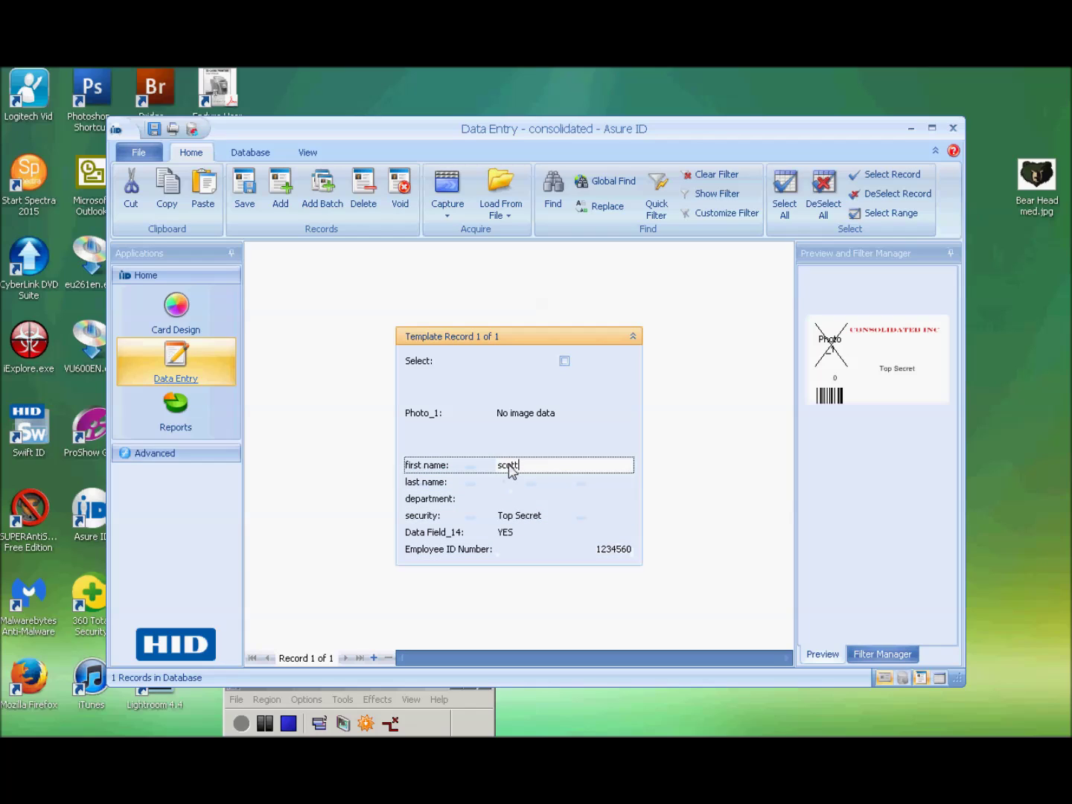
click(516, 482)
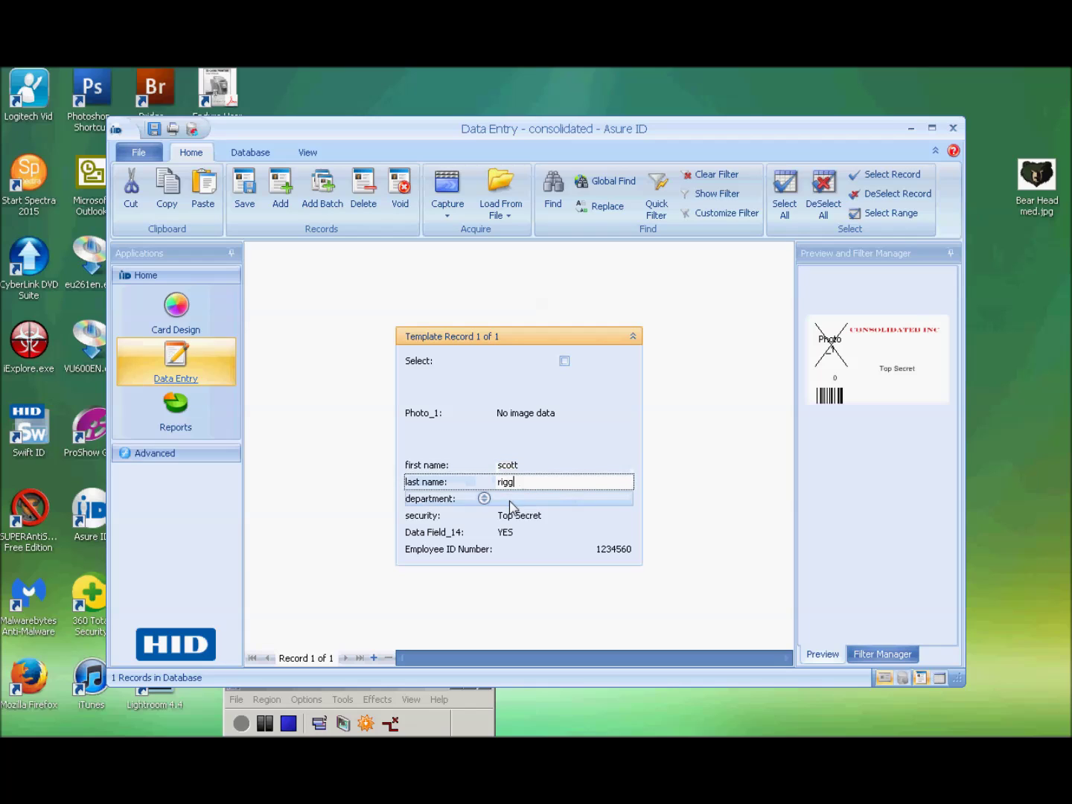
click(511, 504)
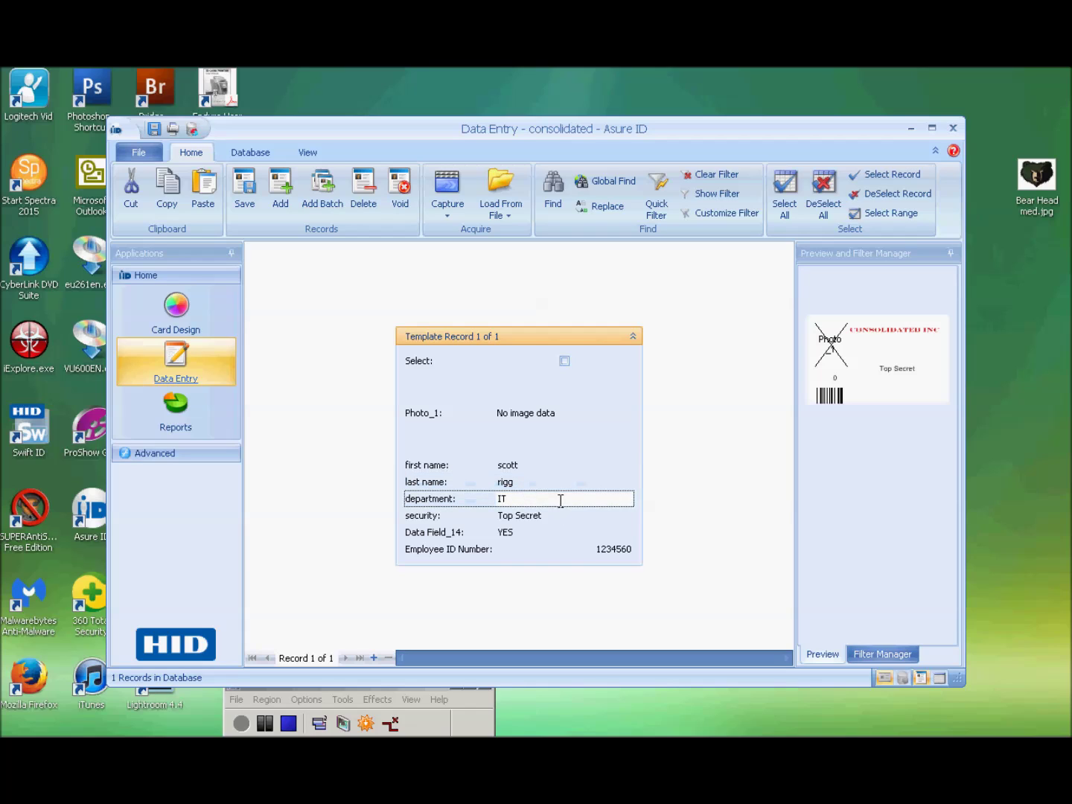
- Load basha_106.JPG into Photo_1 and crop it slightly up and left
right_click(529, 417)
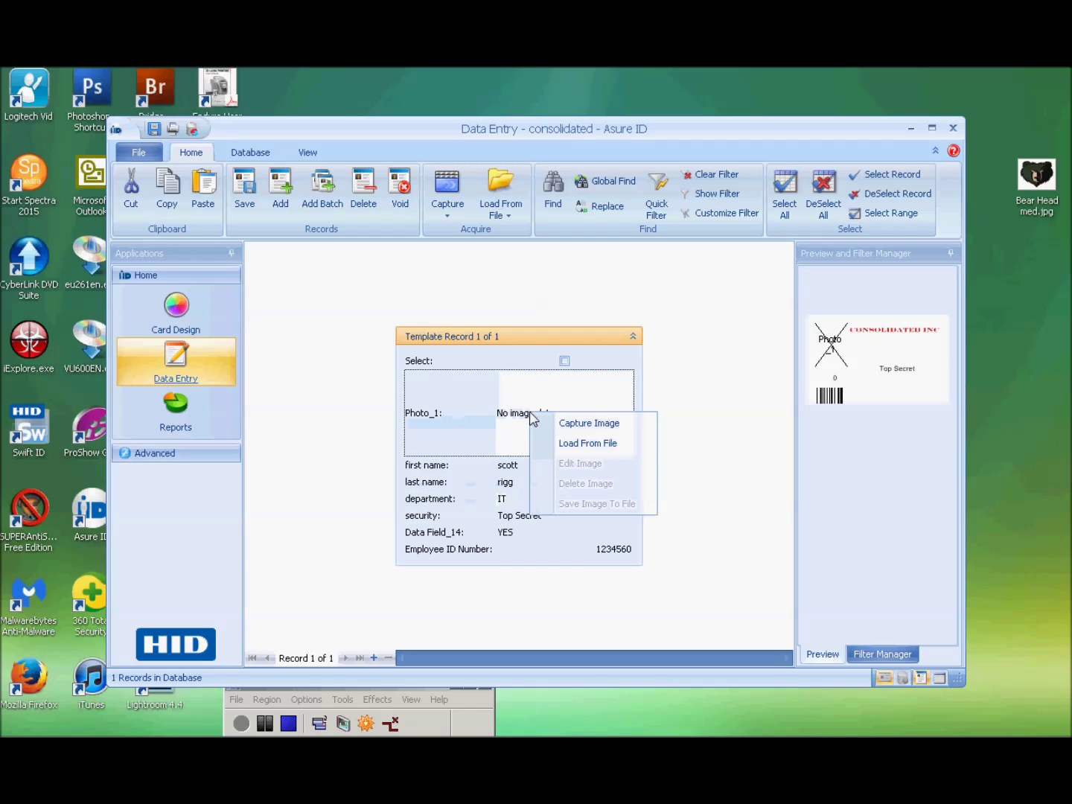
click(574, 446)
click(490, 237)
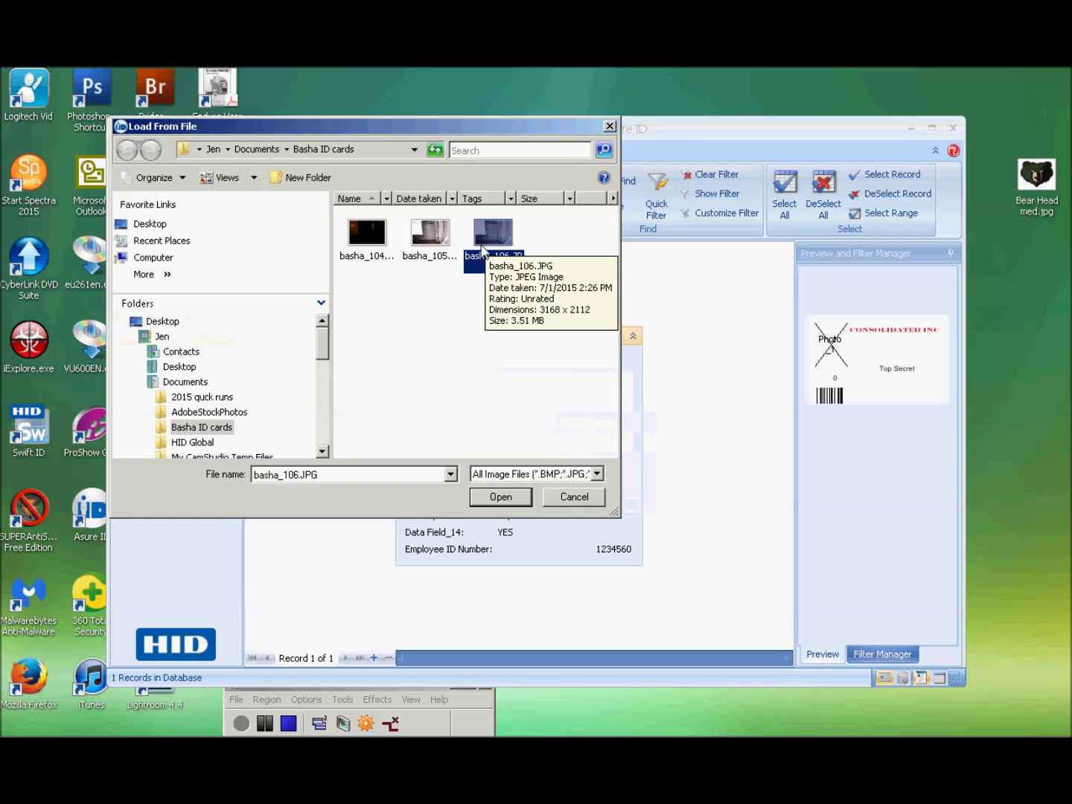
click(502, 498)
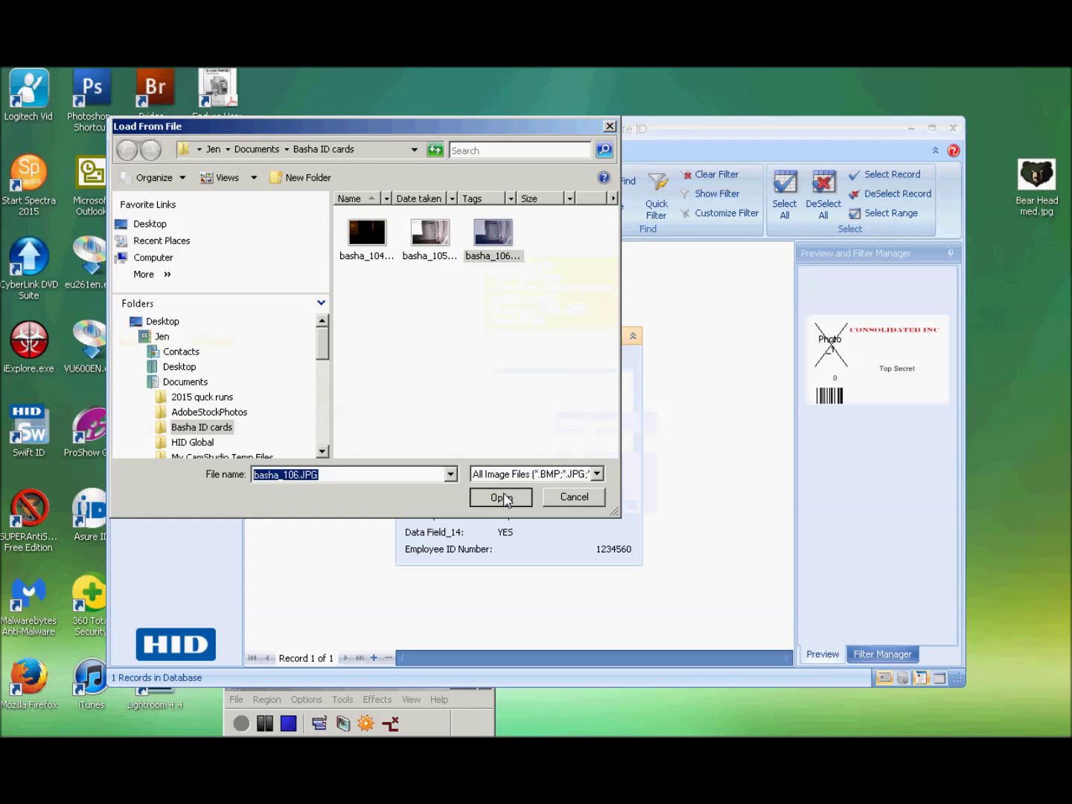
drag(209, 239, 197, 230)
click(433, 352)
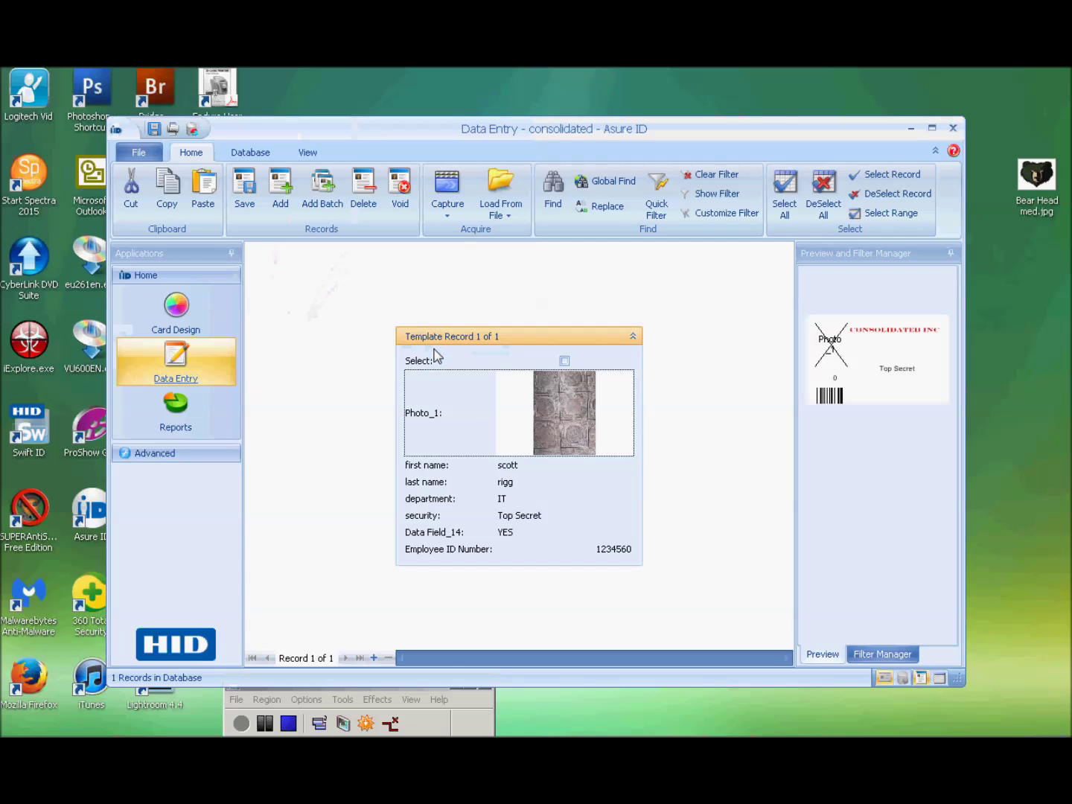
- Show the filled-in card in Print Preview
click(136, 151)
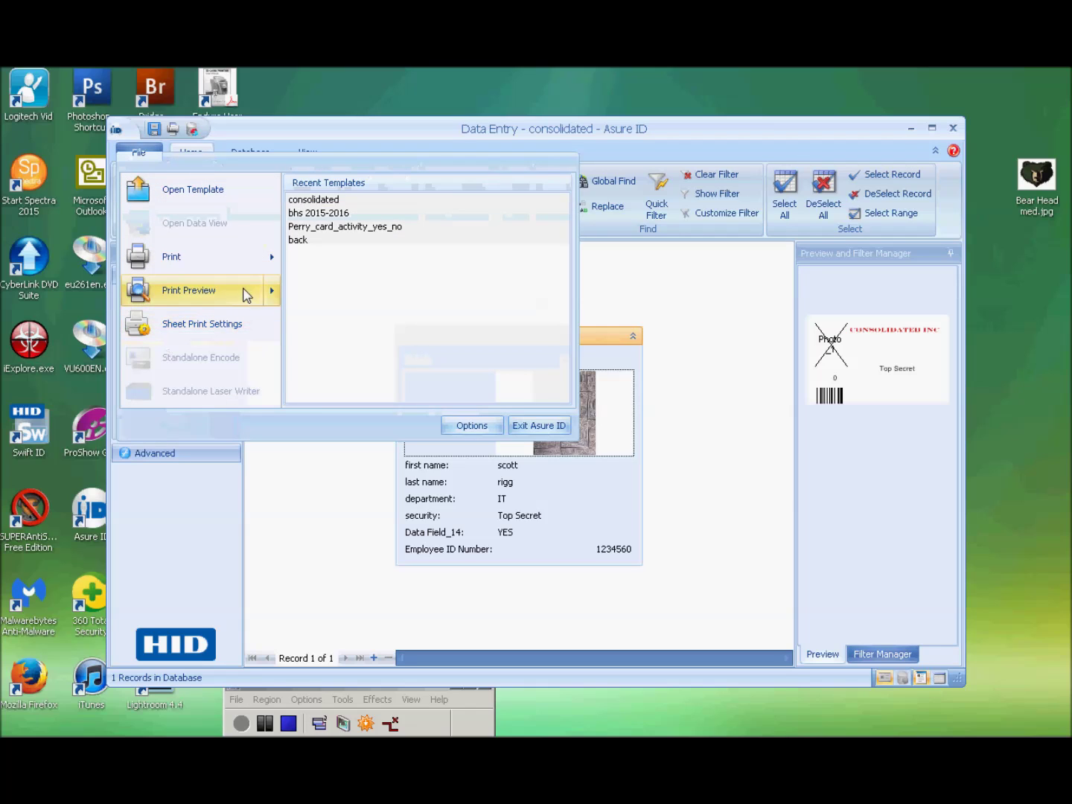
mouse_move(247, 297)
click(374, 206)
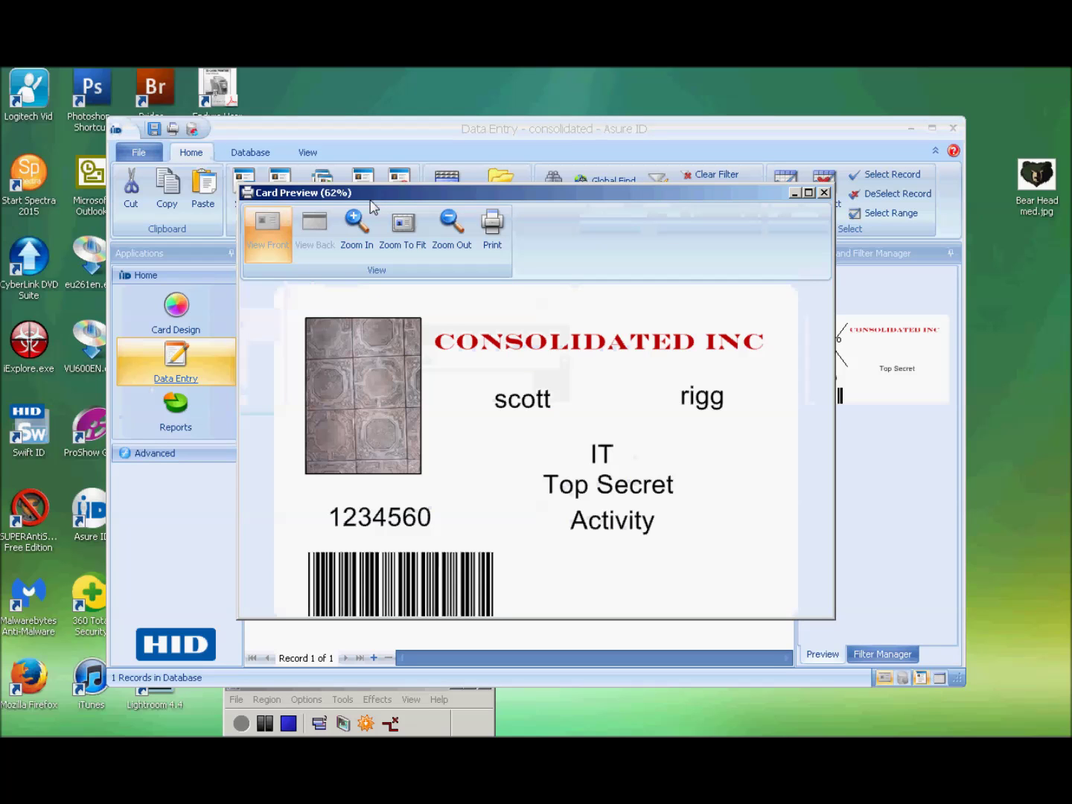